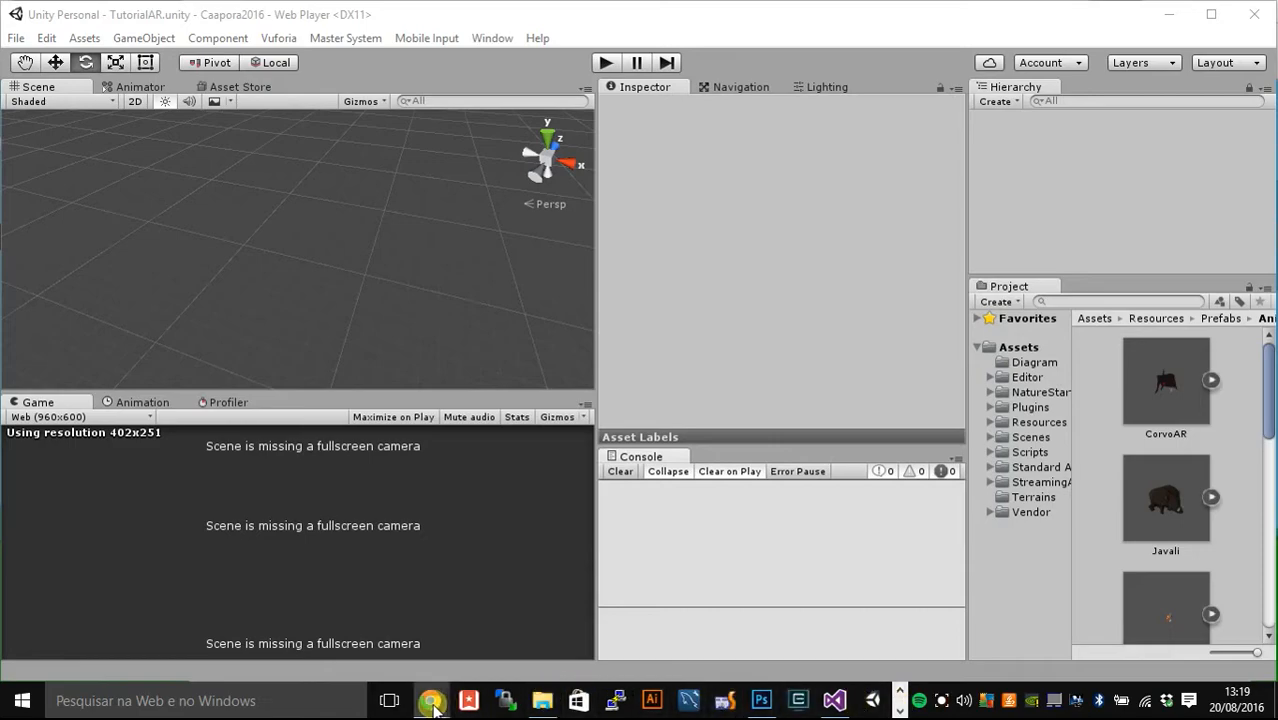
Step: Switch to Chrome, search Google for "vuforia" in a fresh tab, and open the Vuforia Developer Portal
mouse_move(435, 700)
click(525, 610)
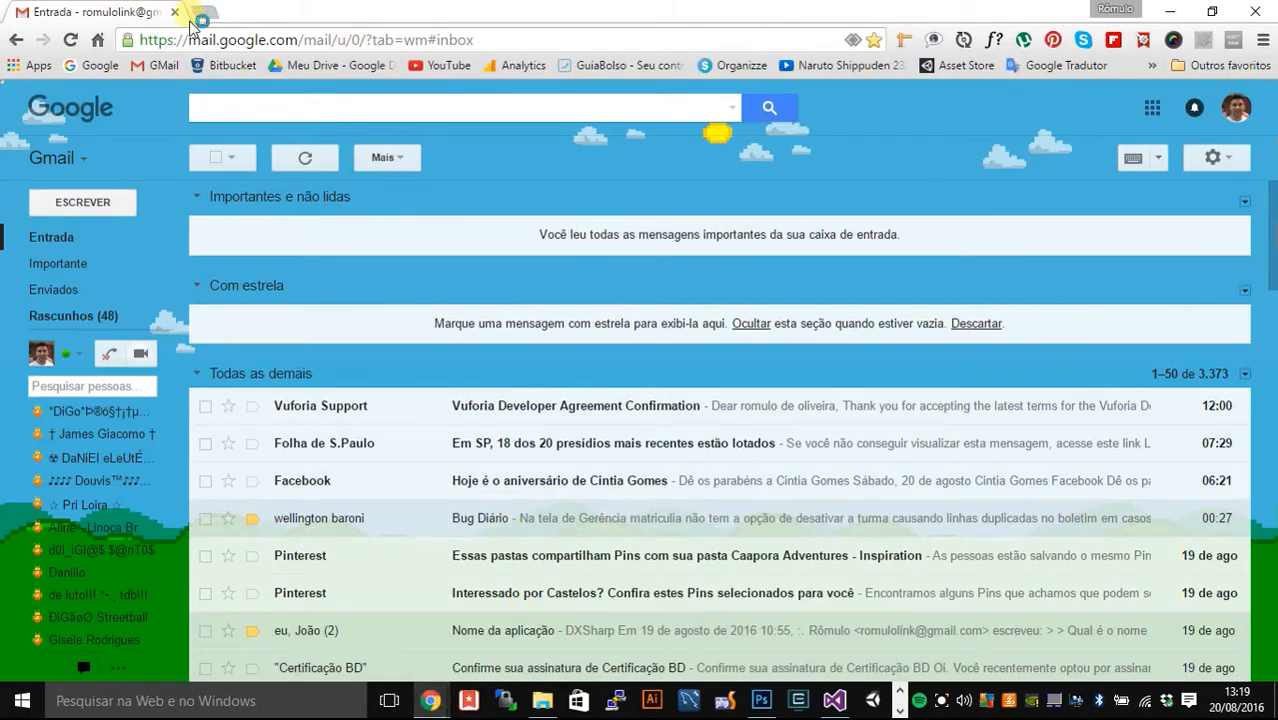
click(195, 12)
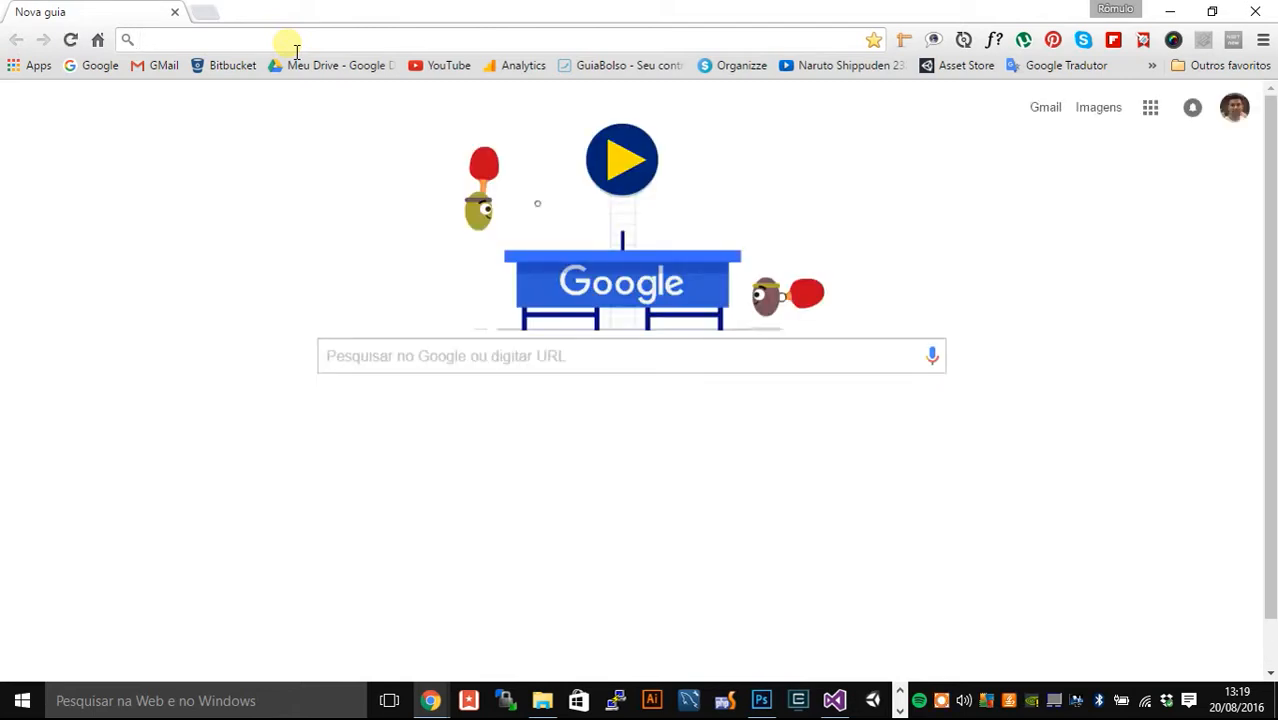
text(vuforia)
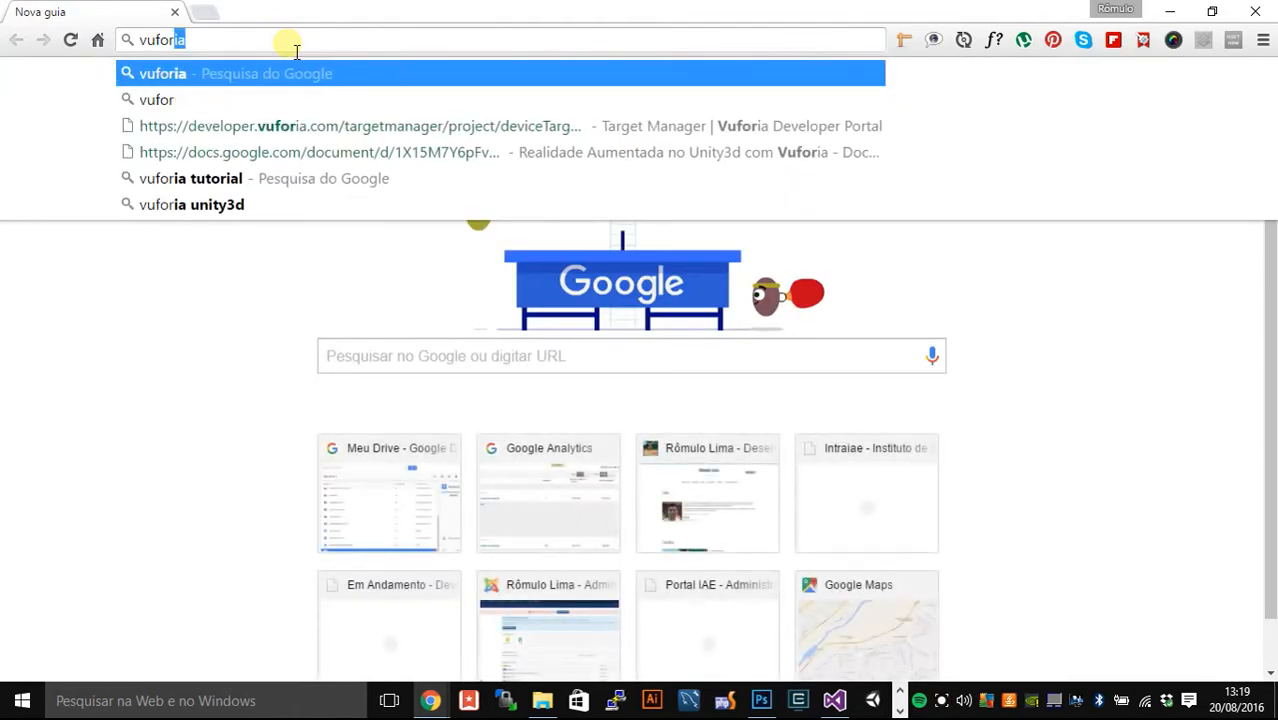
key(Return)
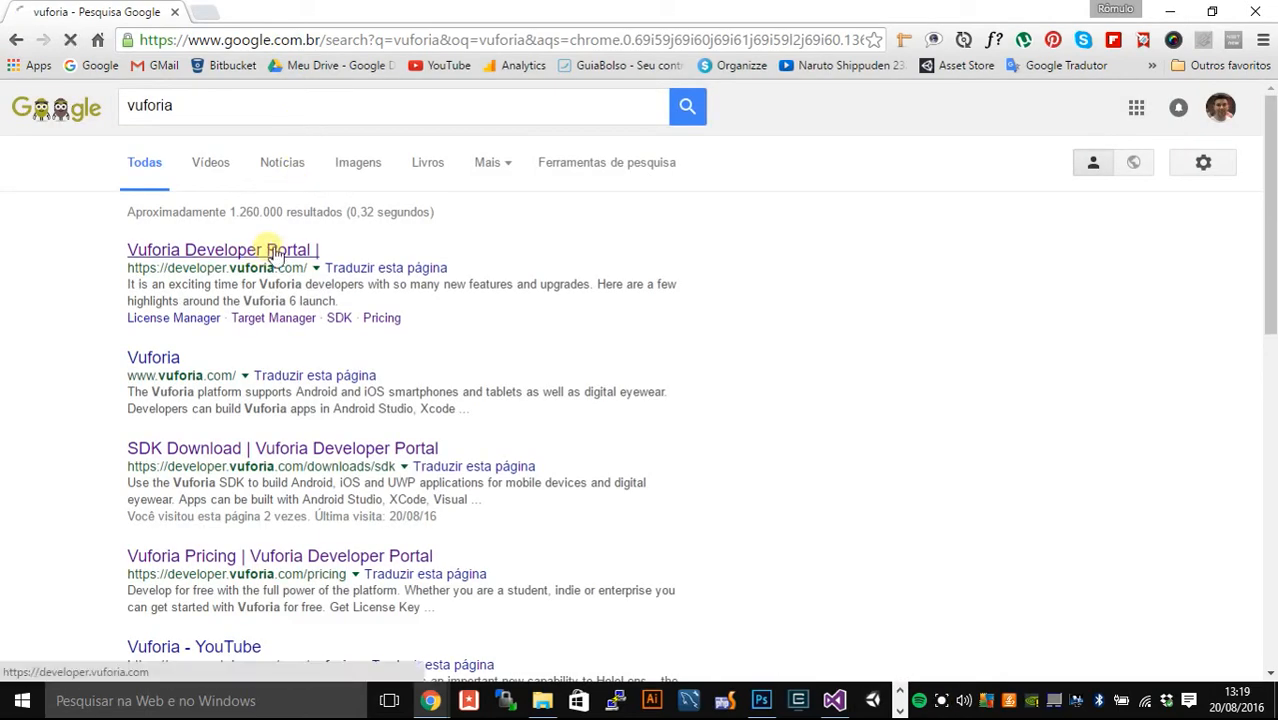
click(275, 252)
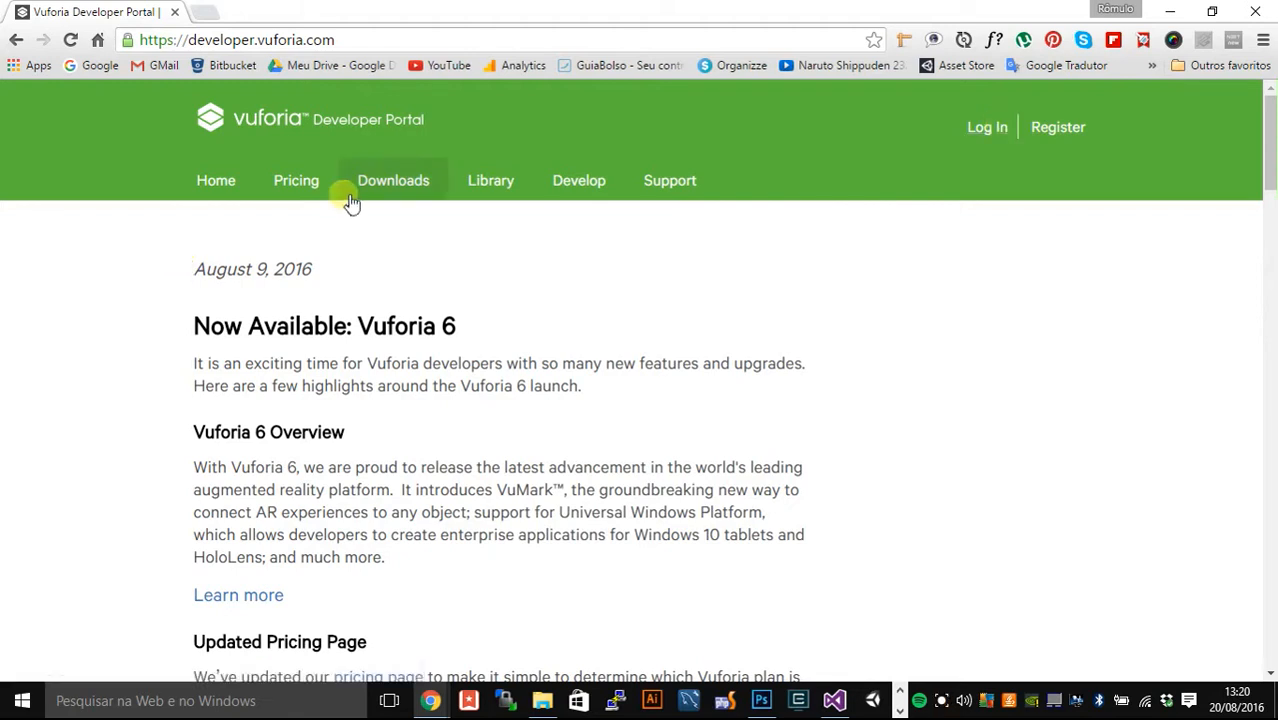
Step: Log in to the developer portal with the registered e-mail and account password, declining to save the password in the browser
click(988, 124)
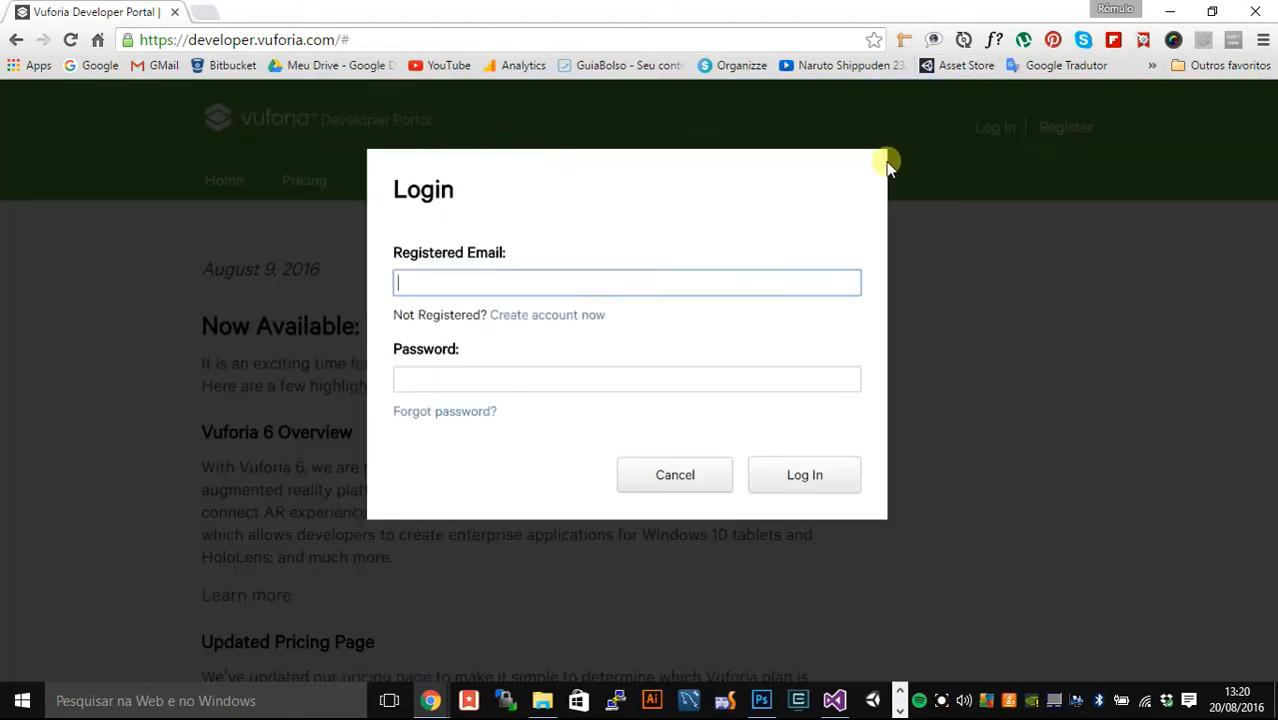
click(740, 288)
click(730, 308)
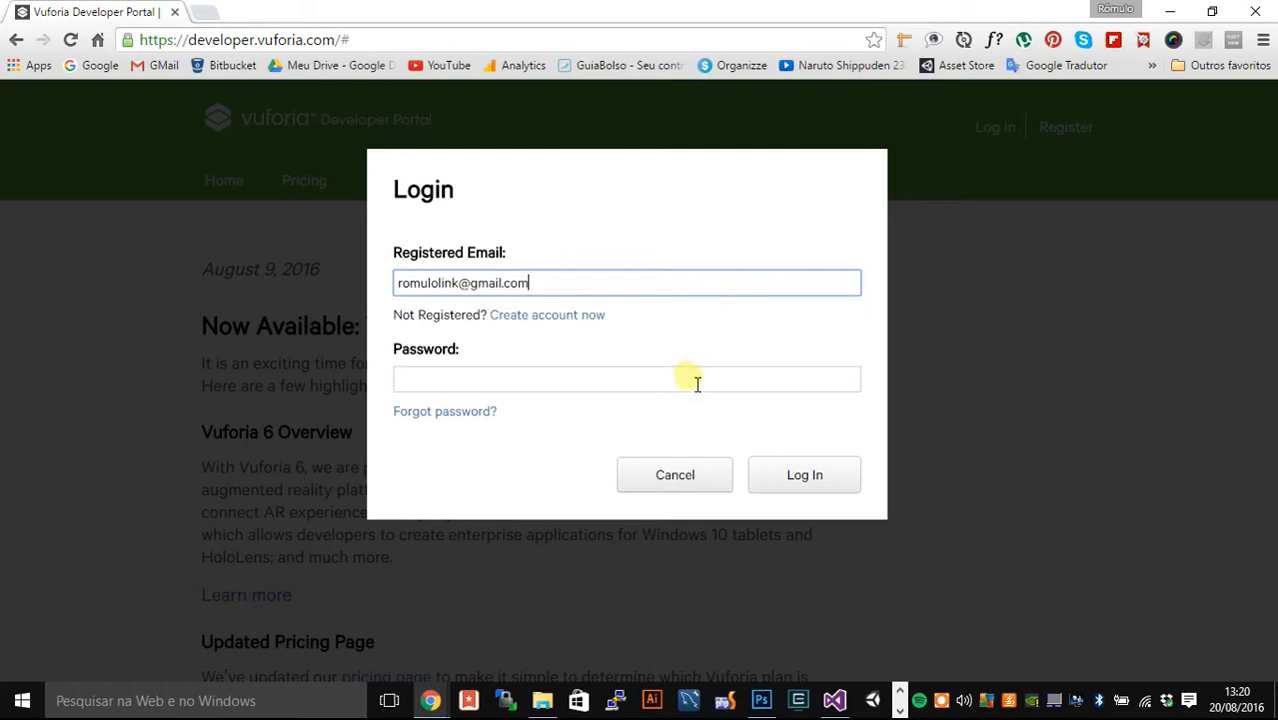
click(695, 380)
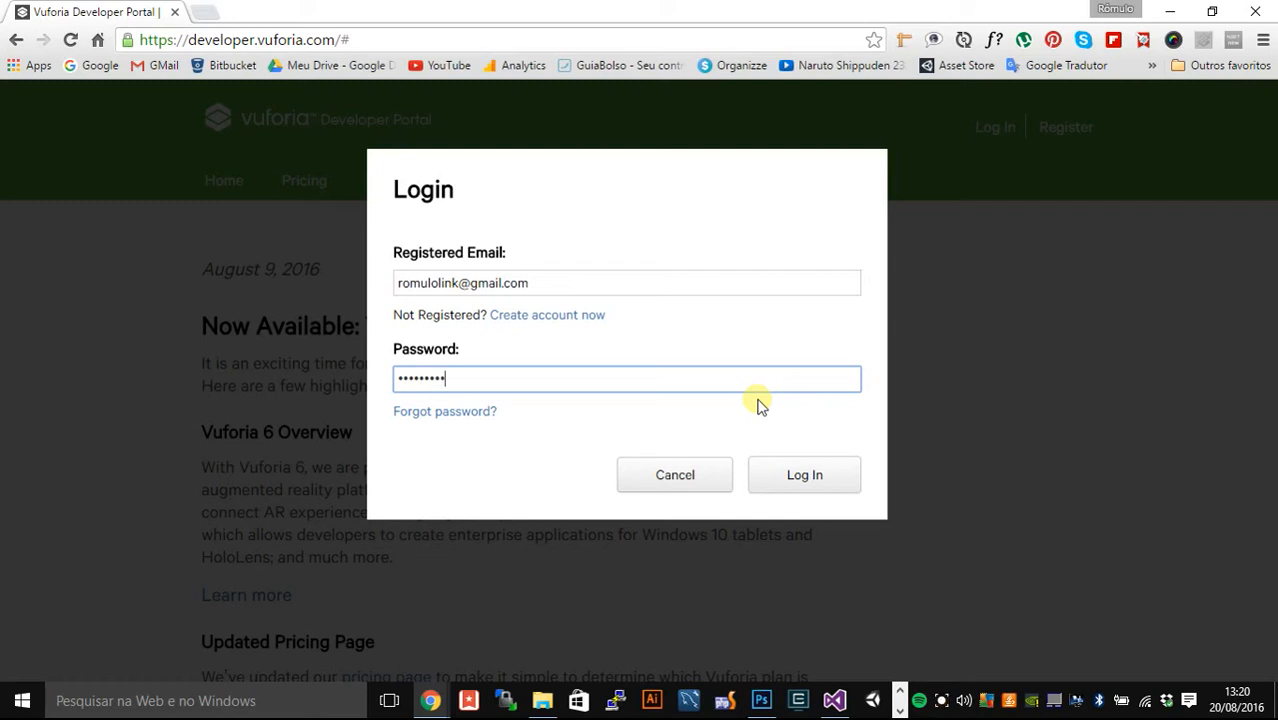
key(Return)
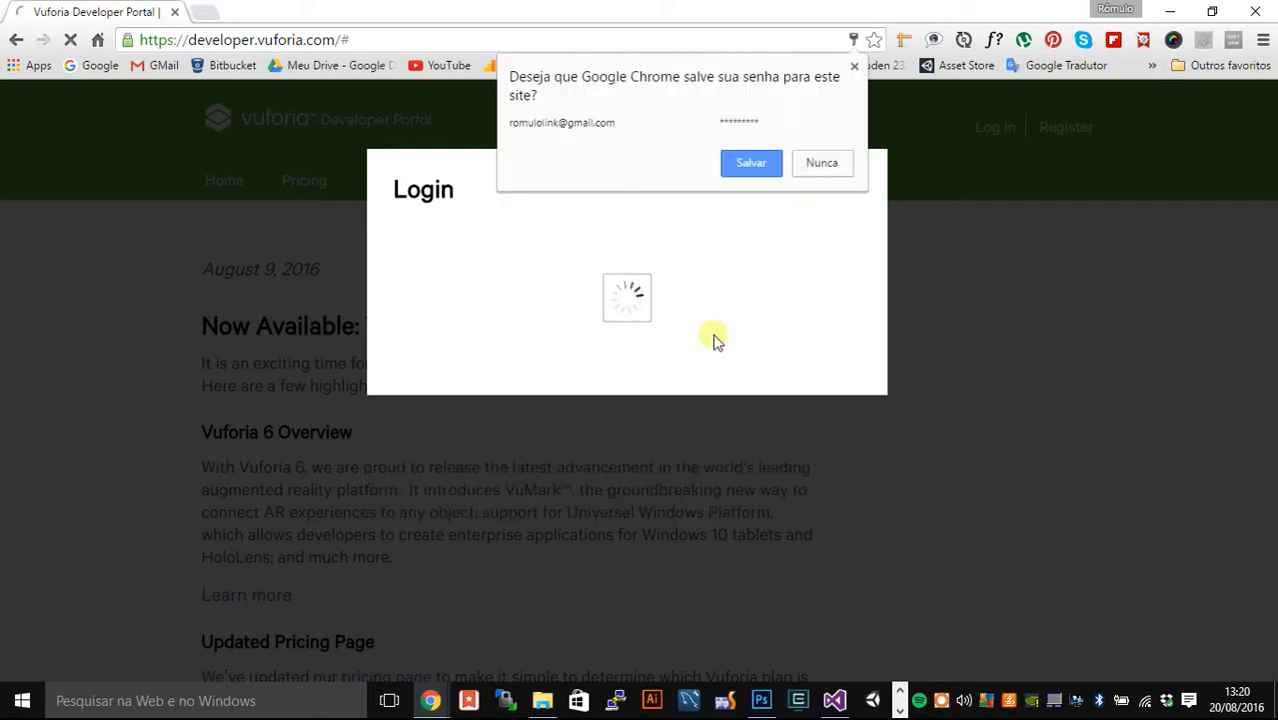
click(828, 160)
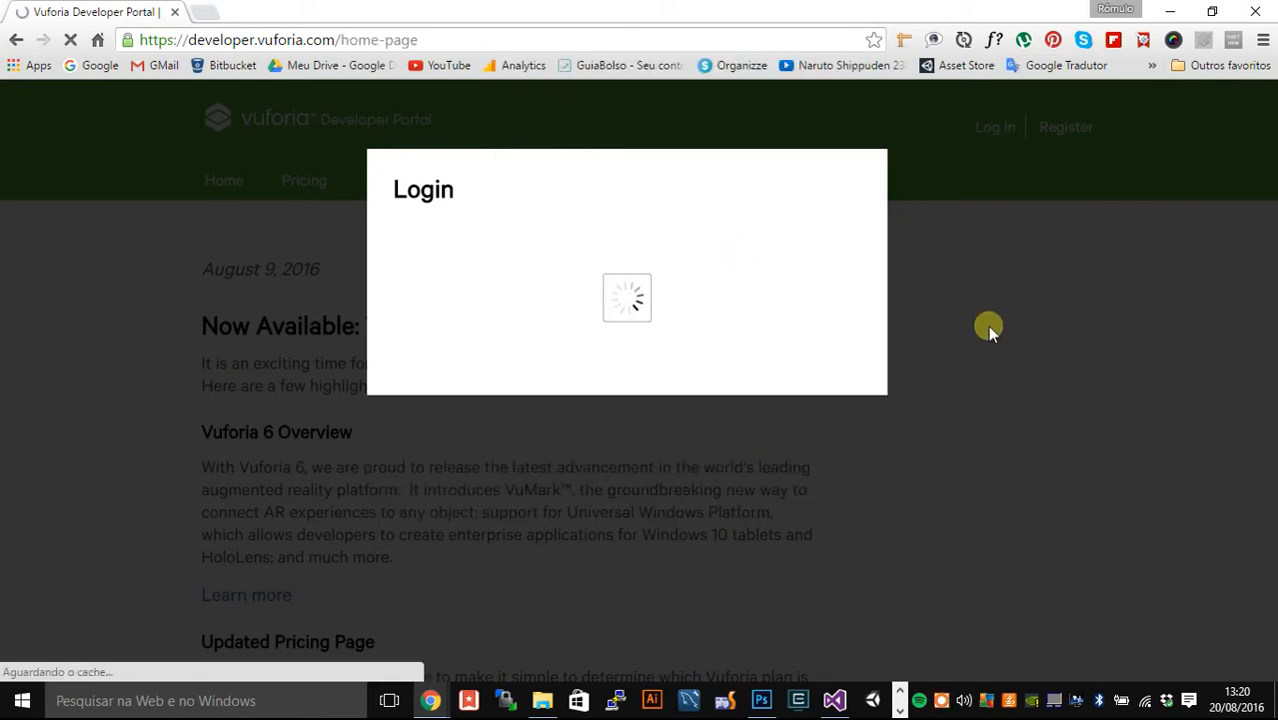
Step: Go to the portal's License Manager and start adding a license key
scroll(714, 356, down, 1)
scroll(716, 357, down, 1)
scroll(718, 359, up, 2)
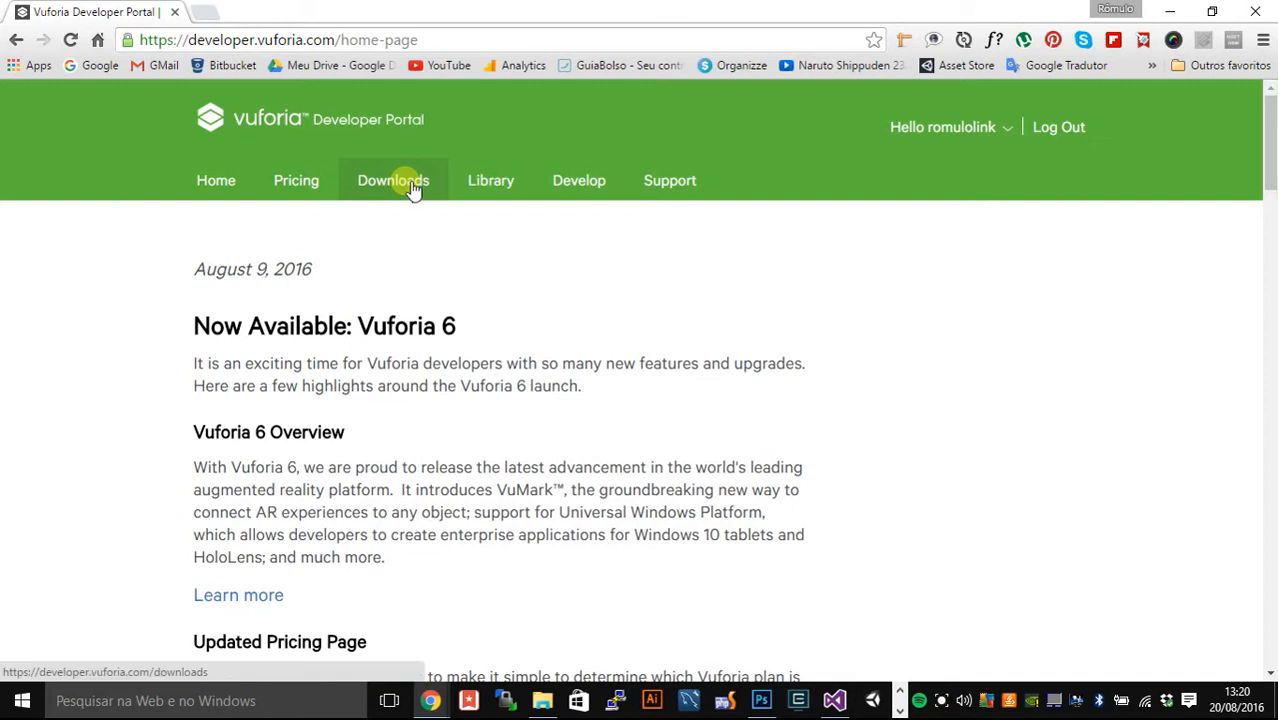
click(558, 199)
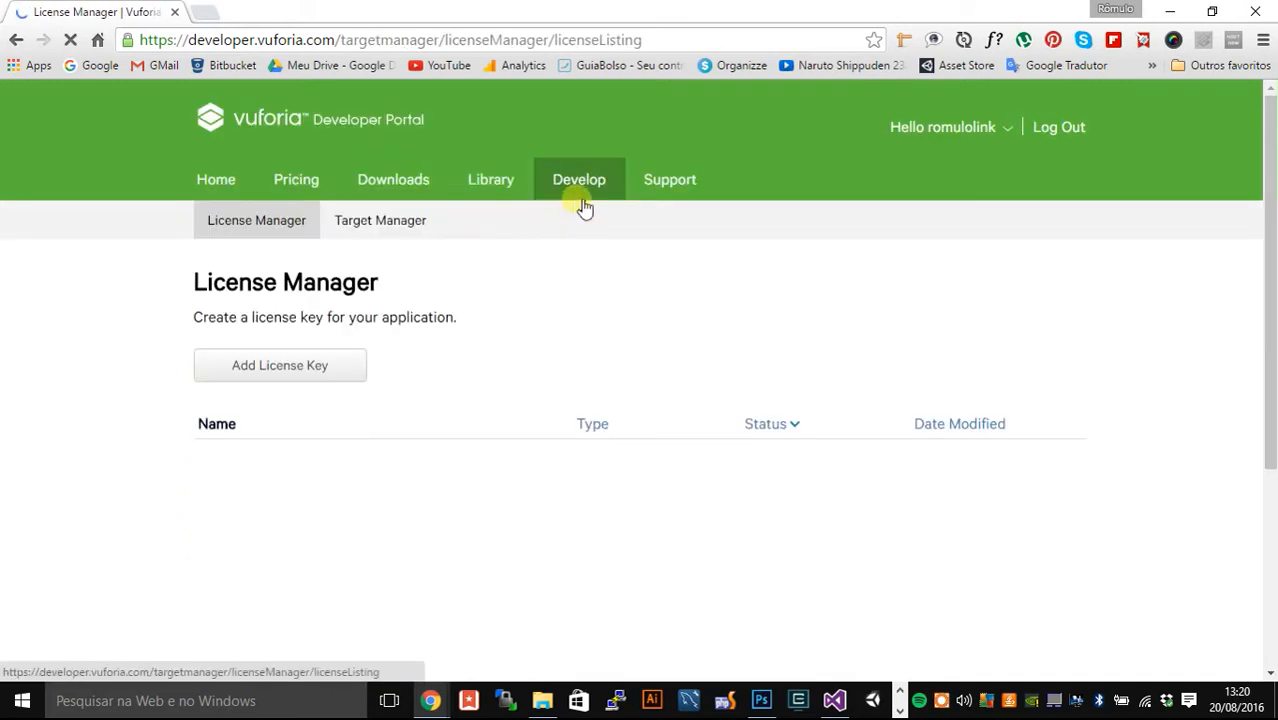
click(310, 368)
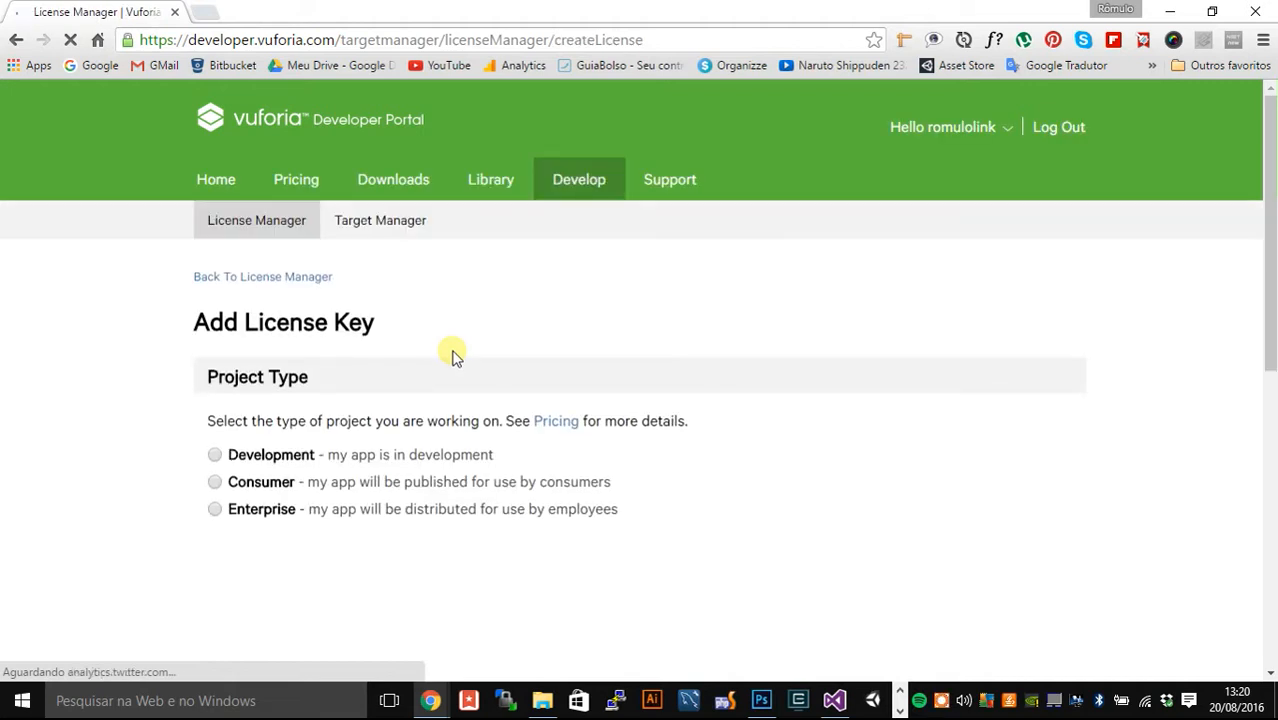
Step: Set the project type to Development, name the app "Tutoriall", and submit the details with the Mobile device and no-charge Develop license
scroll(171, 328, down, 2)
scroll(191, 331, up, 1)
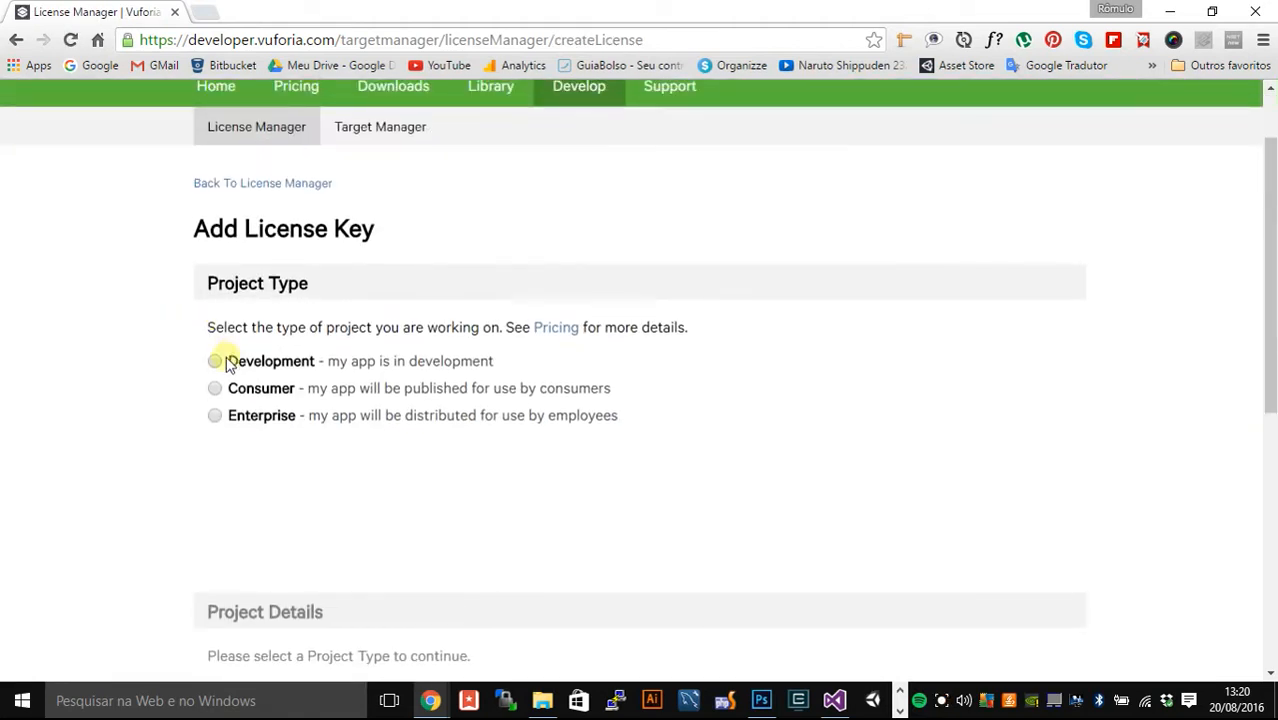
click(215, 362)
scroll(400, 380, down, 3)
click(535, 422)
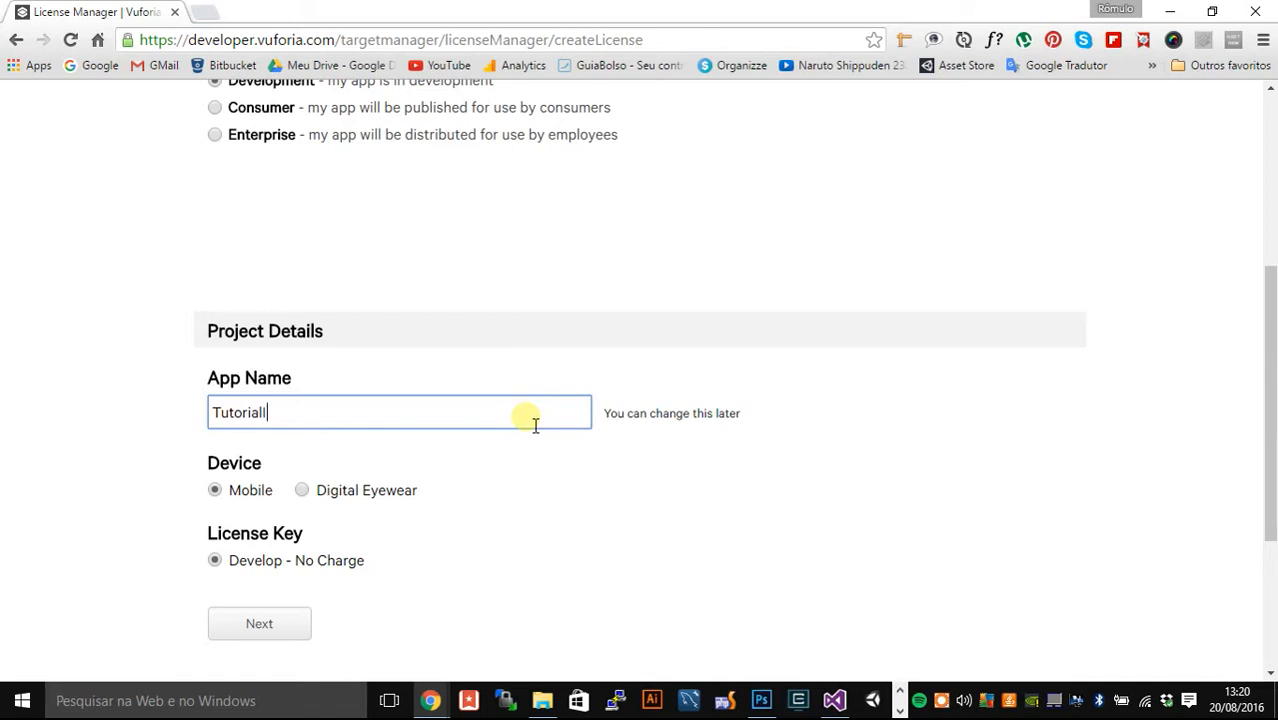
scroll(535, 425, down, 2)
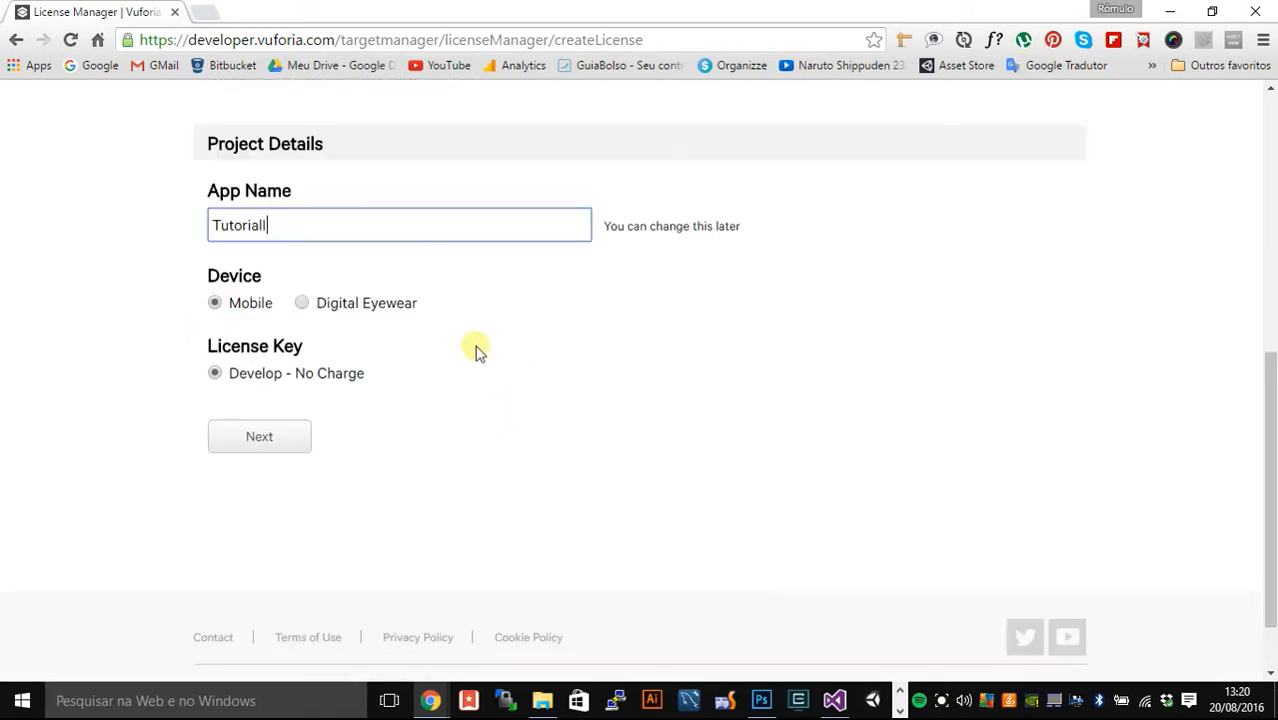
scroll(502, 422, up, 2)
scroll(430, 450, down, 2)
click(262, 432)
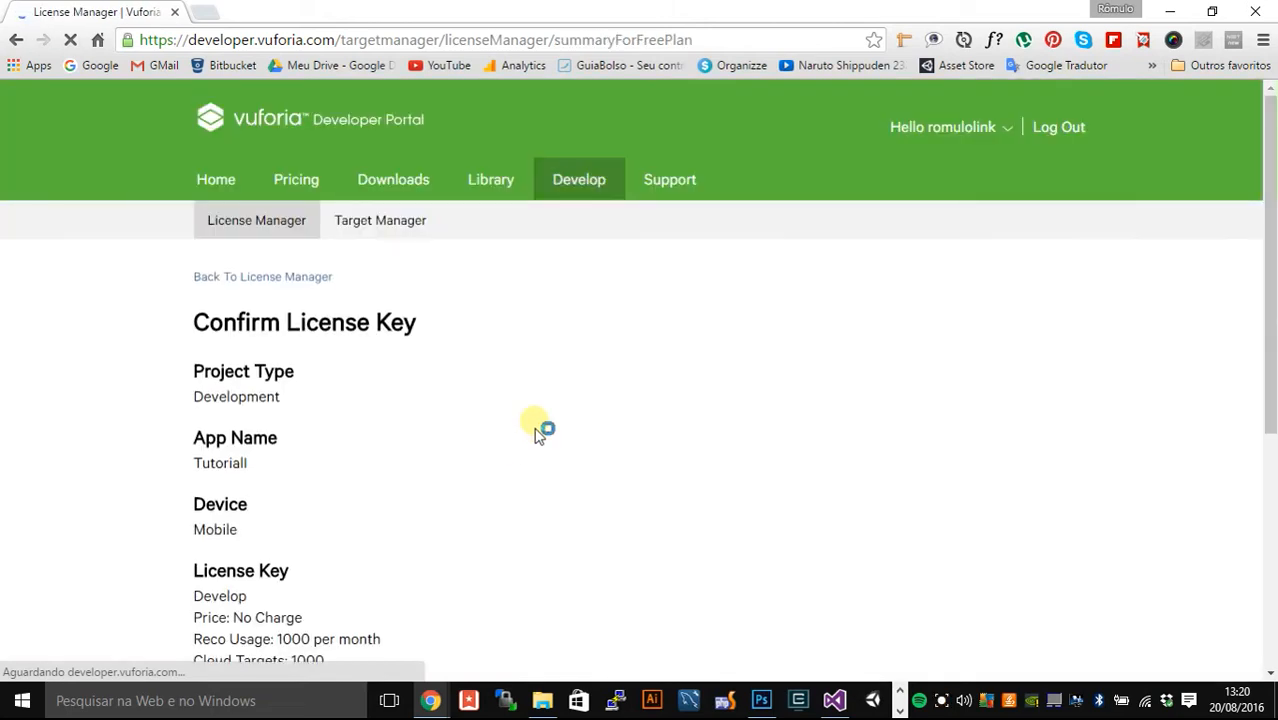
Step: Accept the Vuforia Developer Agreement terms and confirm creation of the Tutoriall license key
scroll(545, 425, down, 3)
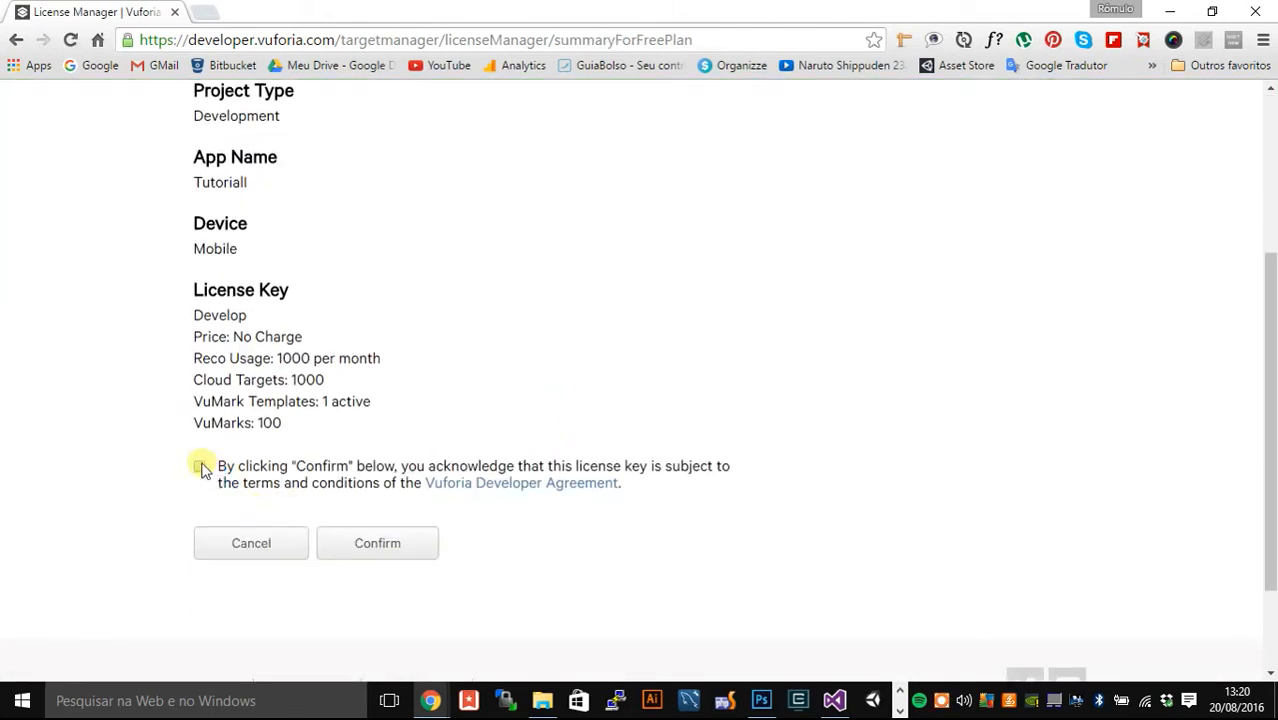
scroll(330, 420, up, 3)
scroll(420, 440, down, 3)
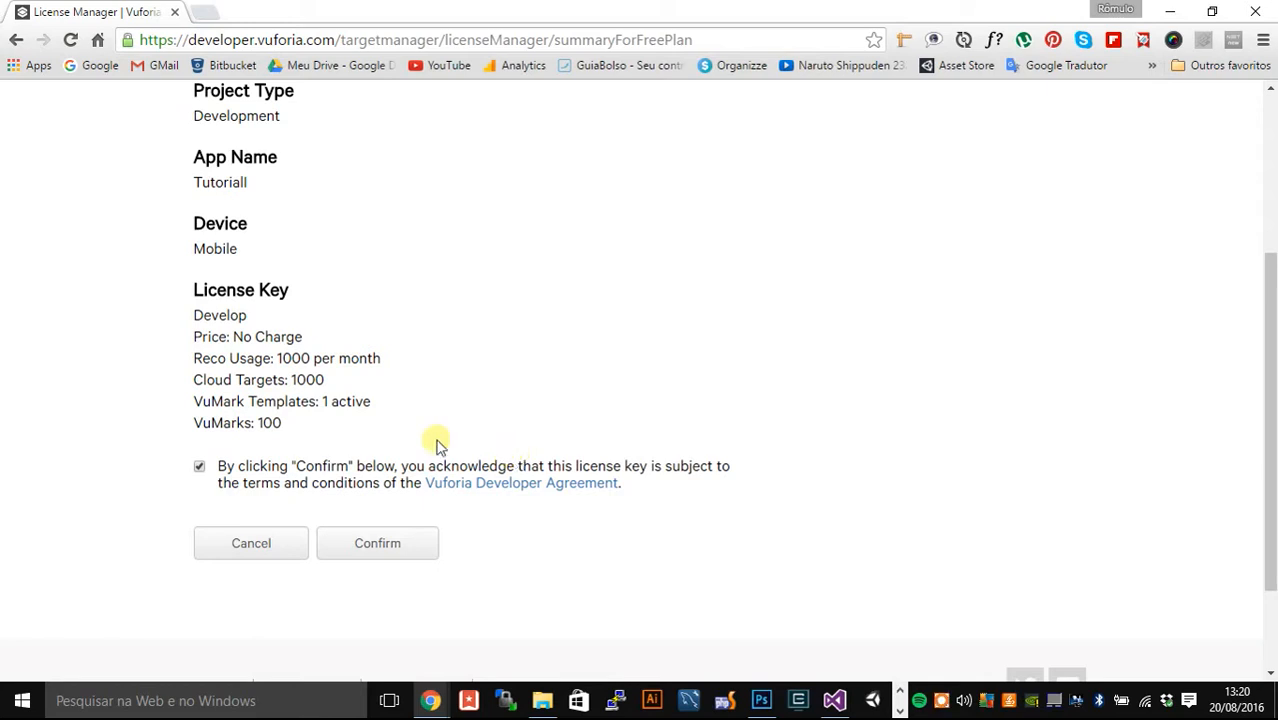
click(394, 543)
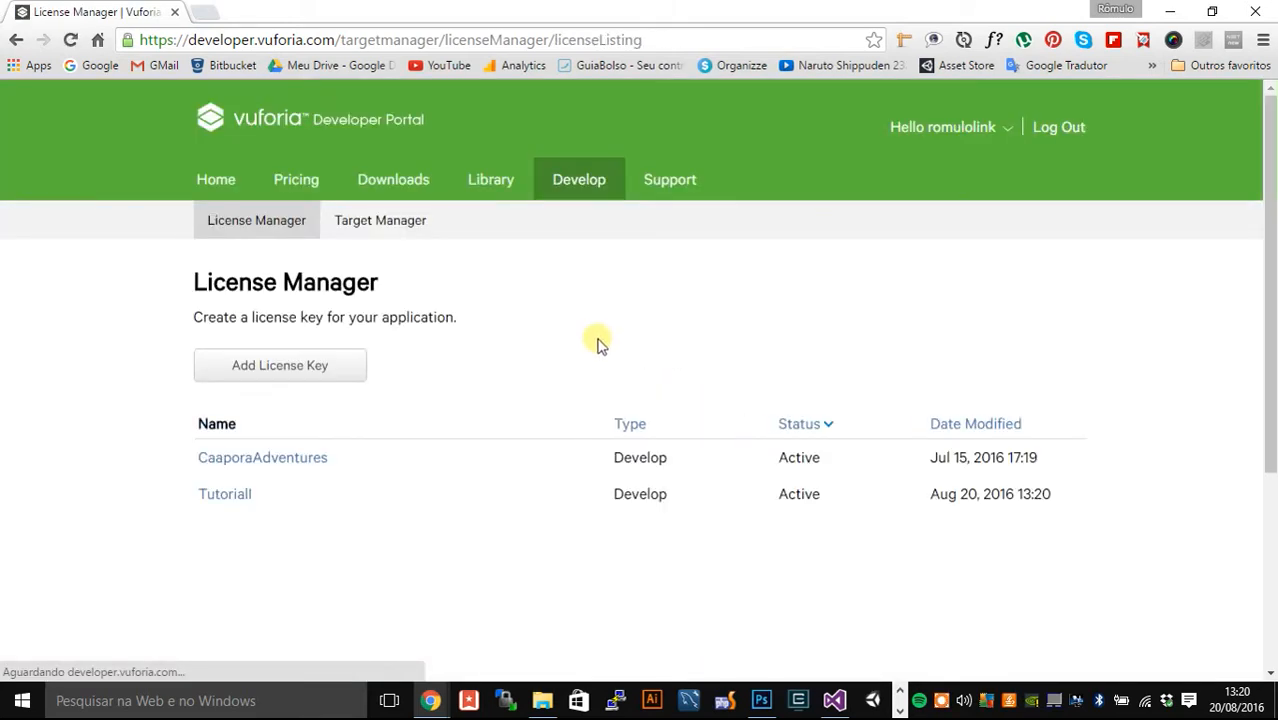
Step: Open the Tutoriall entry in the license list and review its license key and details
scroll(599, 342, down, 2)
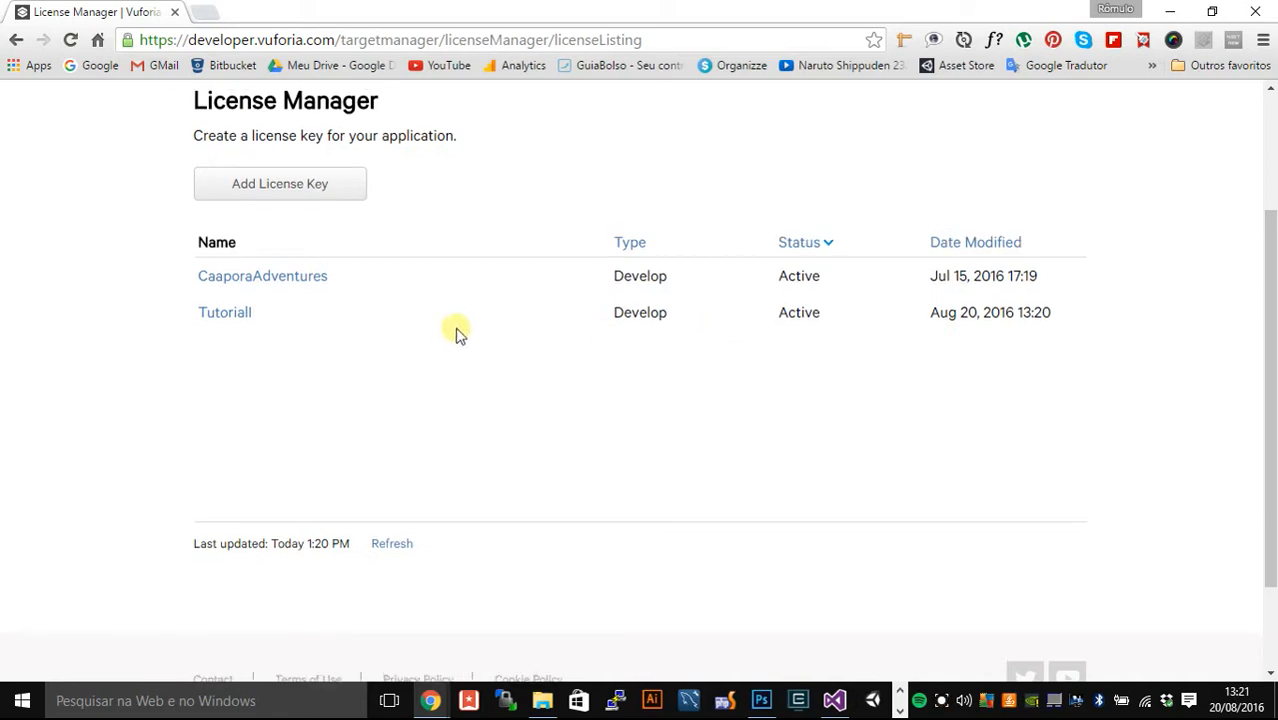
scroll(450, 326, up, 2)
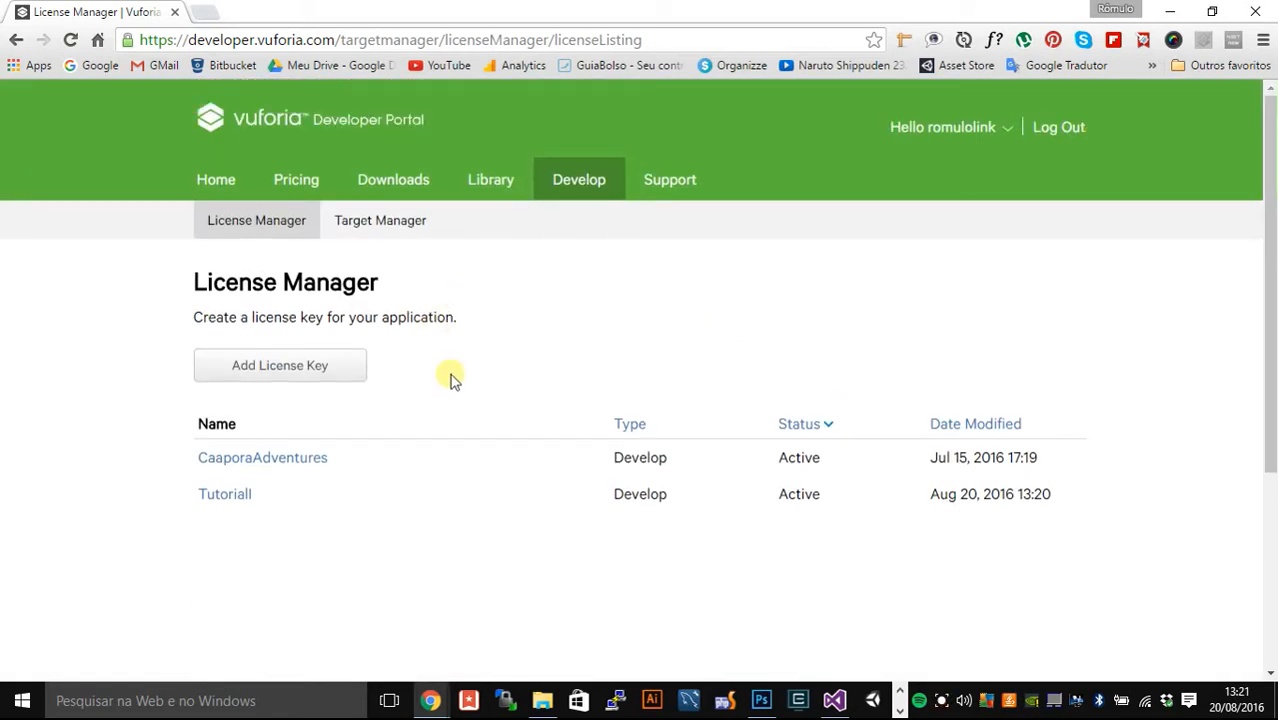
click(238, 496)
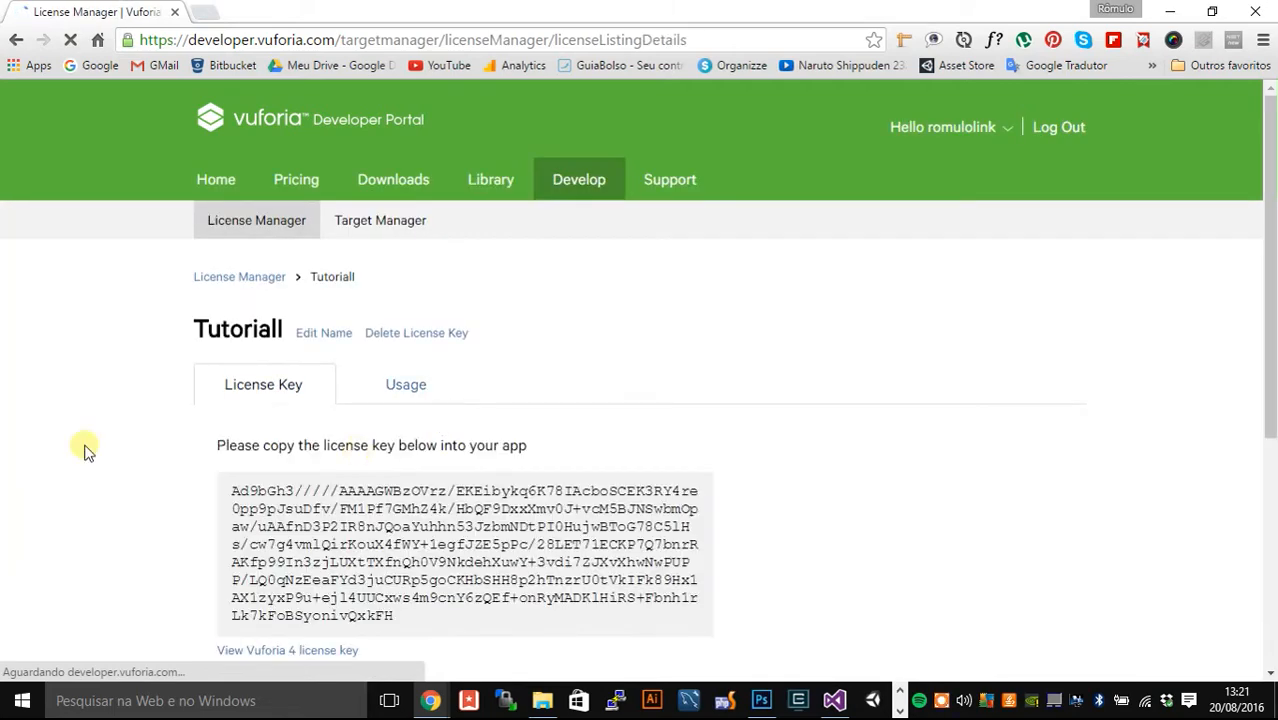
scroll(150, 430, down, 1)
scroll(260, 410, down, 3)
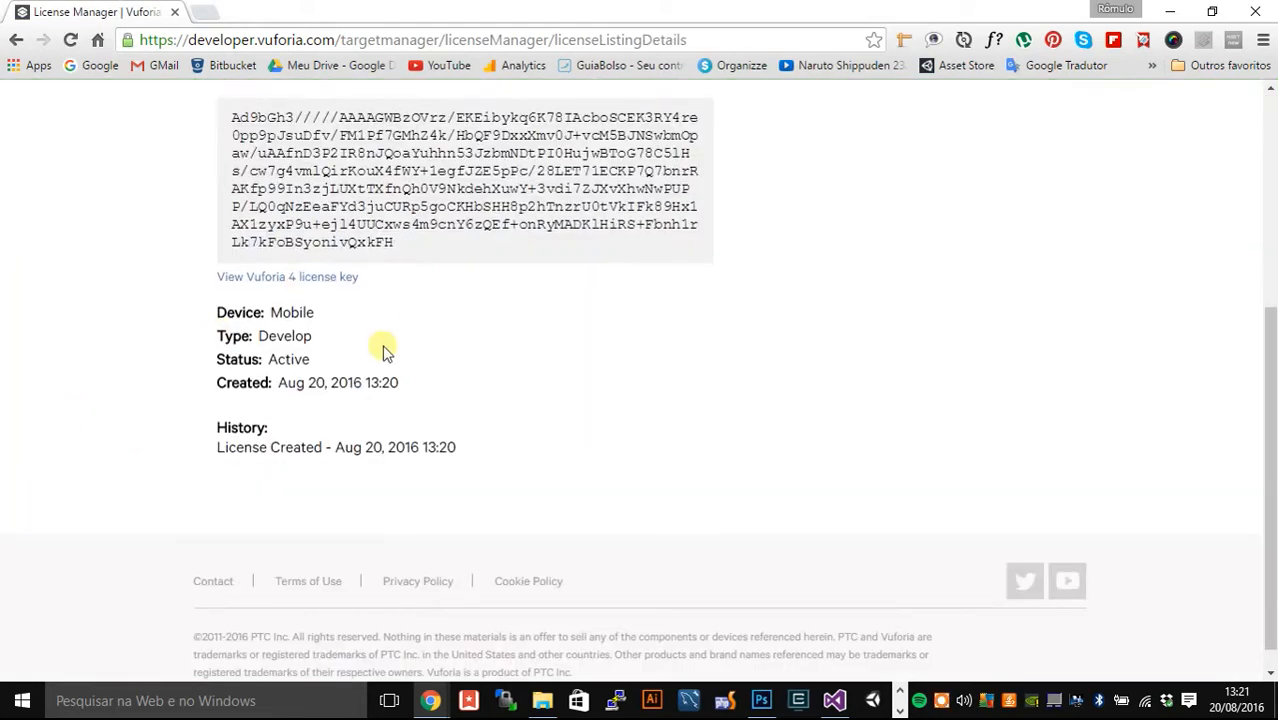
scroll(383, 350, up, 2)
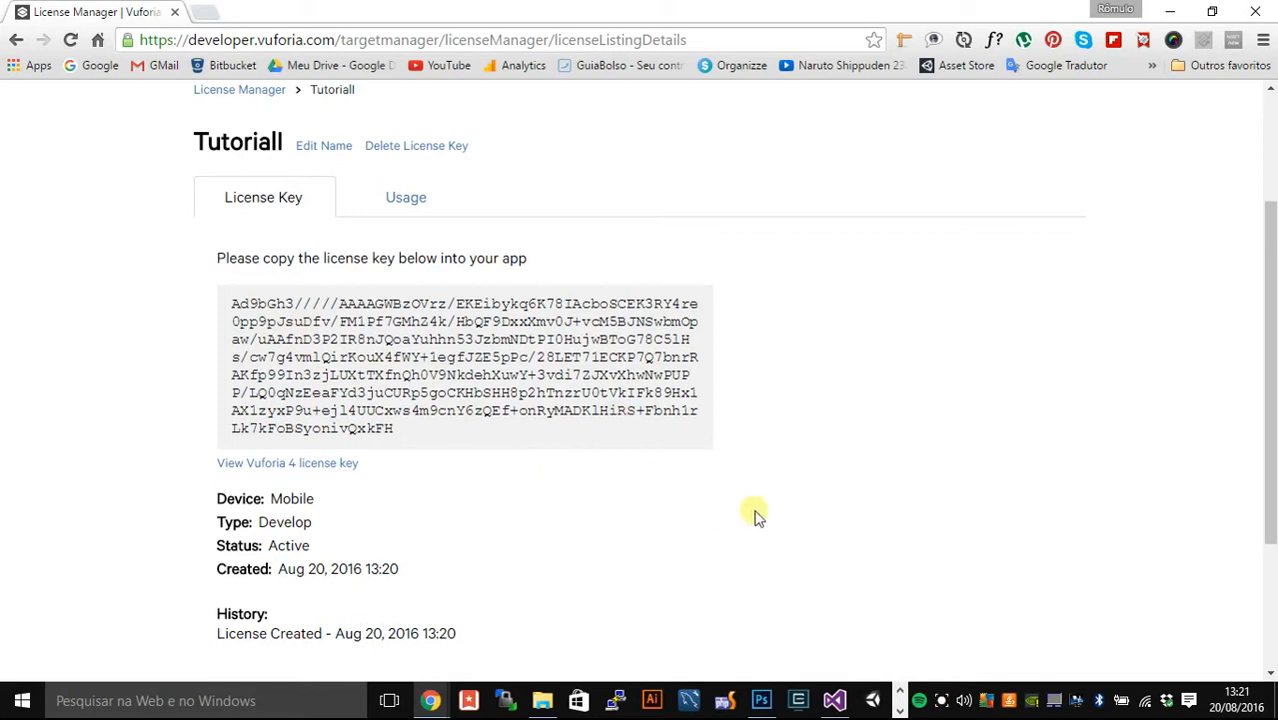
Step: Switch to Unity and dismiss the project launcher to return to the open Caapora2016 project
click(876, 702)
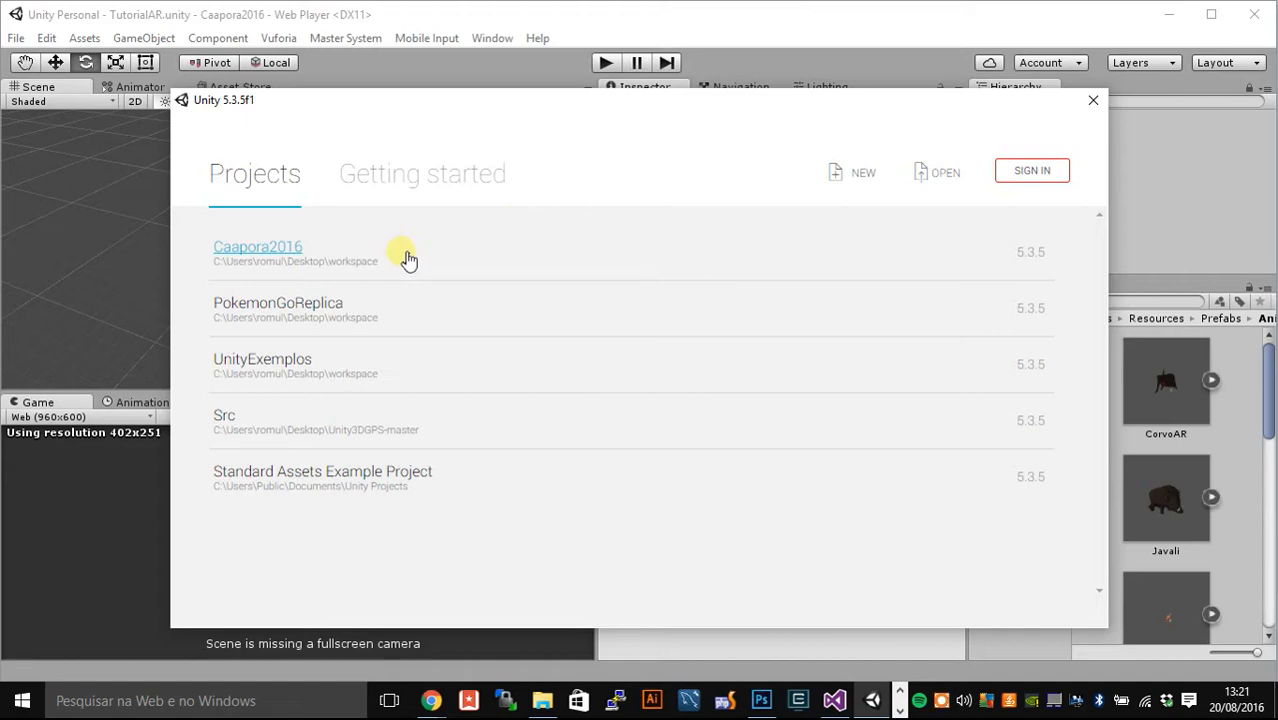
click(1093, 101)
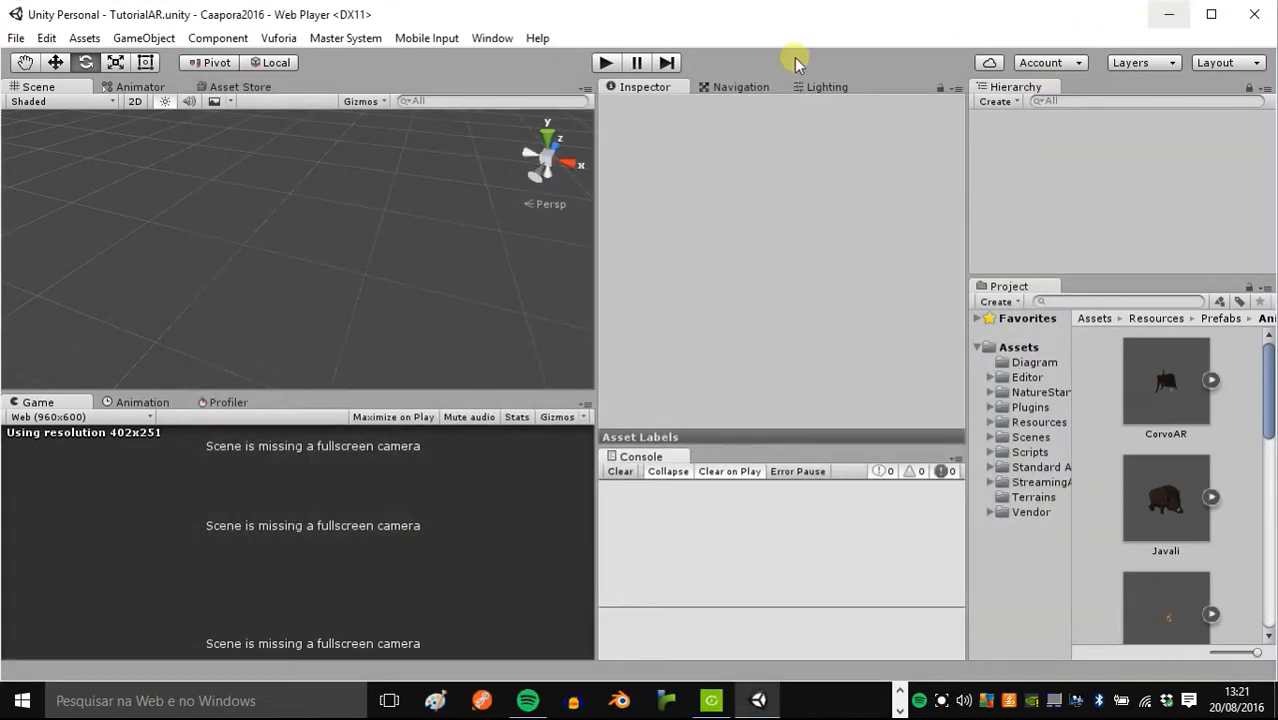
click(536, 38)
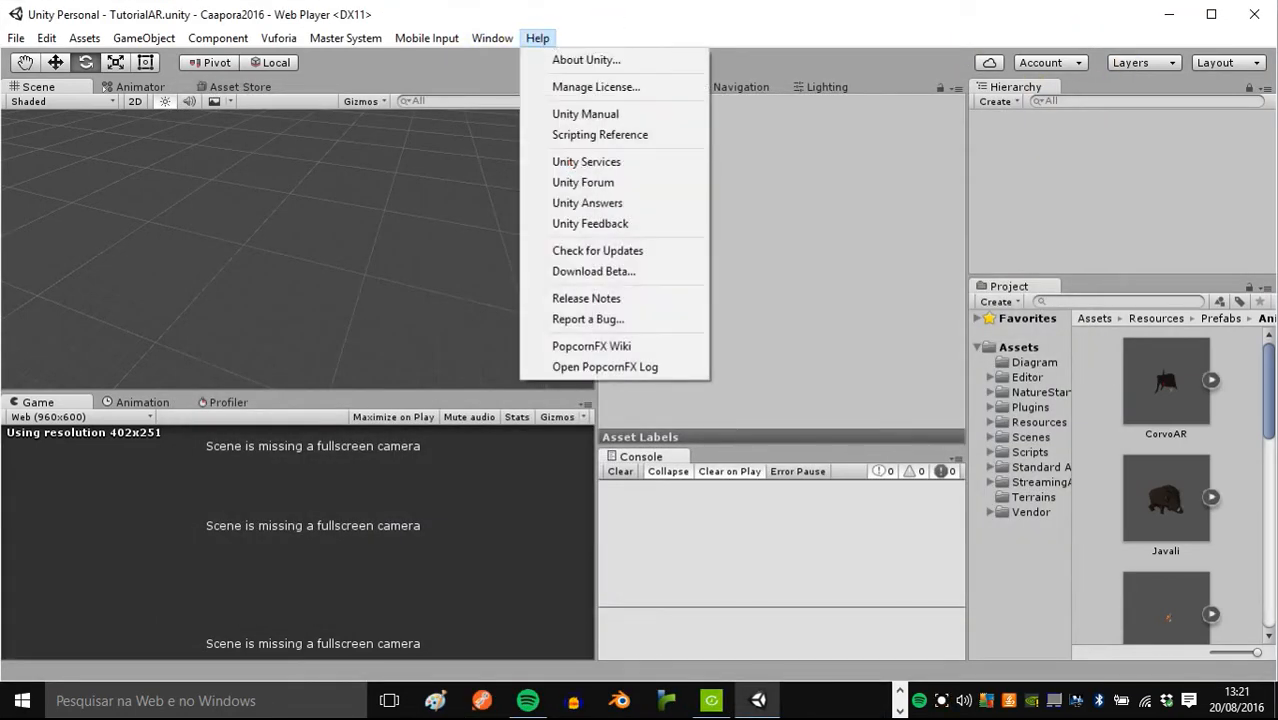
click(709, 16)
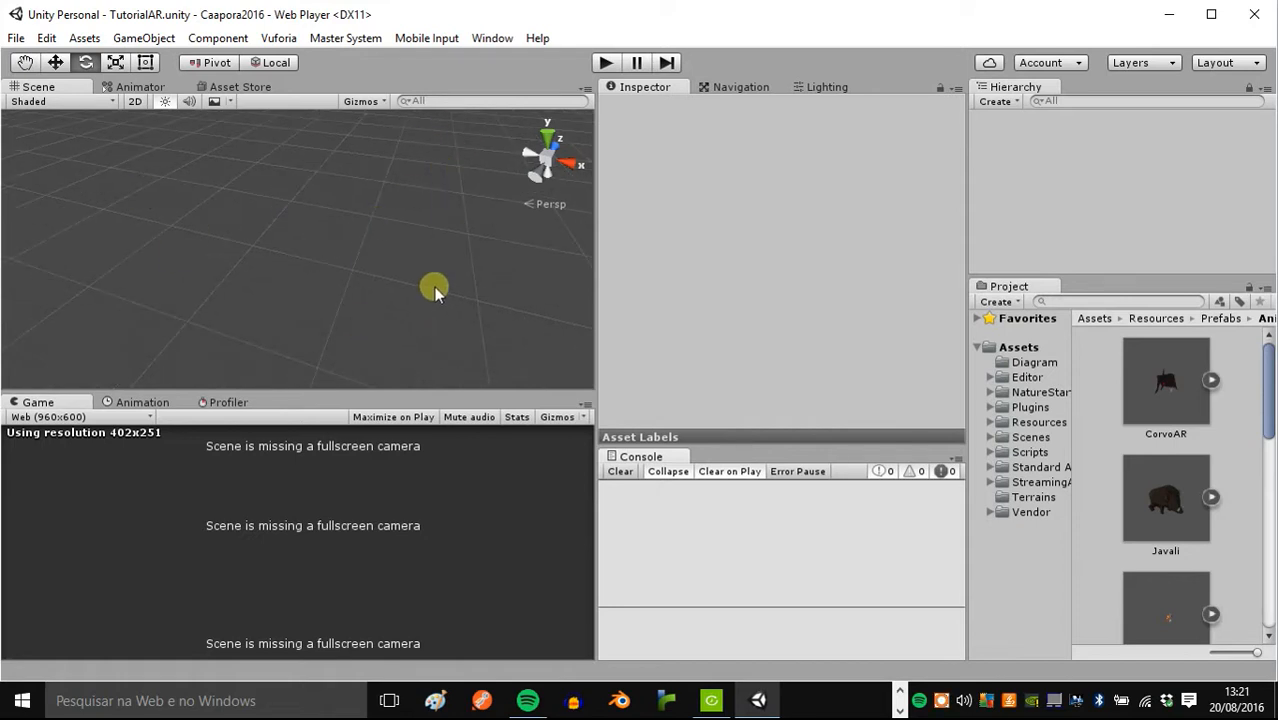
click(490, 38)
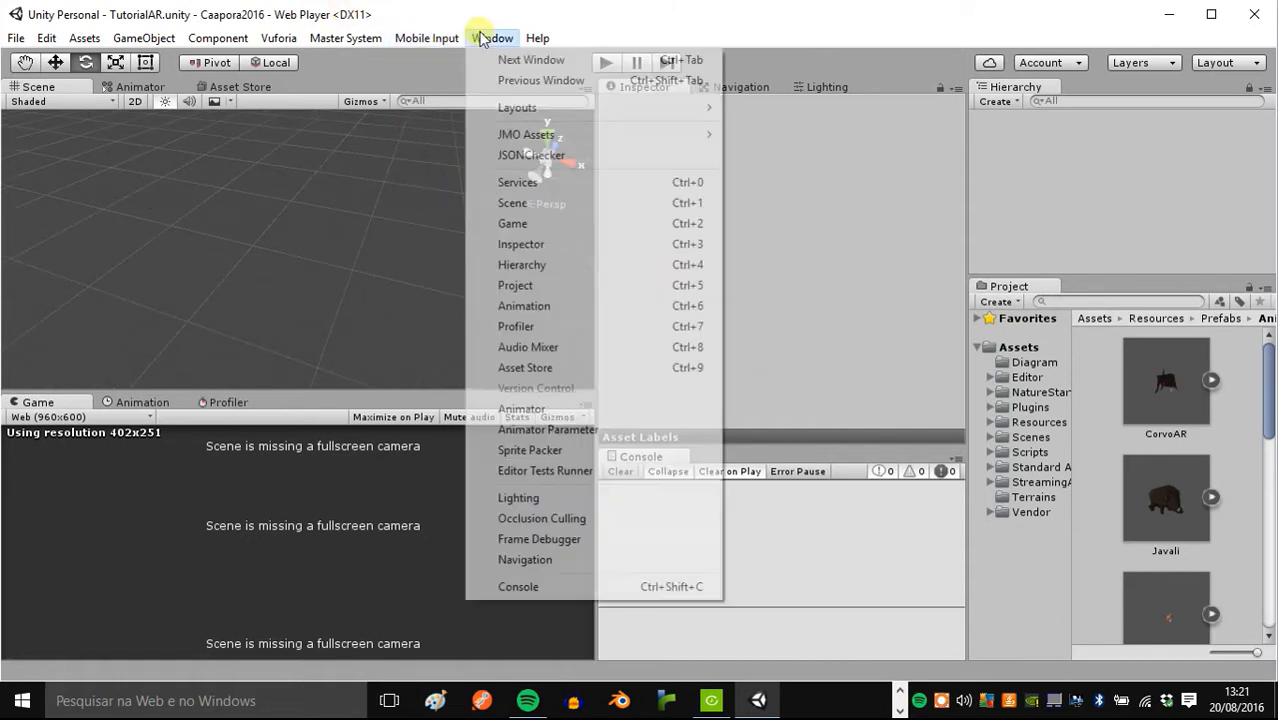
click(757, 14)
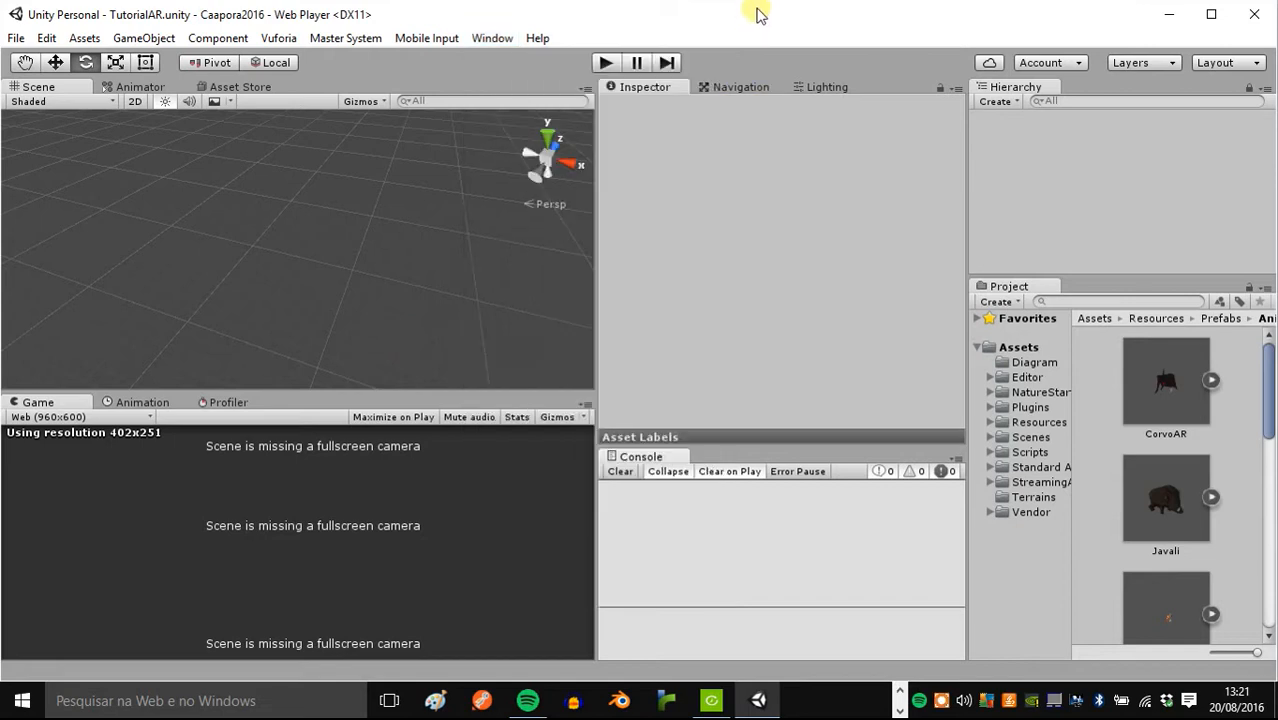
Step: Open the Asset Store inside the editor, widen its pane, and search it for "vuforia"
click(491, 38)
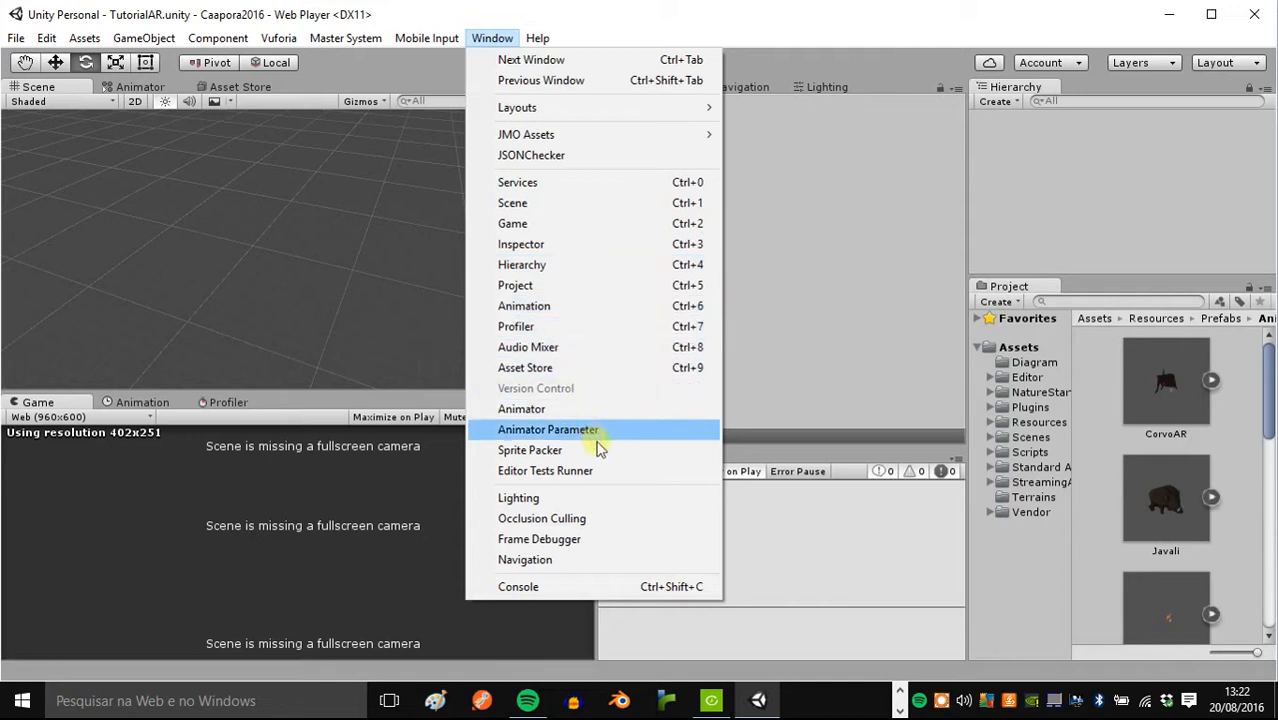
click(591, 368)
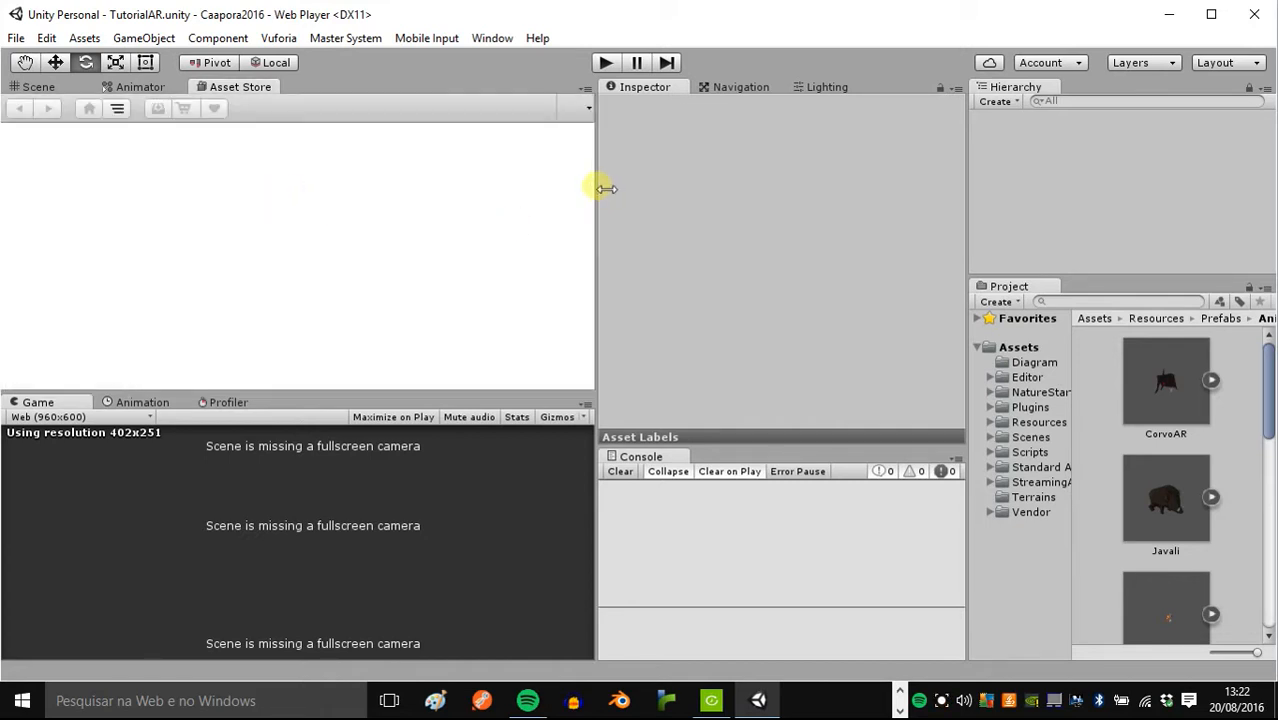
drag(606, 189, 695, 186)
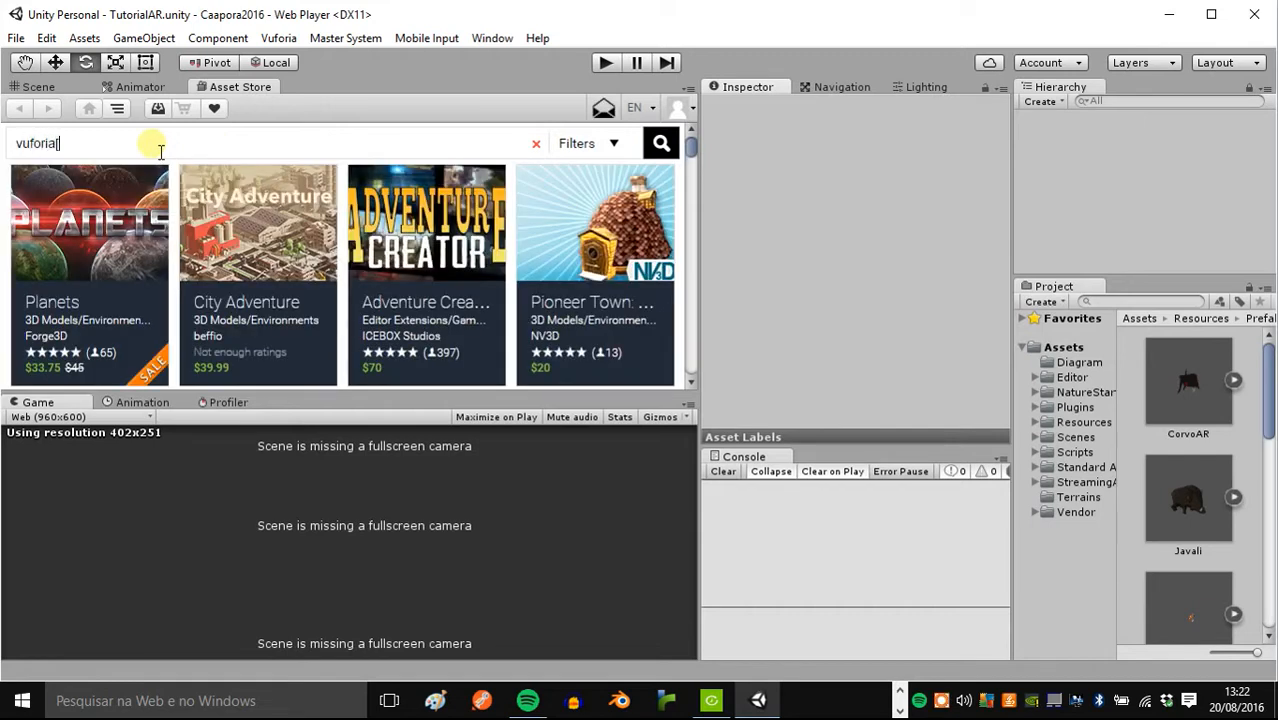
text(vuforia)
key(Return)
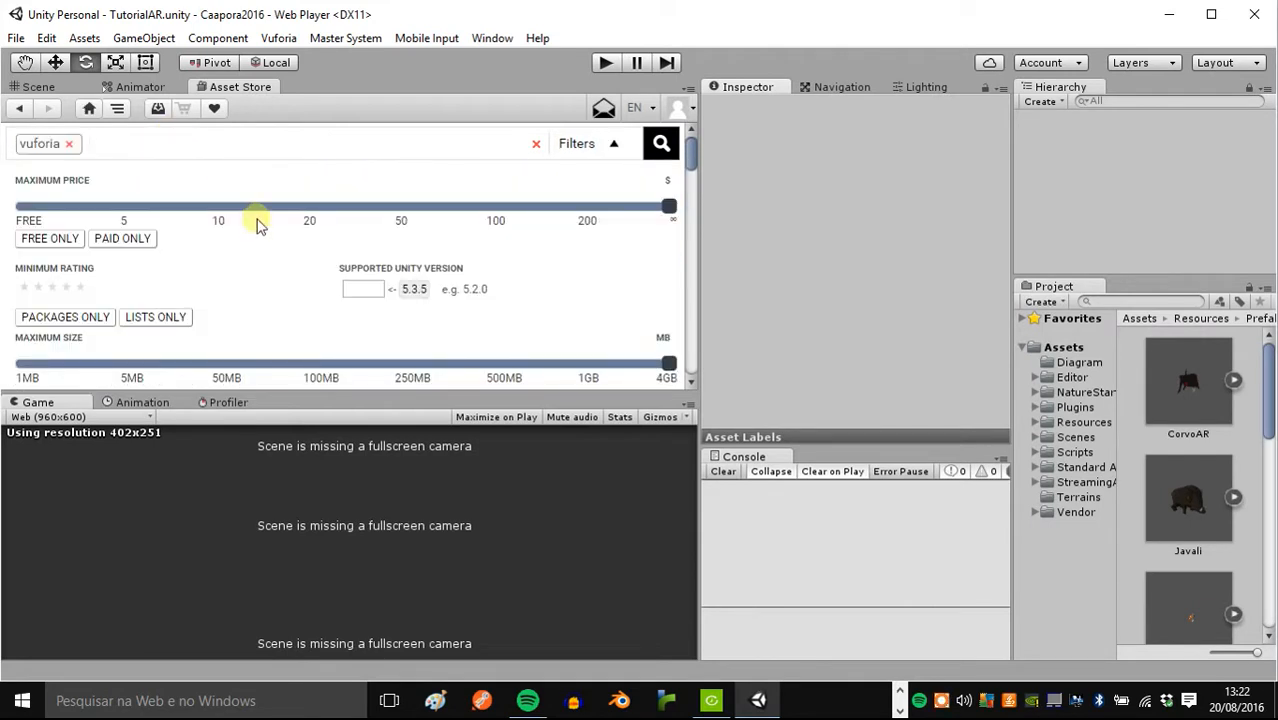
Step: Look through the Asset Store results for "vuforia" and clear the search term
scroll(251, 236, down, 3)
scroll(250, 255, down, 3)
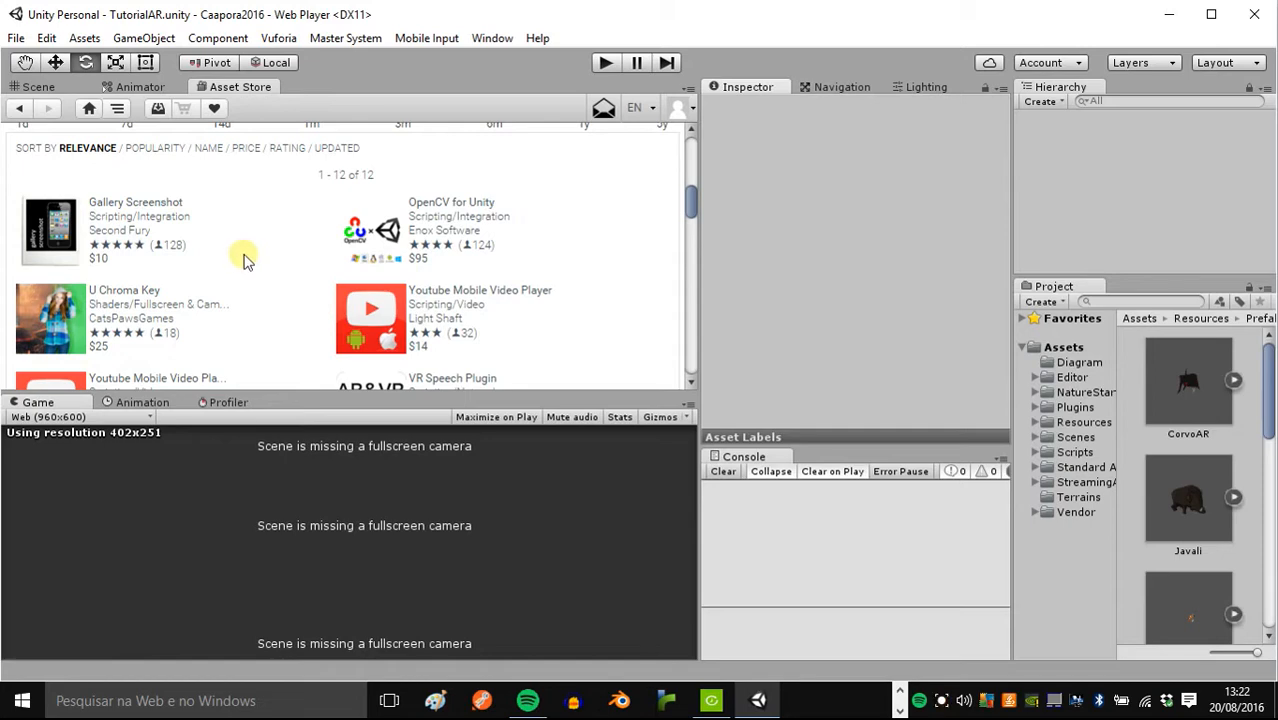
scroll(248, 260, down, 2)
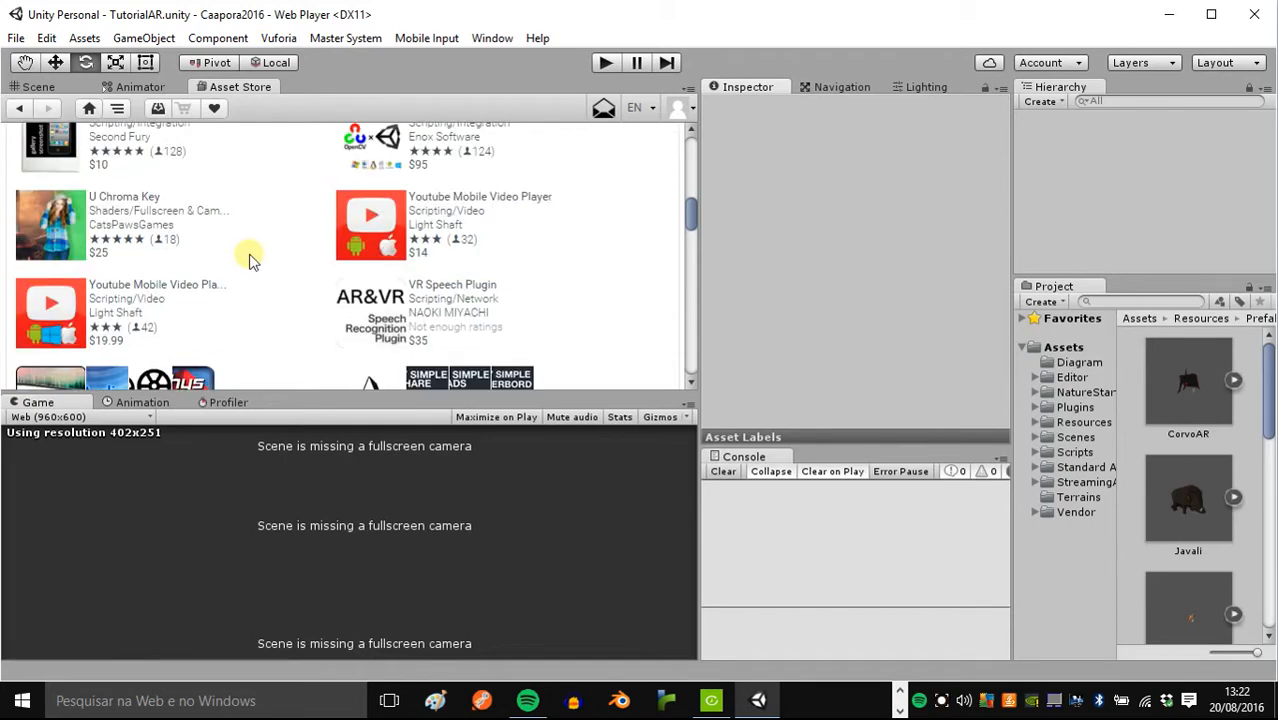
scroll(251, 257, down, 2)
scroll(251, 257, up, 10)
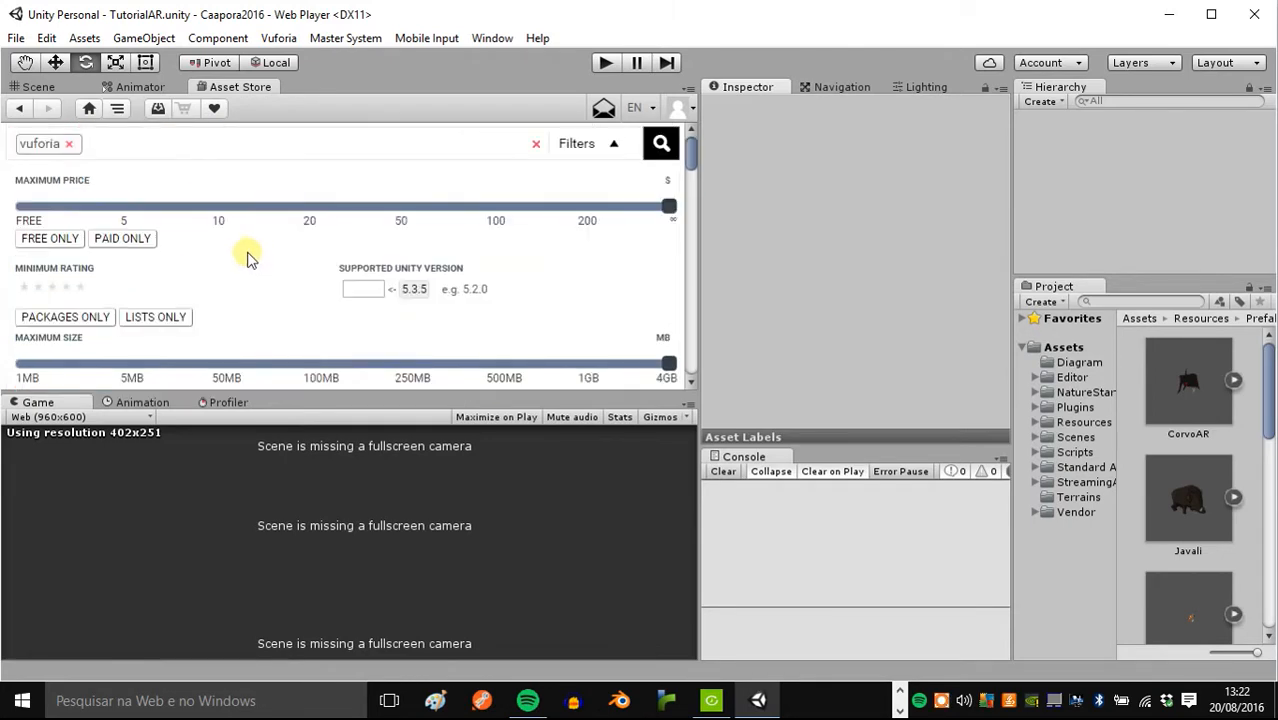
click(76, 144)
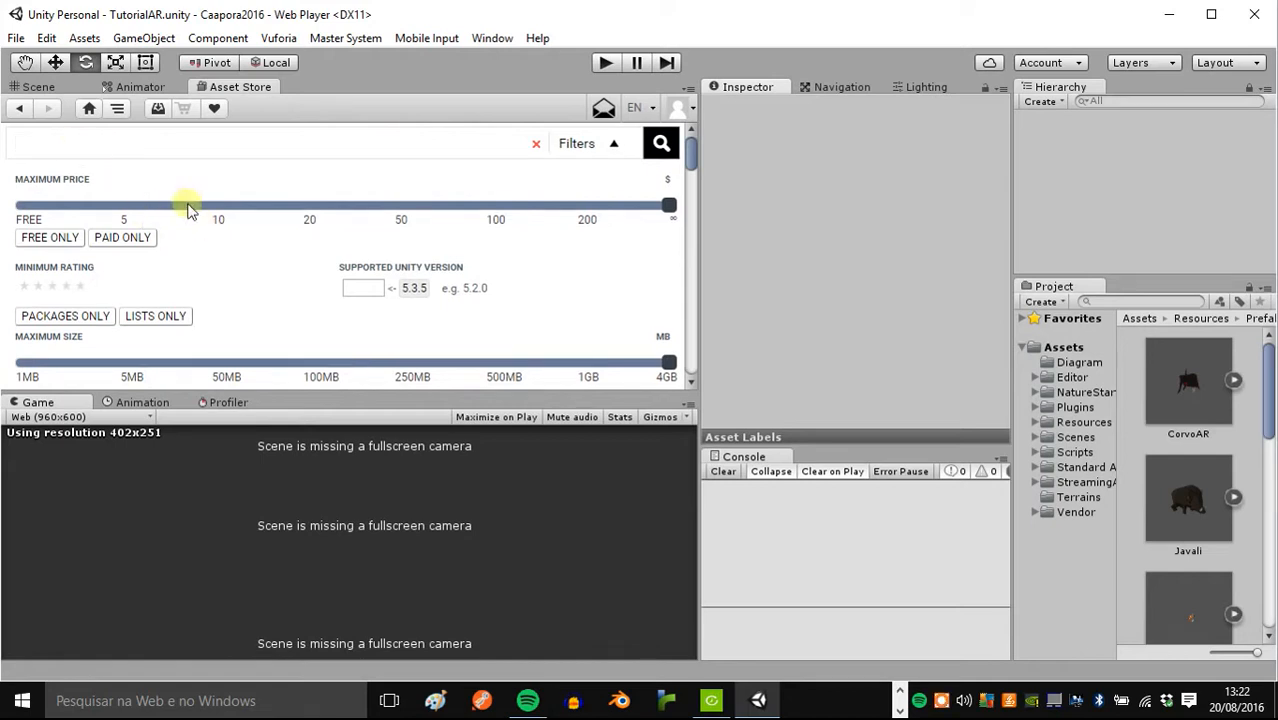
Step: Switch to Chrome and open the Vuforia SDK downloads page to find the Unity package
click(387, 701)
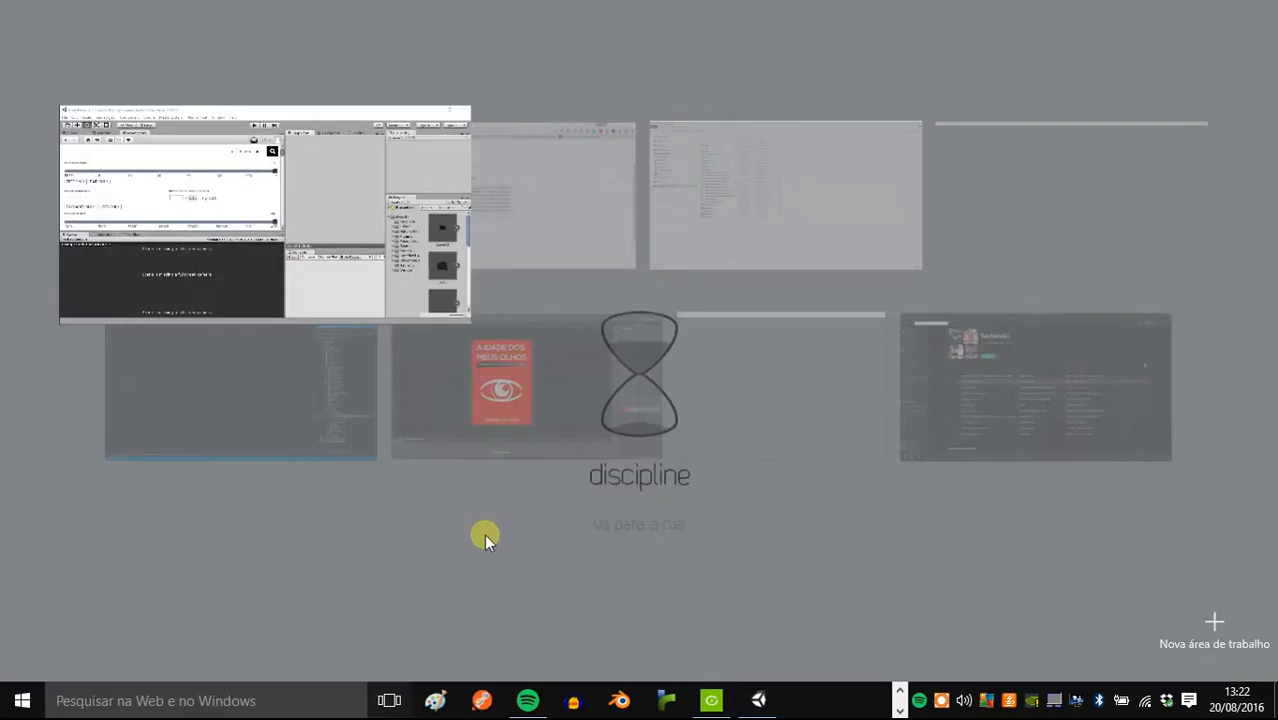
click(542, 171)
scroll(557, 237, up, 2)
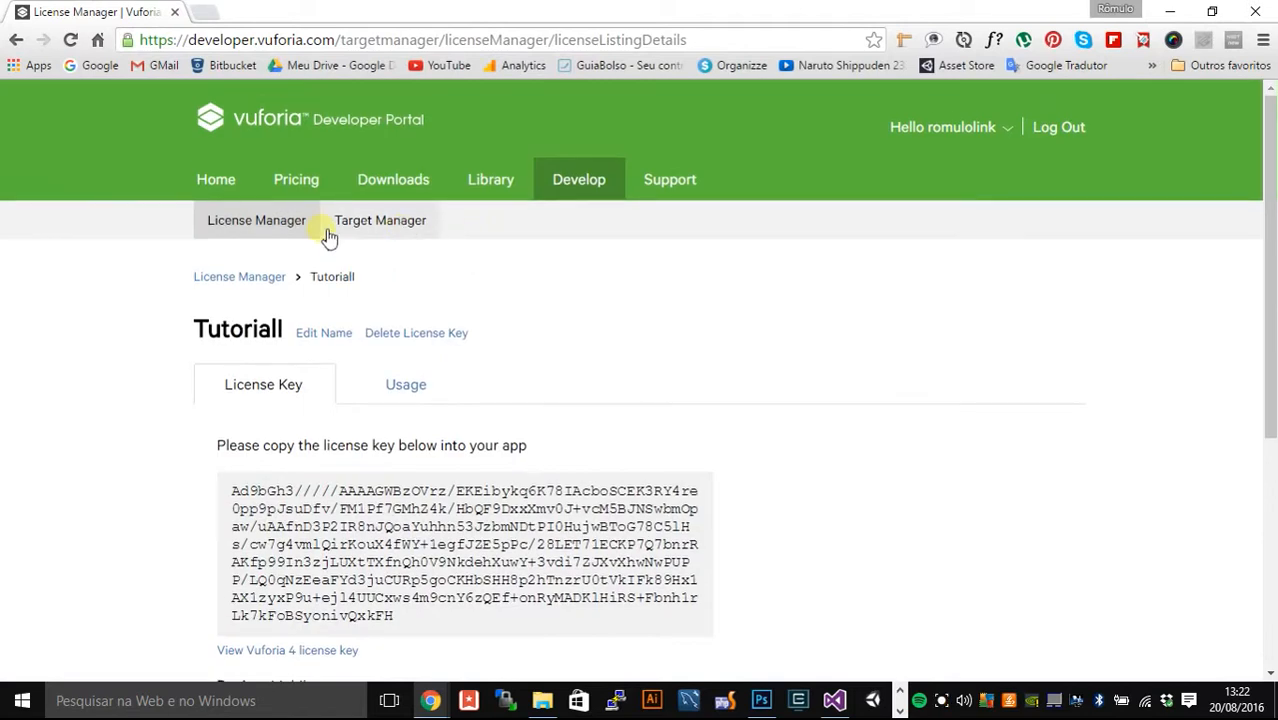
click(406, 186)
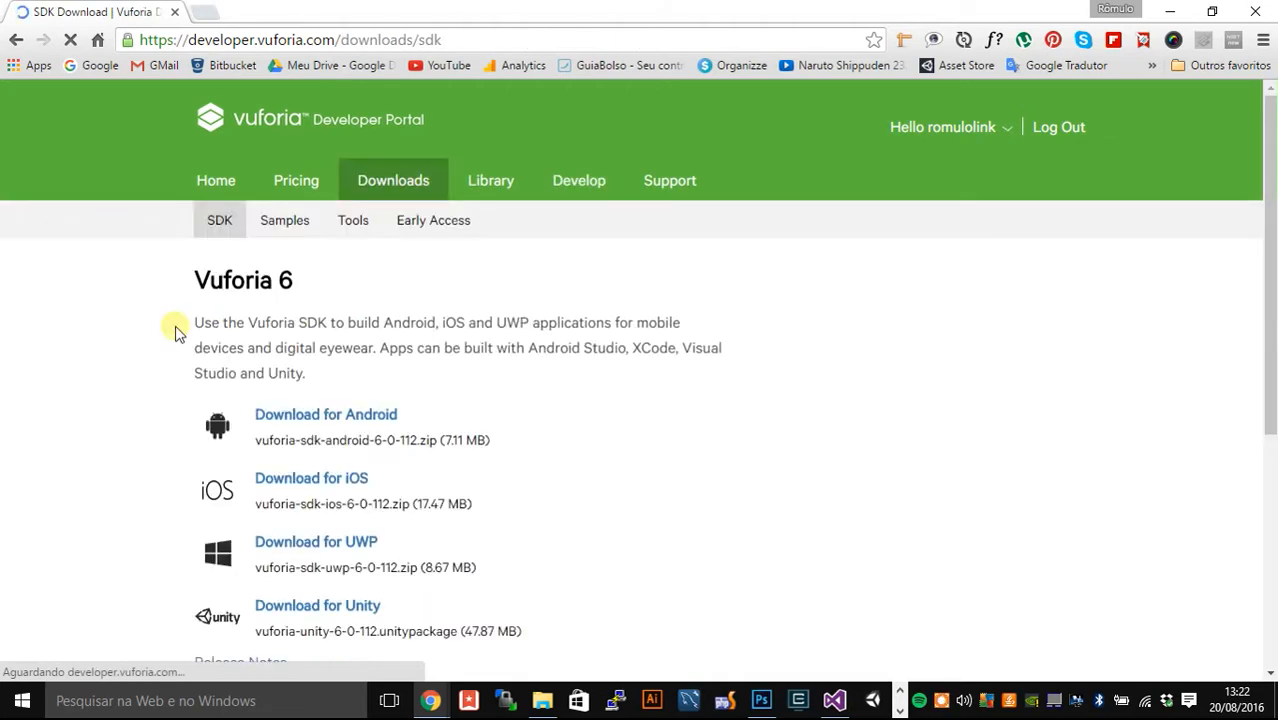
scroll(230, 365, down, 3)
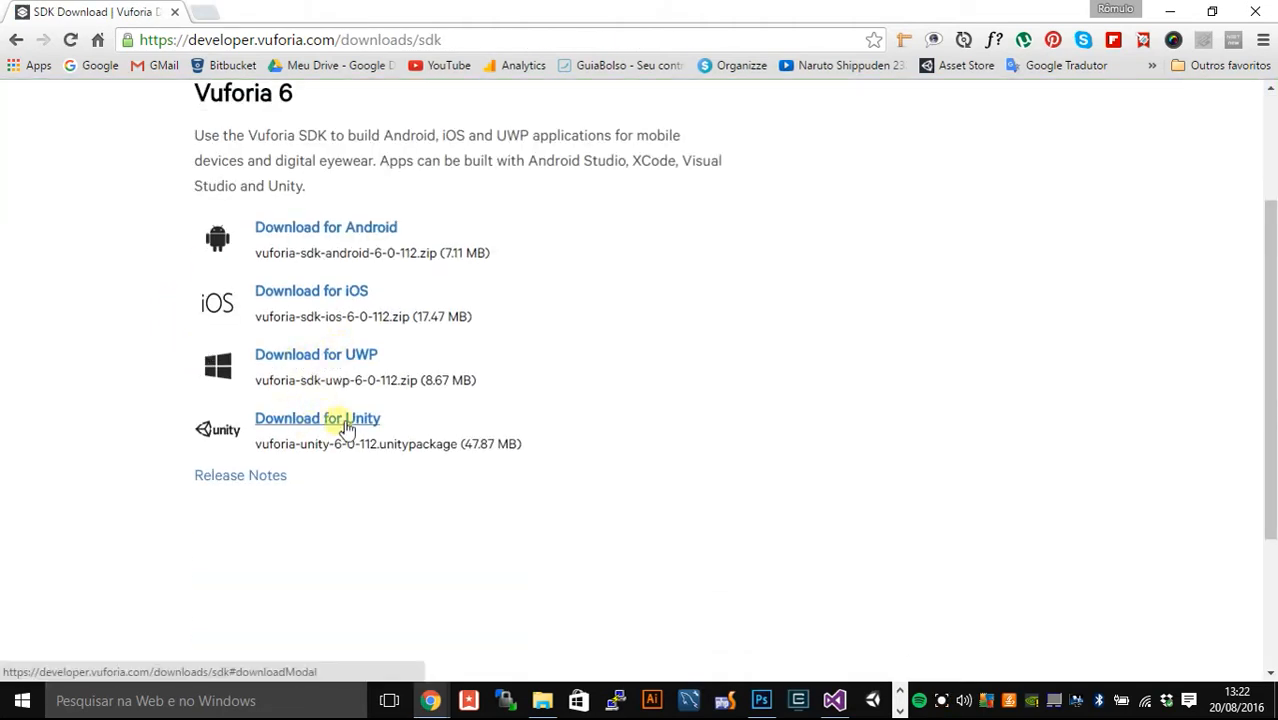
Step: Open the Vuforia 6 download for Unity and decline its software license
click(346, 420)
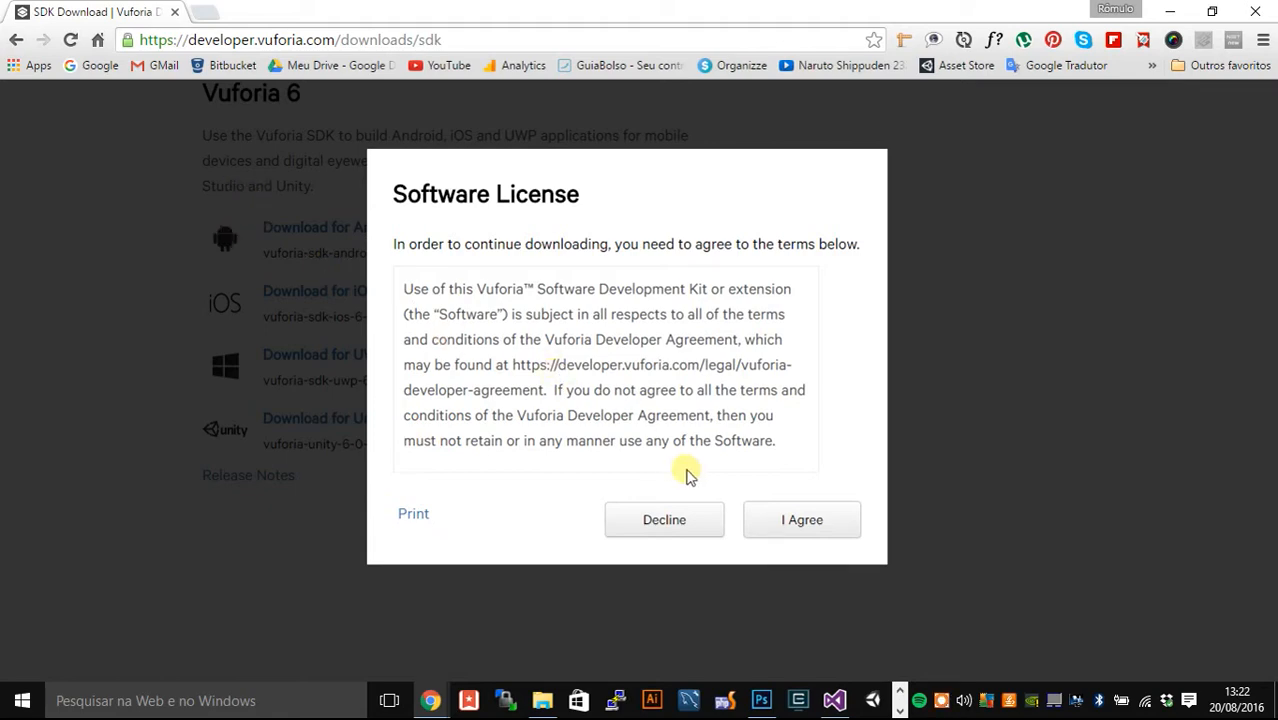
click(639, 515)
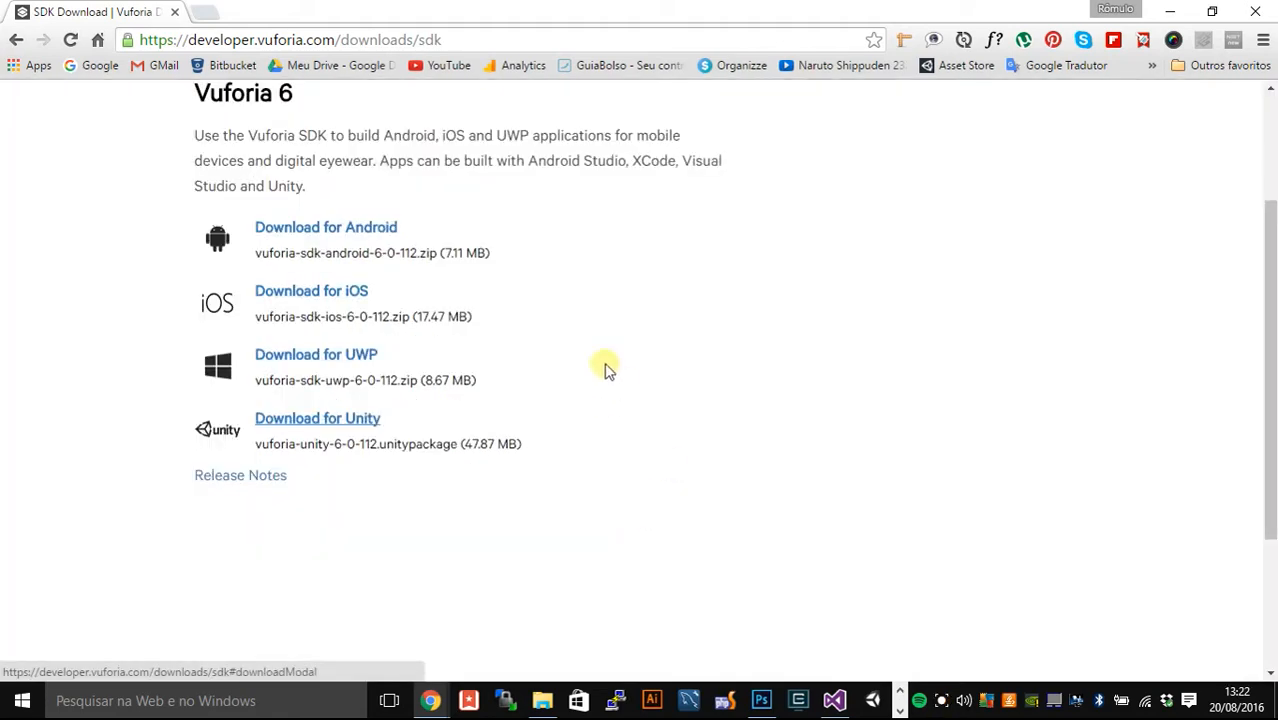
scroll(610, 365, up, 2)
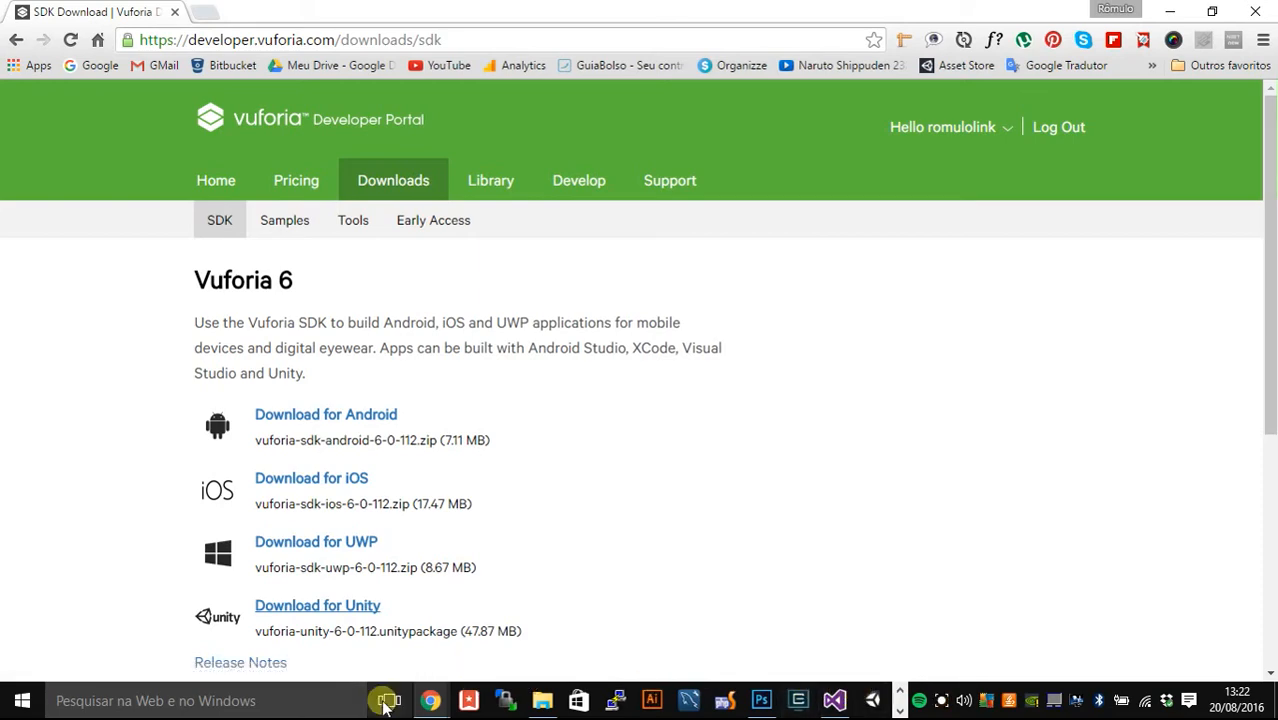
Step: Switch to Unity, close the Asset Store and bring up the Scene view
click(388, 701)
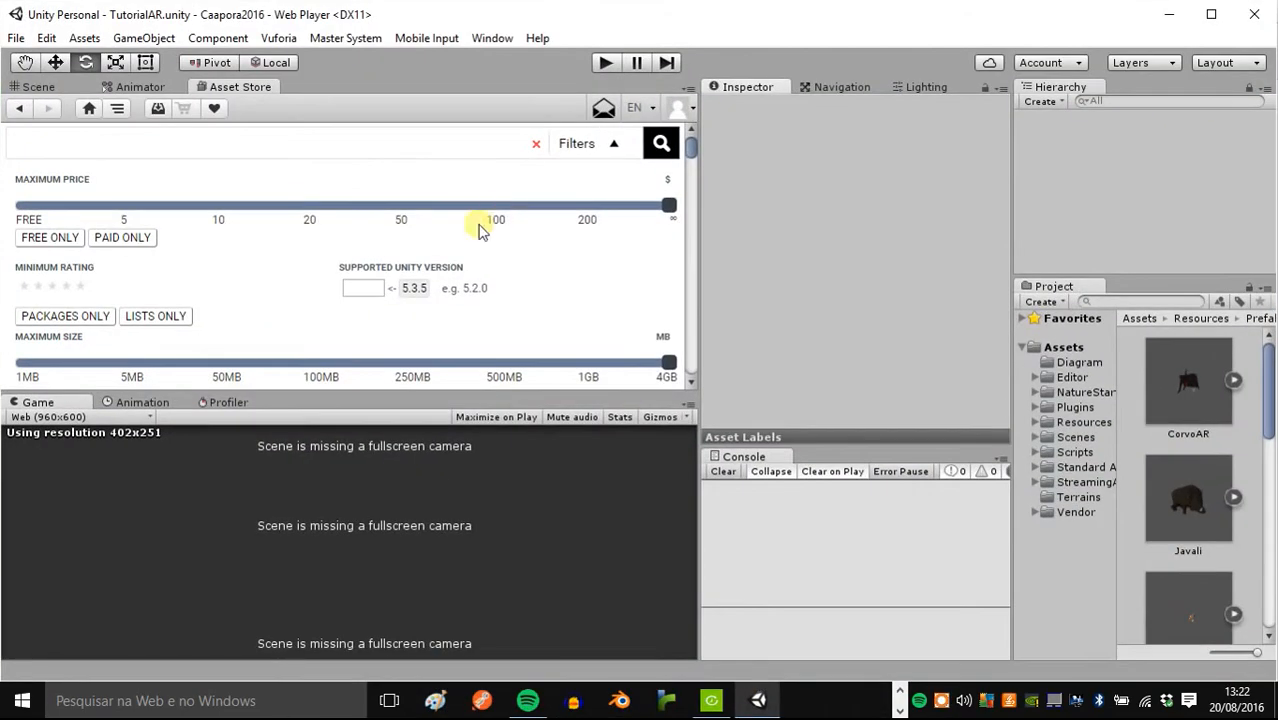
right_click(267, 89)
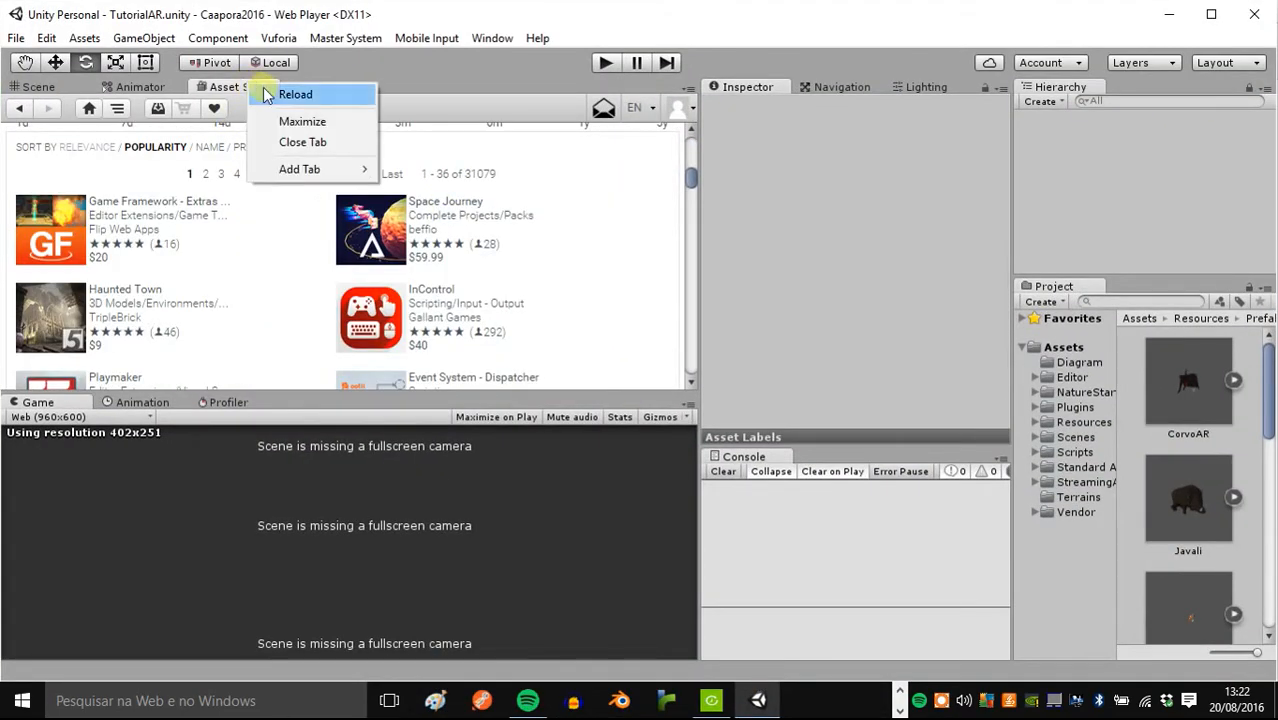
click(316, 142)
click(130, 87)
click(45, 87)
right_drag(281, 251, 422, 220)
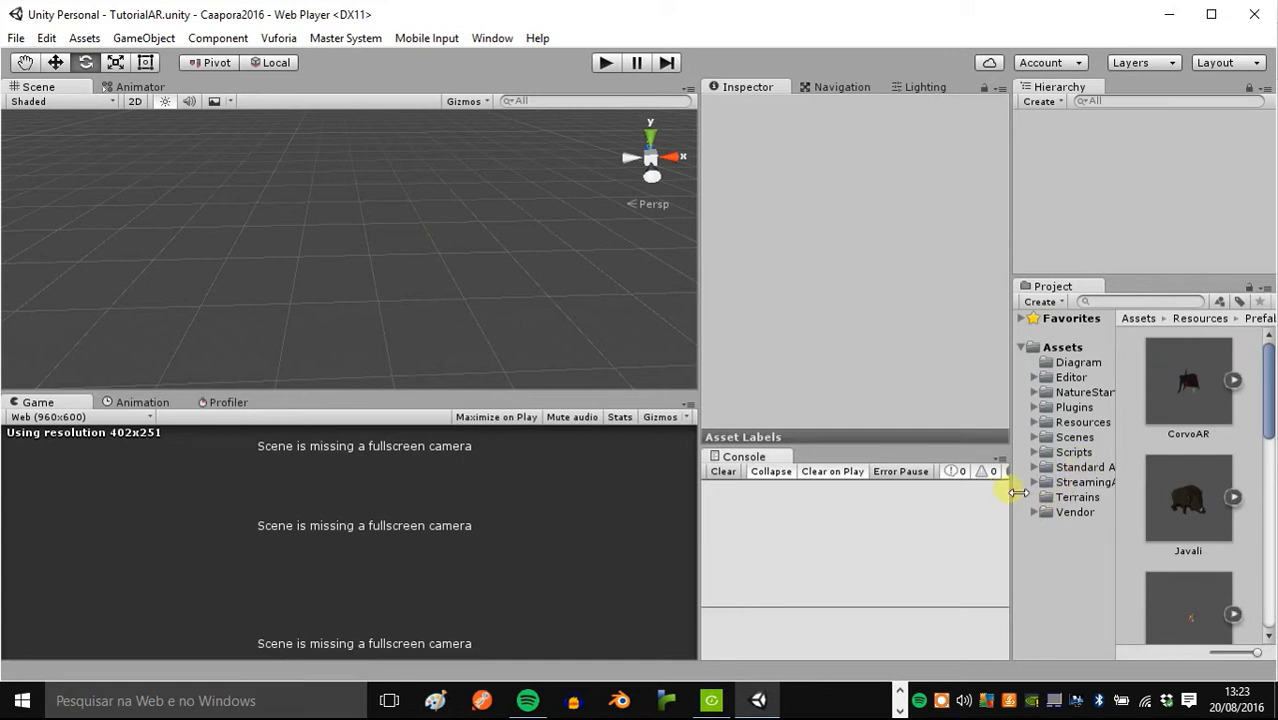
Step: Widen the Project browser and its folder tree, and open the Vuforia folder inside Vendor
drag(1008, 488, 958, 491)
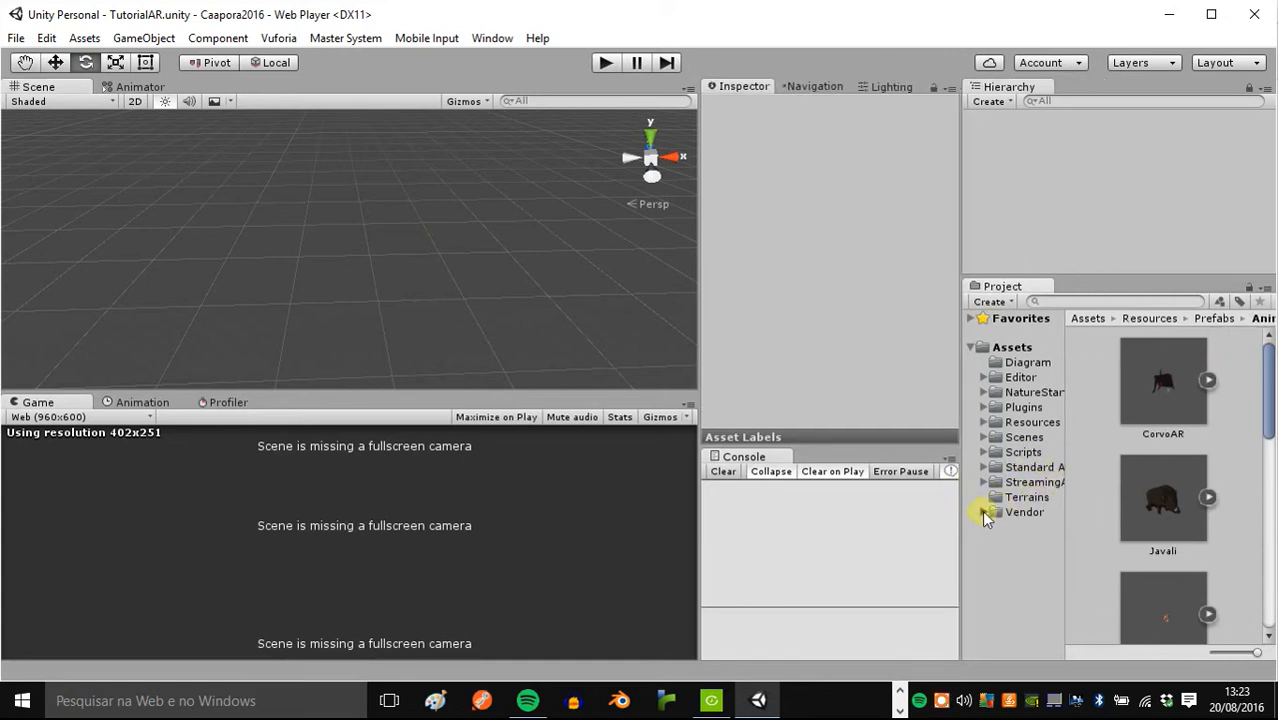
click(984, 512)
drag(1066, 470, 1104, 472)
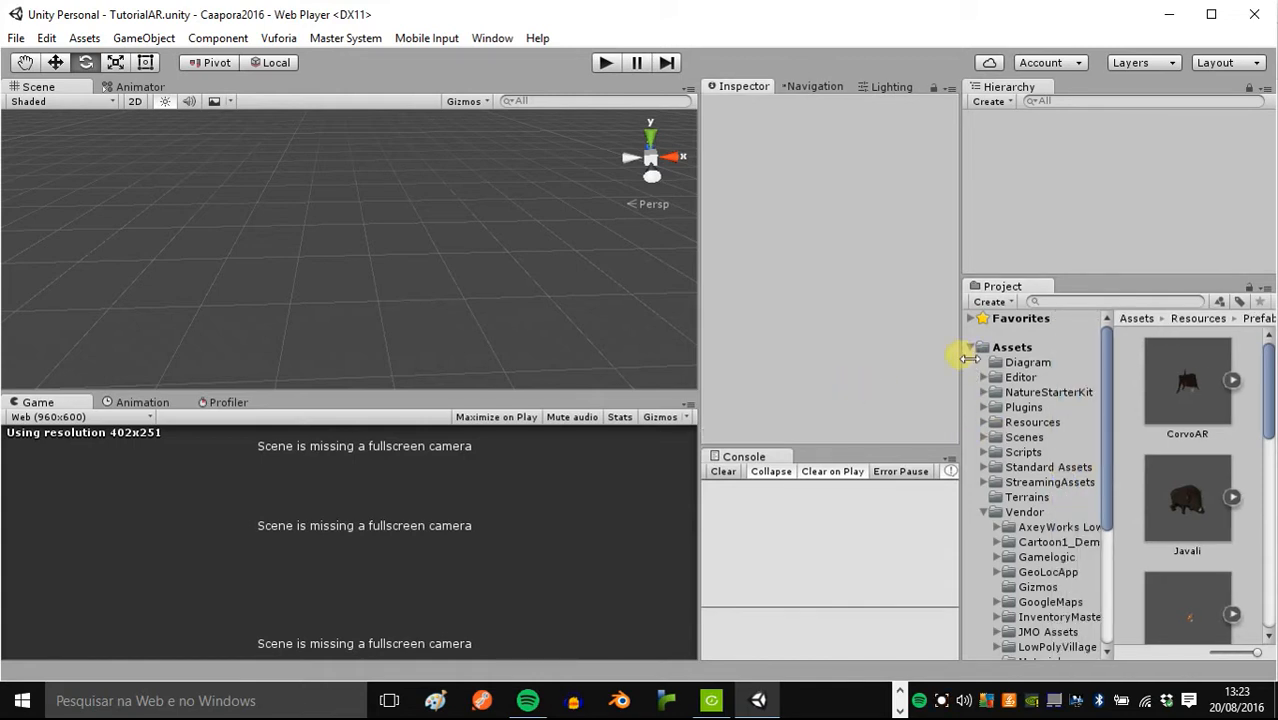
scroll(1007, 474, down, 3)
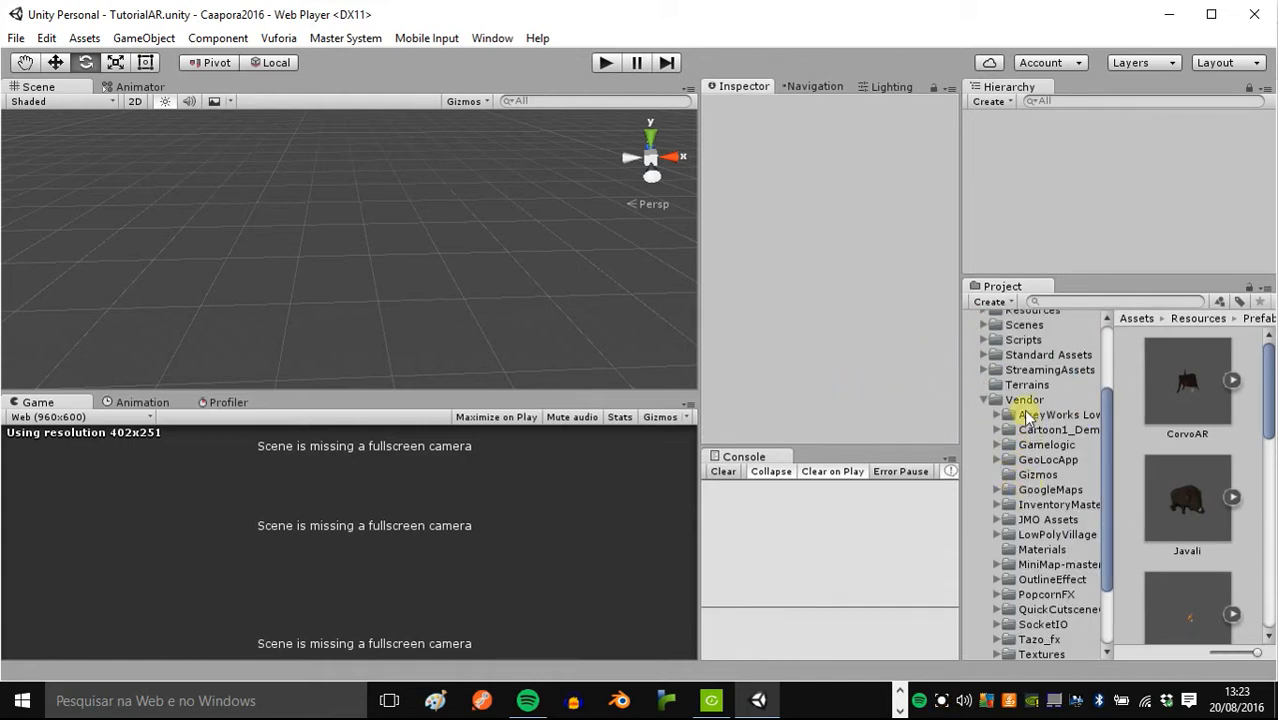
scroll(1050, 598, down, 3)
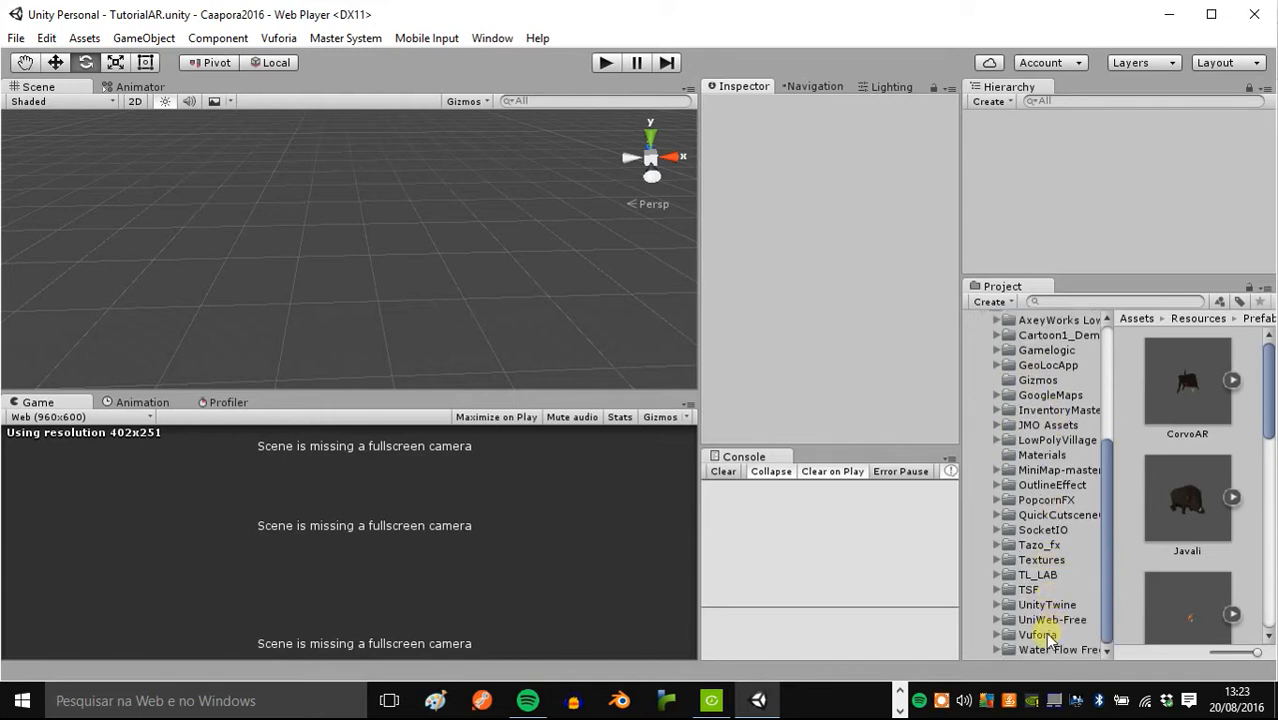
click(1040, 635)
Step: Open the Prefabs folder inside the Vuforia folder
scroll(1182, 499, down, 2)
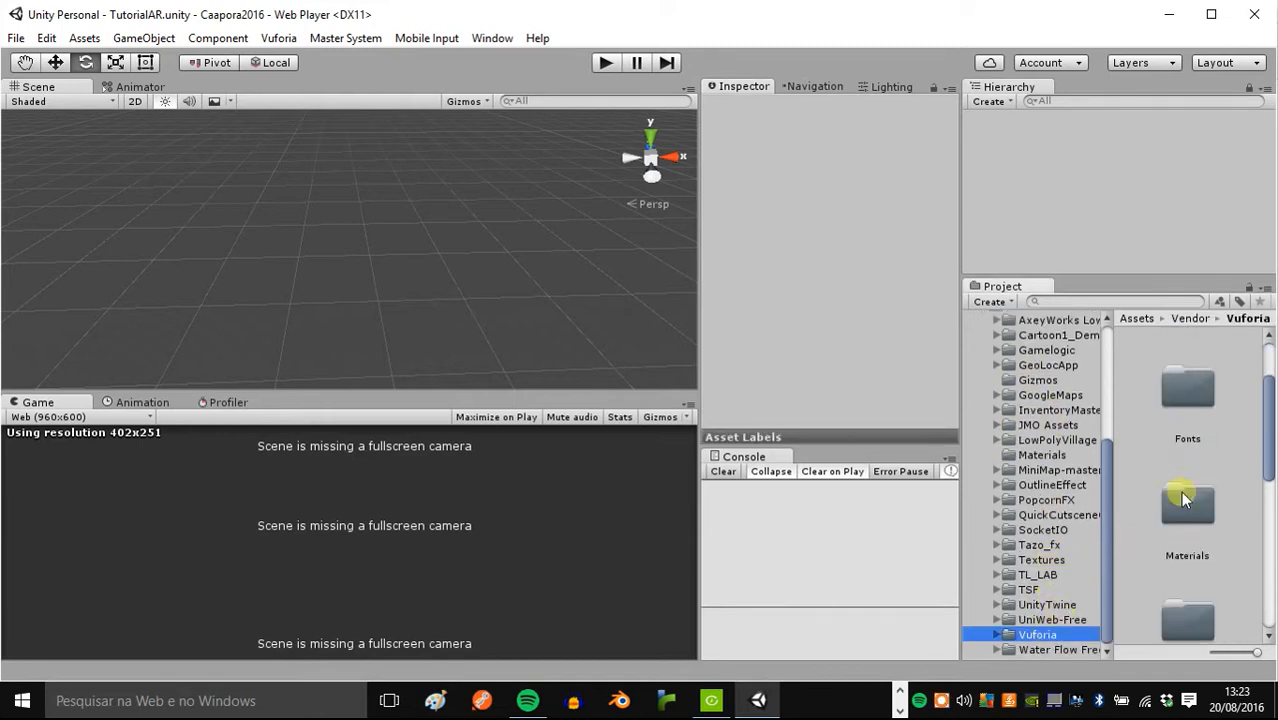
scroll(1160, 470, down, 3)
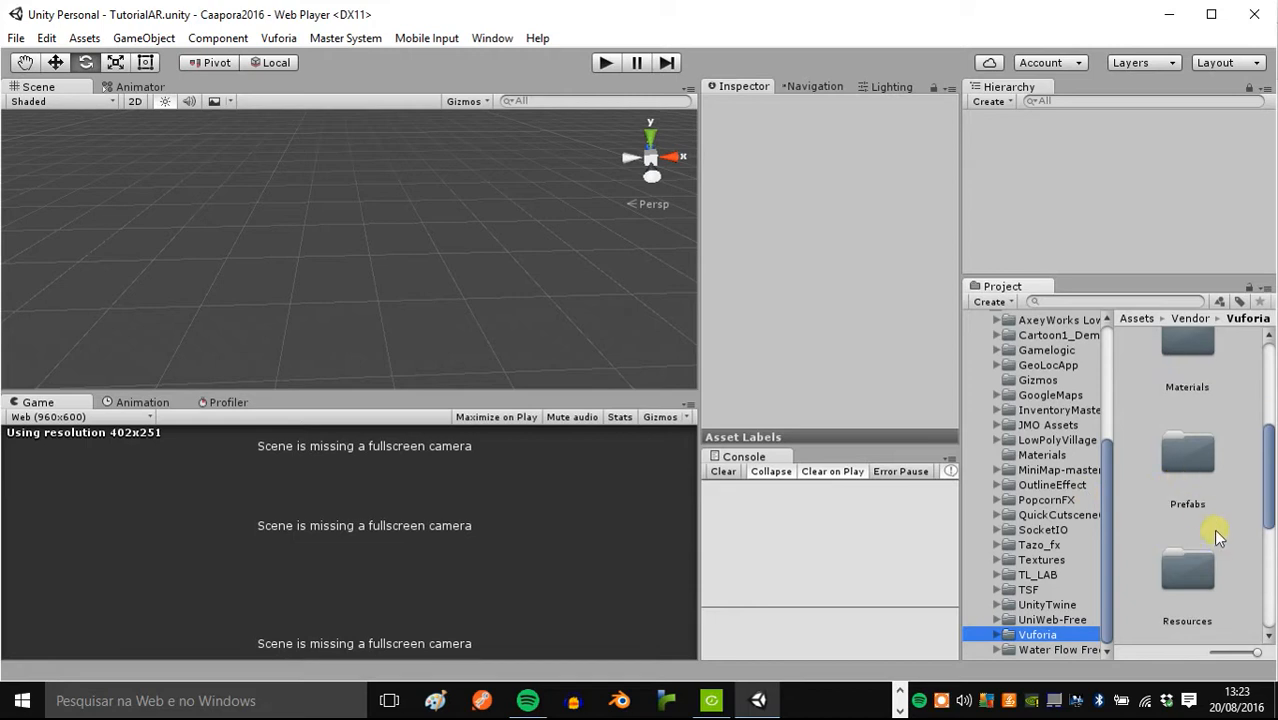
scroll(1188, 535, up, 1)
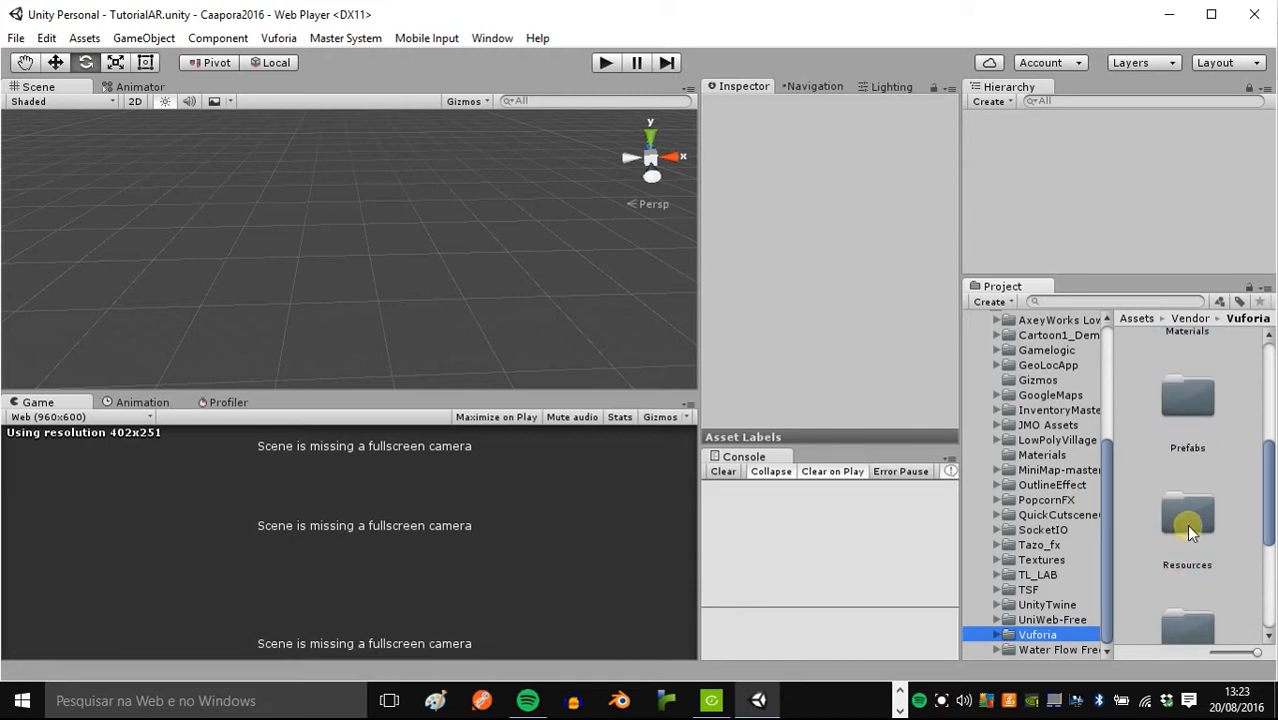
double_click(1201, 407)
scroll(1188, 471, up, 3)
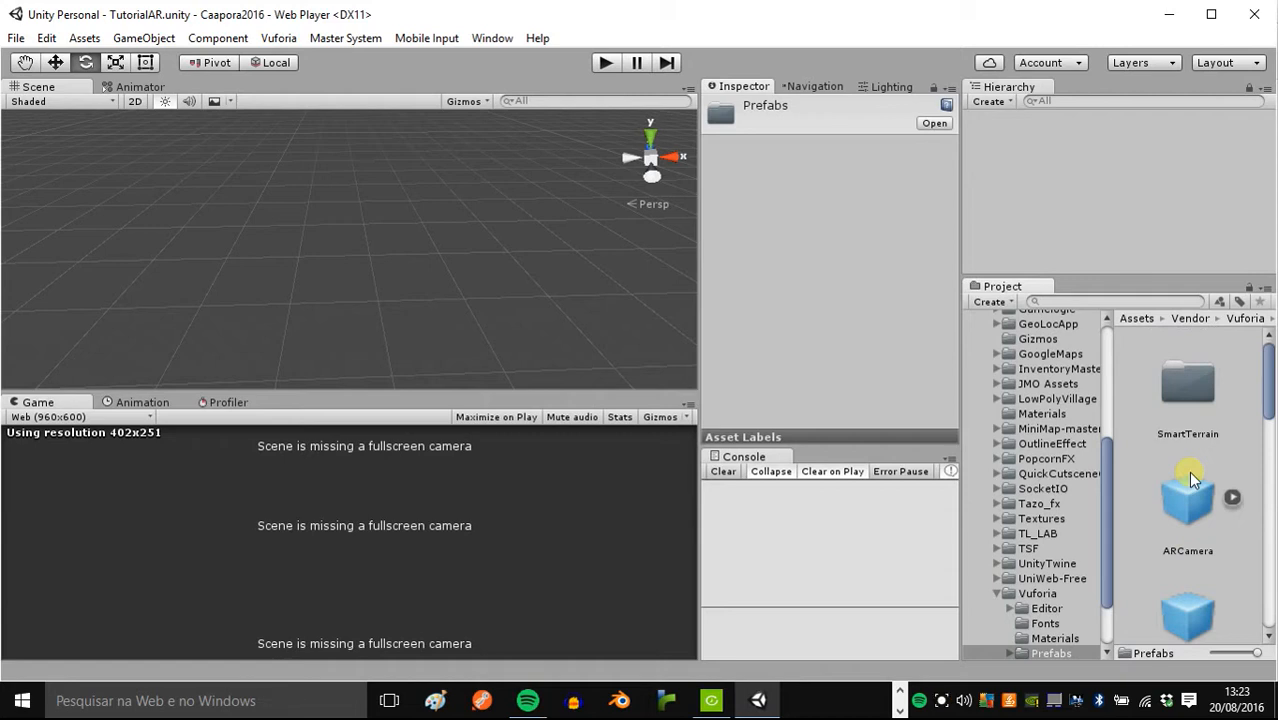
Step: Place the ARCamera prefab in the scene and set its position to X 0, Y 0, Z 0
scroll(1188, 471, down, 1)
drag(1194, 455, 479, 274)
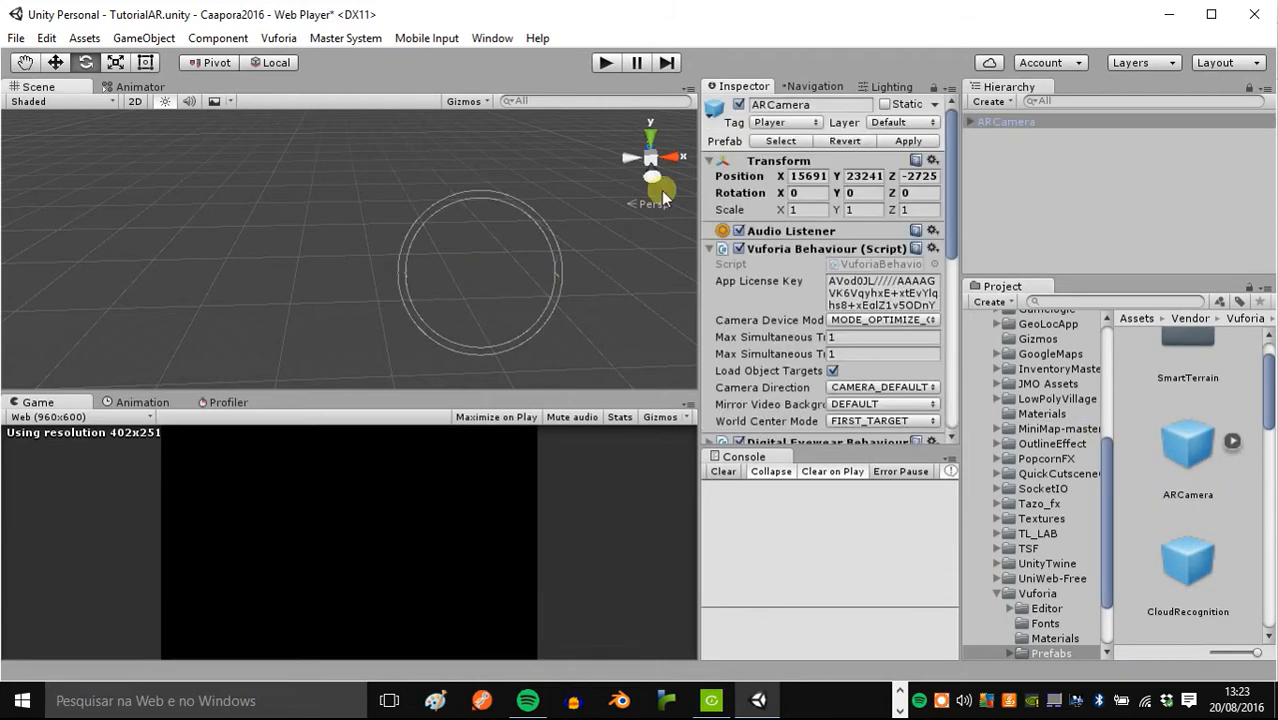
double_click(808, 176)
text(0)
key(Tab)
text(0)
key(Tab)
text(0)
key(Tab)
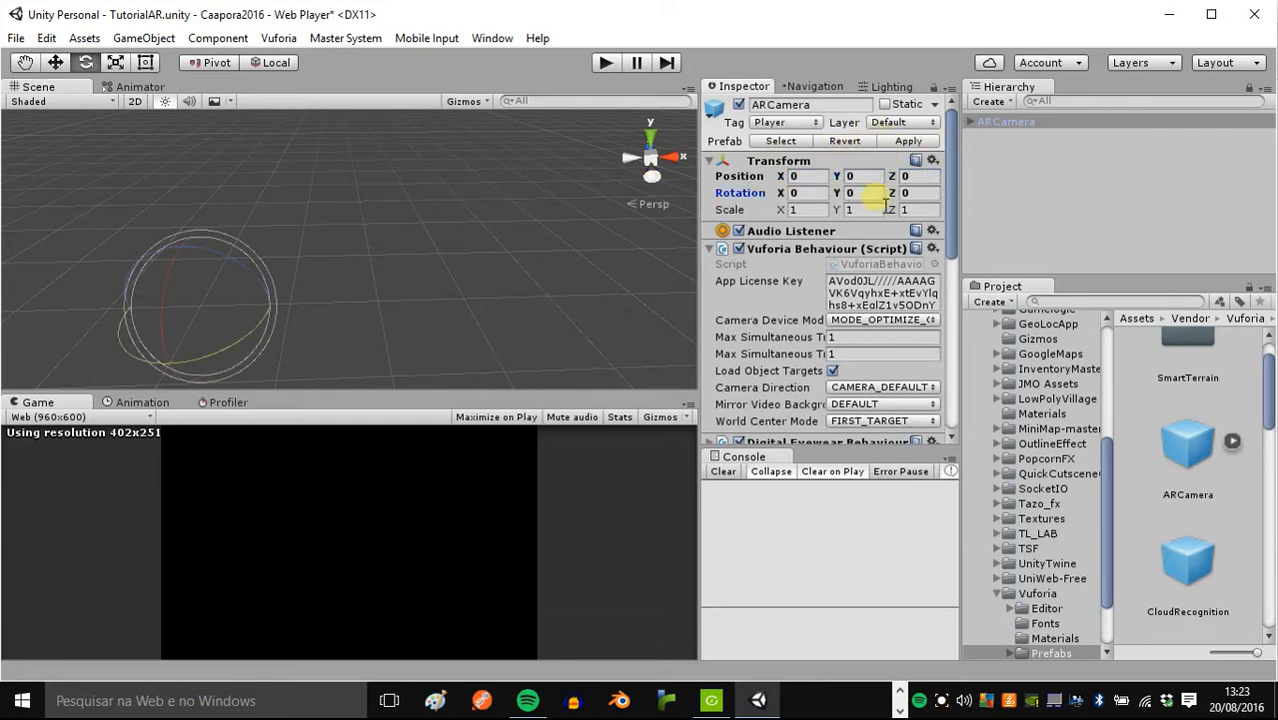
Step: Select ARCamera in the Hierarchy, review its components and collapse Web Cam Behaviour
click(1037, 122)
scroll(713, 177, down, 5)
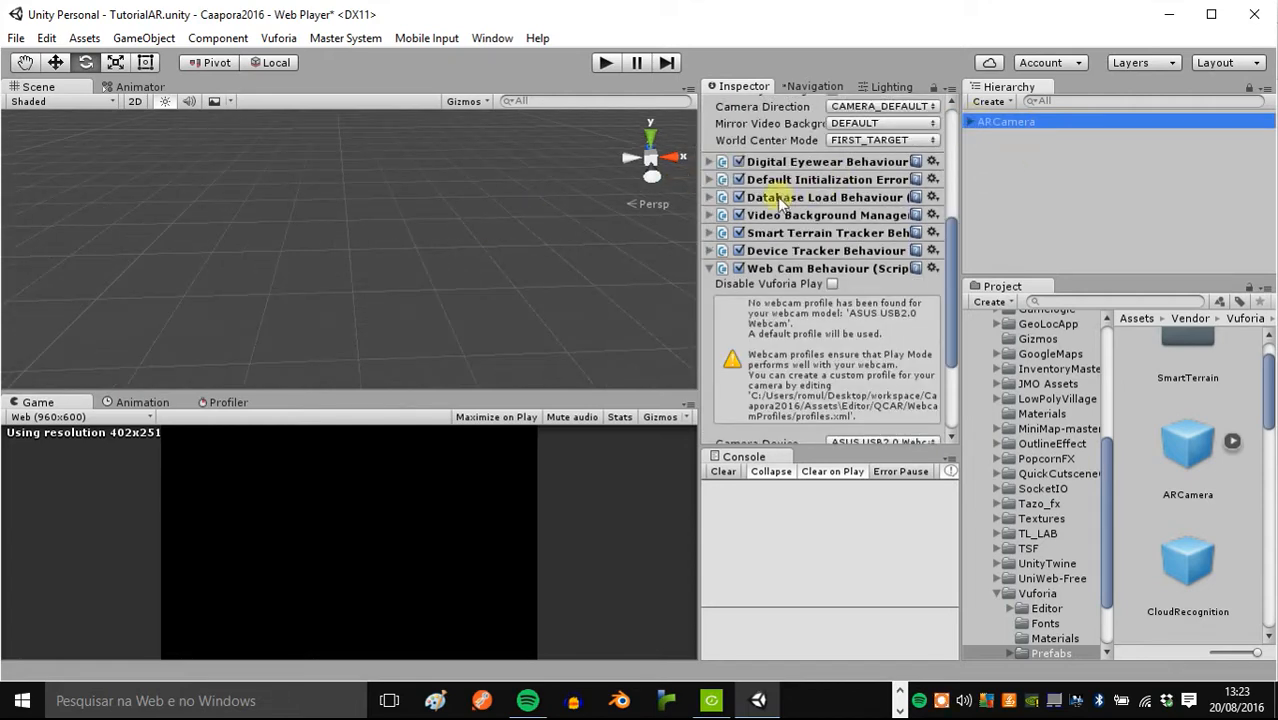
click(714, 271)
click(711, 269)
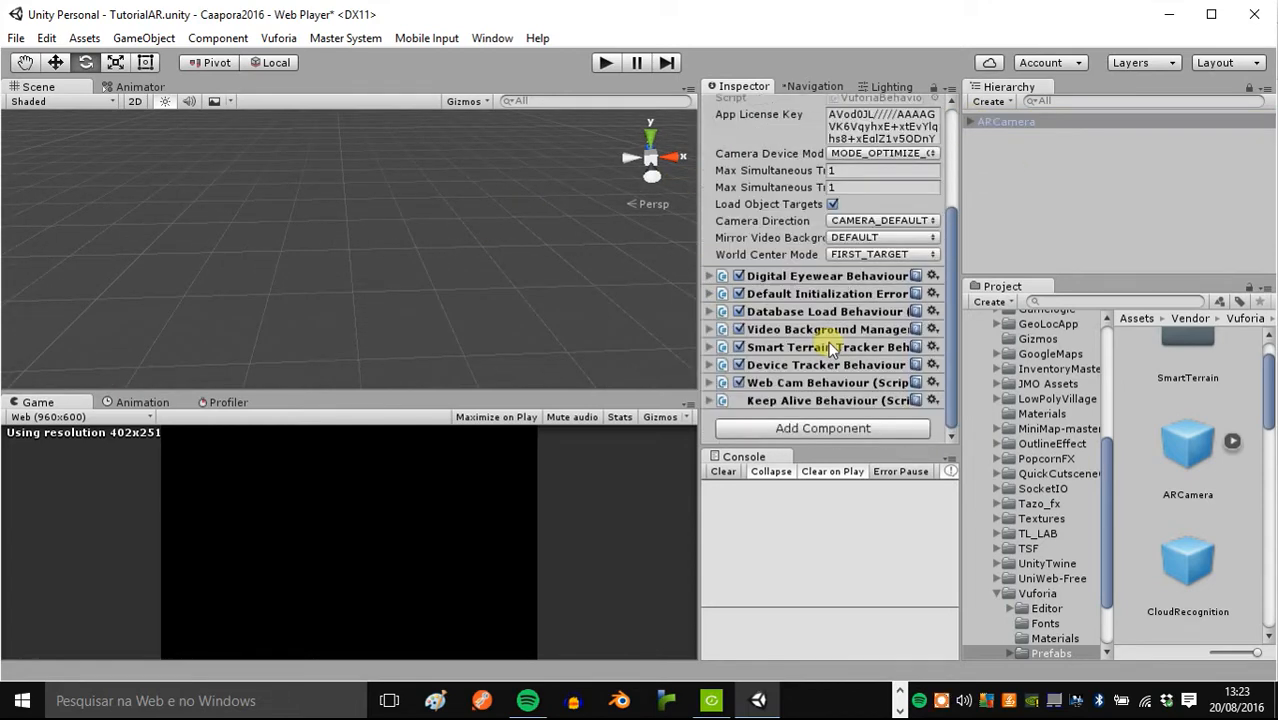
scroll(825, 340, up, 3)
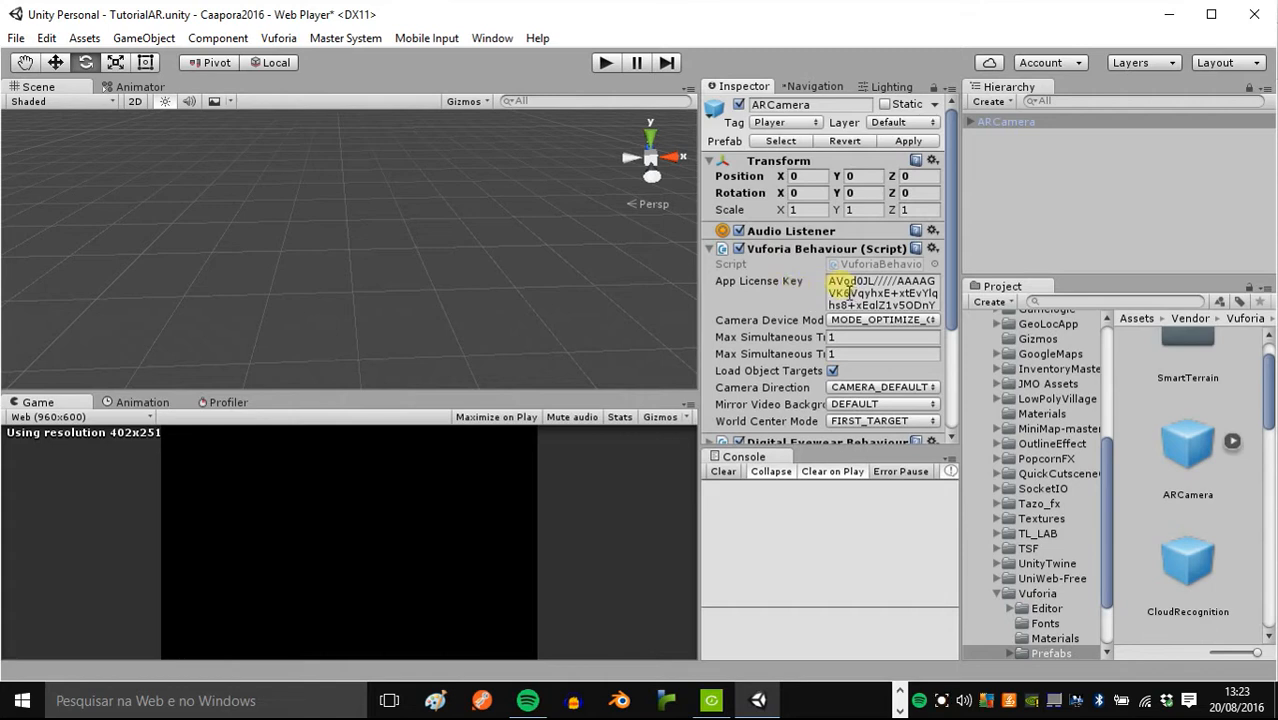
Step: Select the ARCamera's App License Key value, then switch to Chrome and open the Tutoriall entry in the License Manager
click(849, 293)
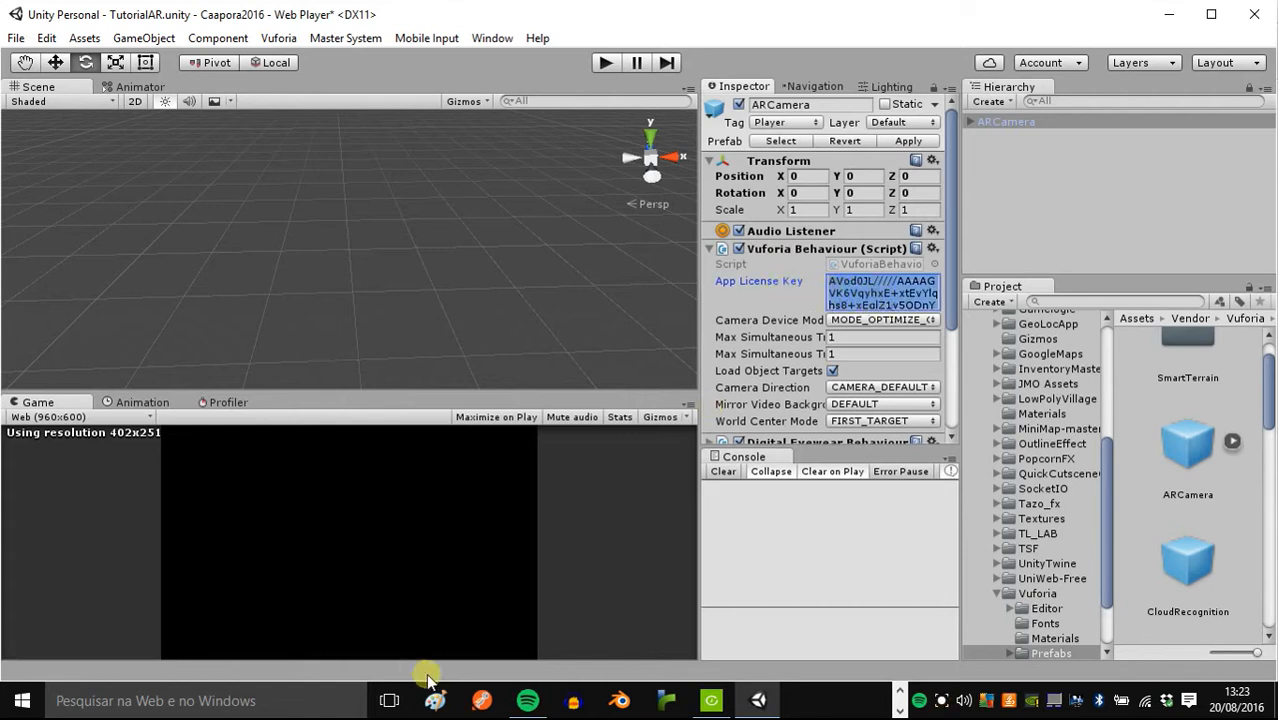
click(389, 700)
click(500, 170)
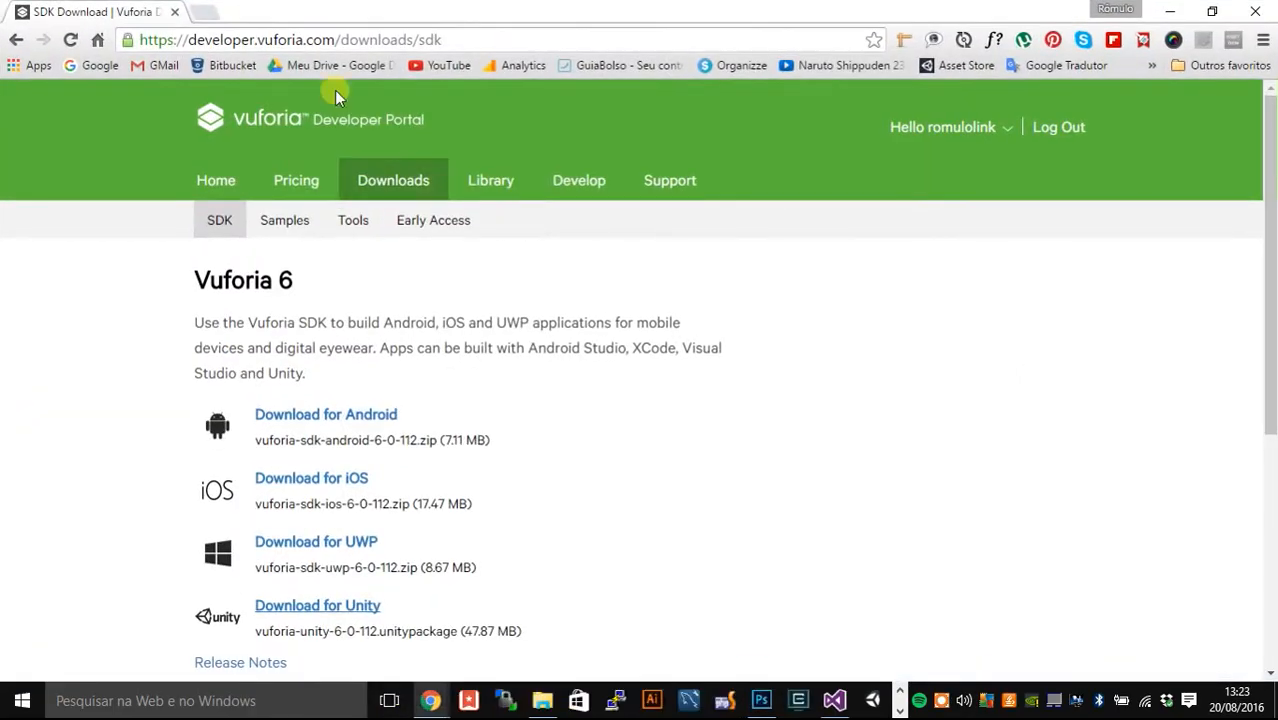
click(595, 230)
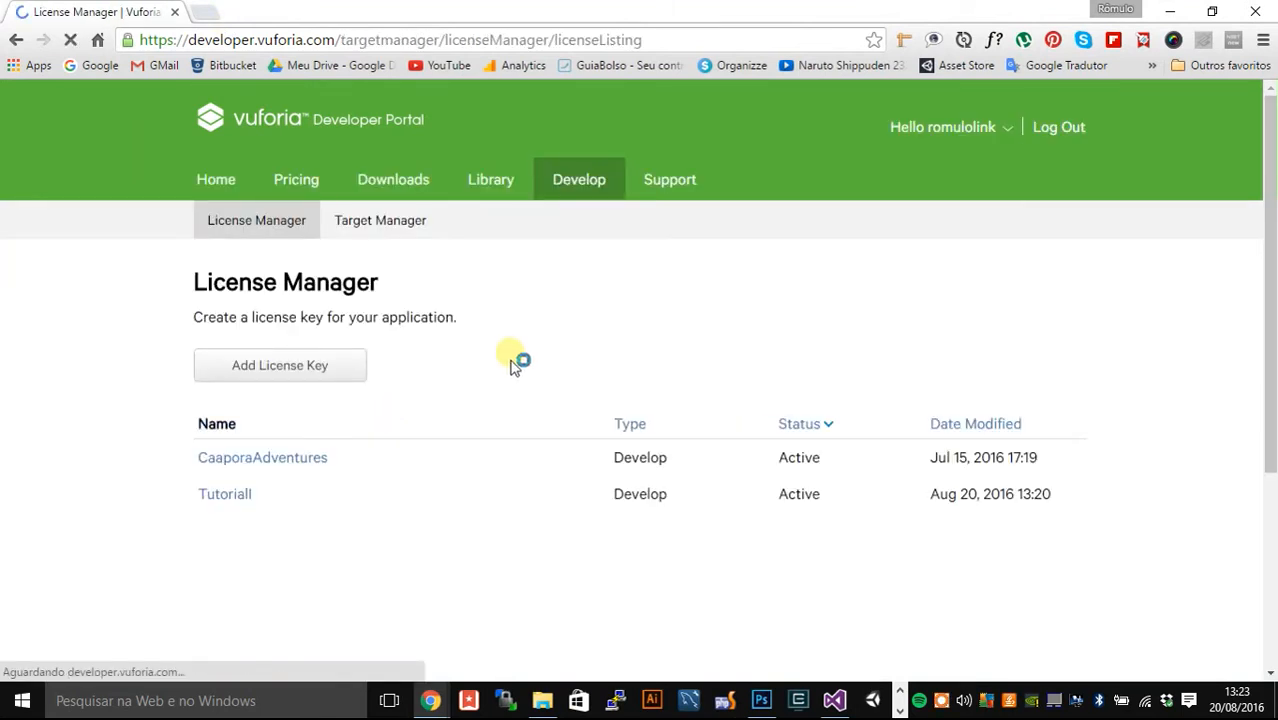
click(252, 499)
scroll(350, 376, down, 2)
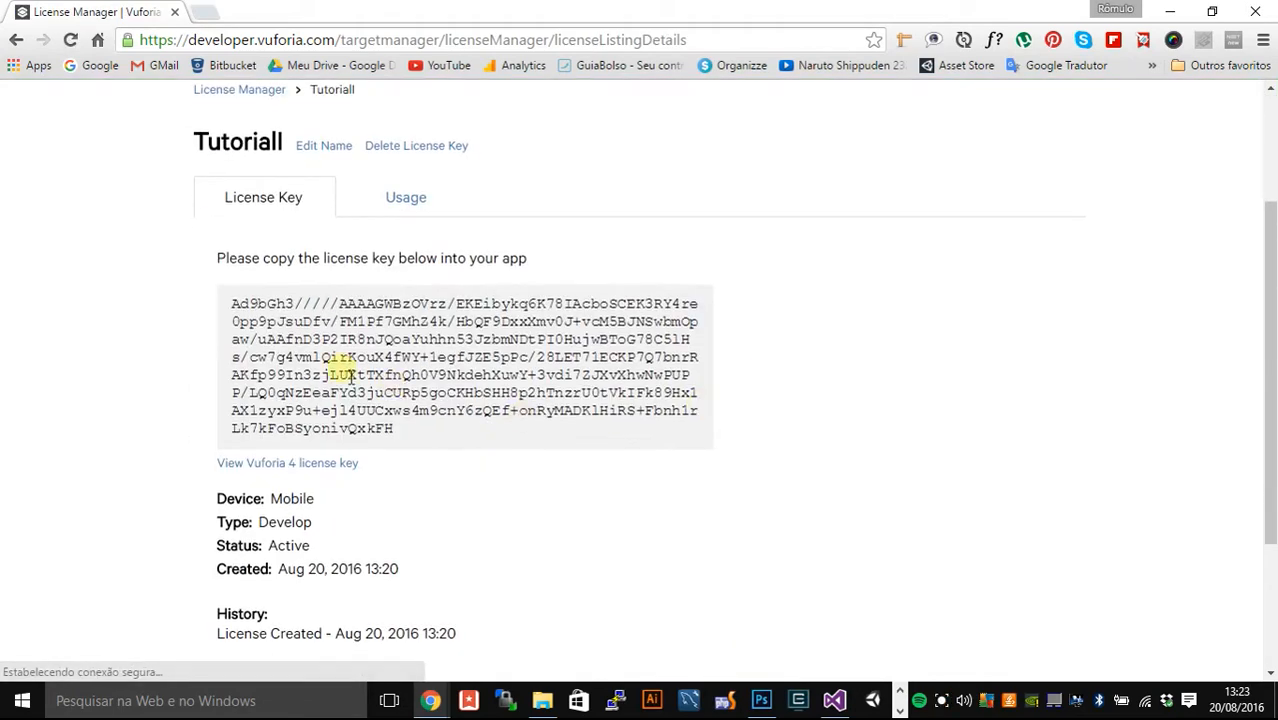
Step: Copy the full Tutoriall license key and paste it into the ARCamera's App License Key field in Unity
drag(408, 434, 222, 296)
right_click(340, 313)
click(340, 313)
click(389, 700)
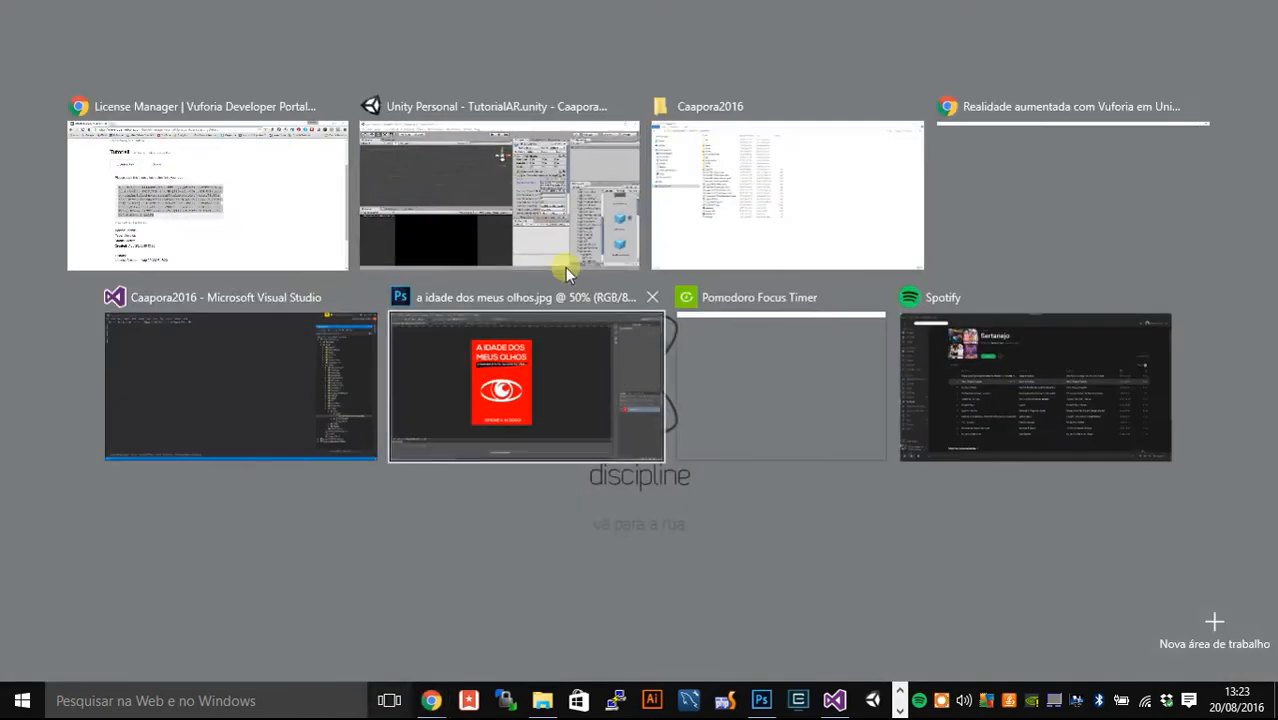
click(566, 260)
click(876, 293)
key(ctrl+v)
Step: Look over the ARCamera's Vuforia Behaviour settings and collapse that component
scroll(866, 292, down, 3)
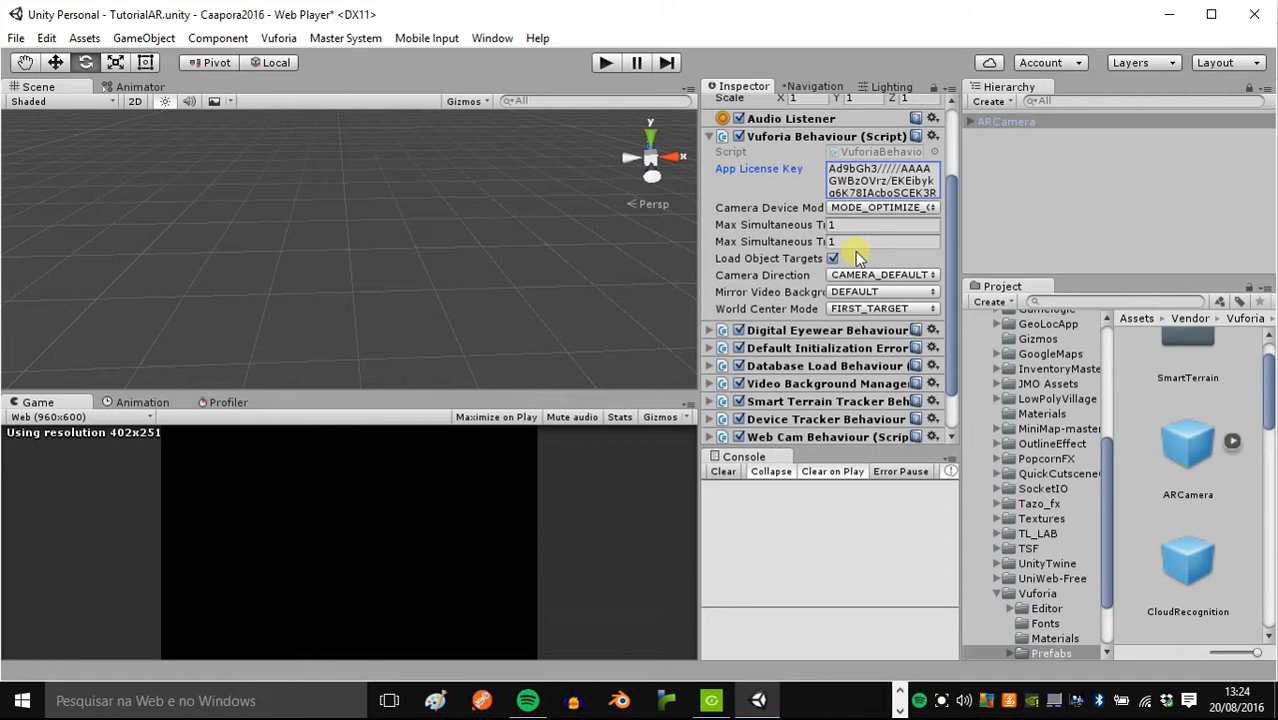
scroll(856, 252, down, 1)
scroll(856, 254, up, 1)
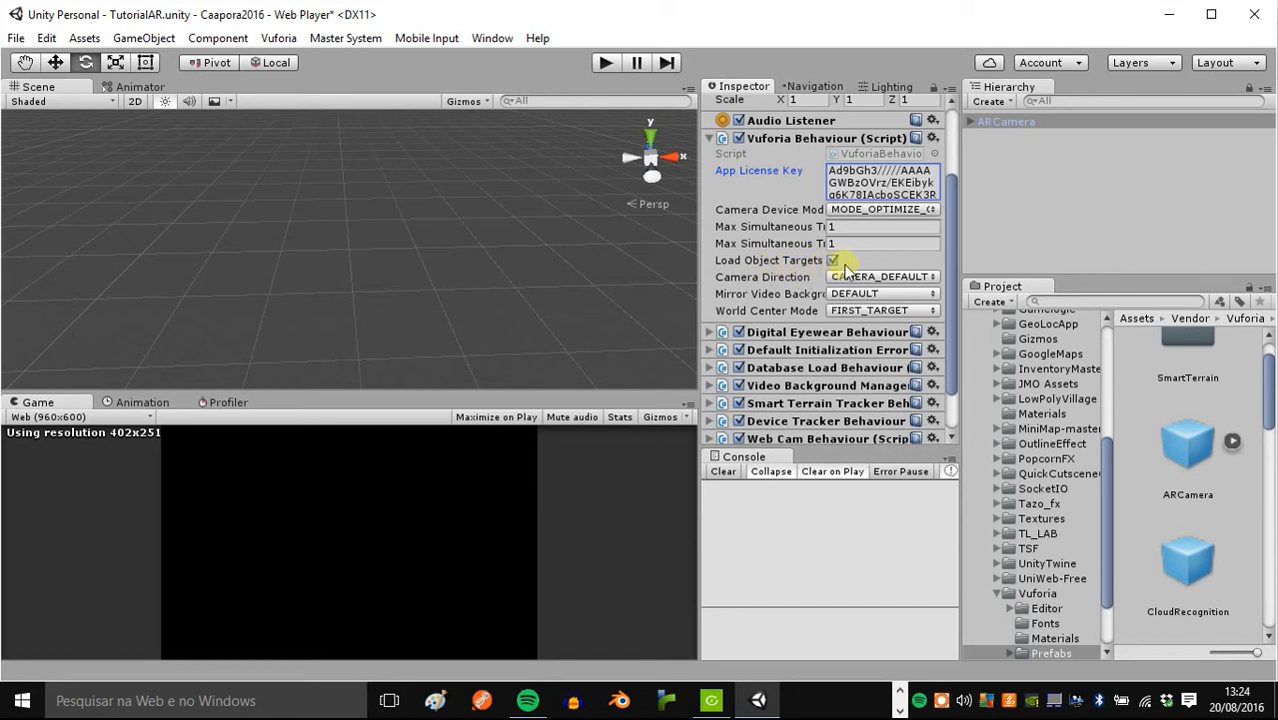
click(710, 138)
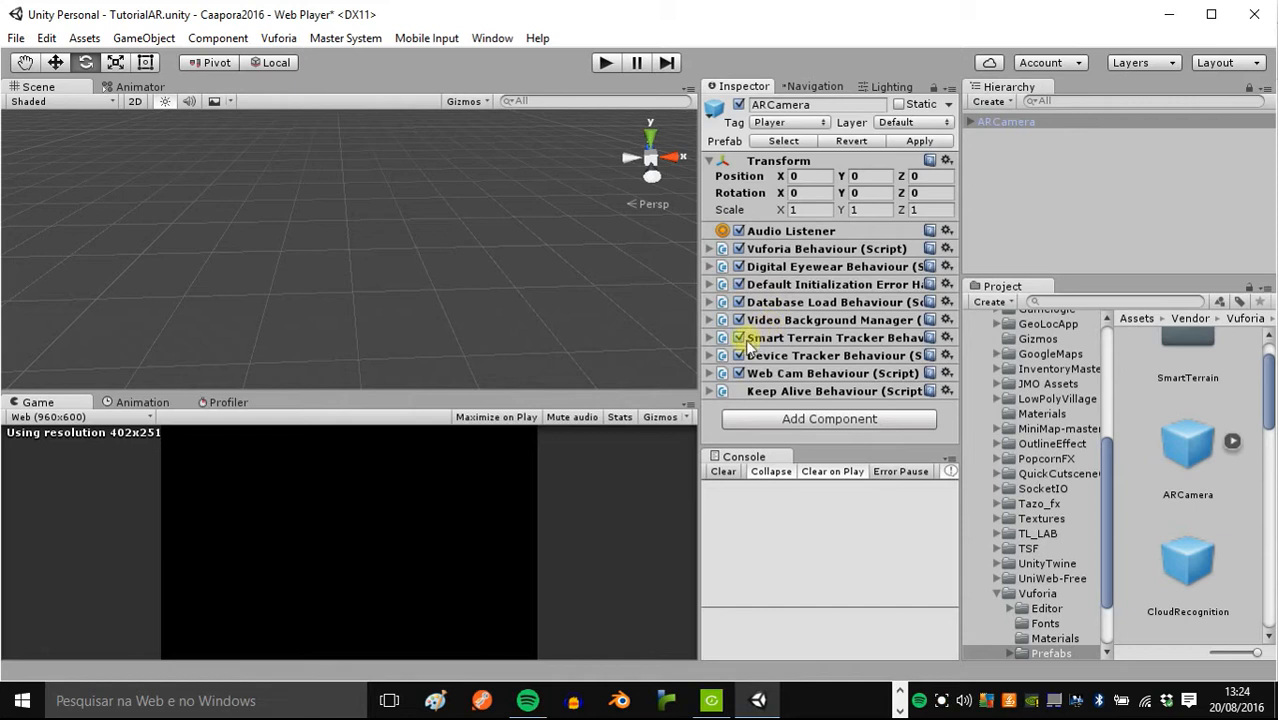
Step: Expand the ARCamera's Database Load Behaviour to view its database options, then switch to Chrome and open the Vuforia Target Manager
click(720, 304)
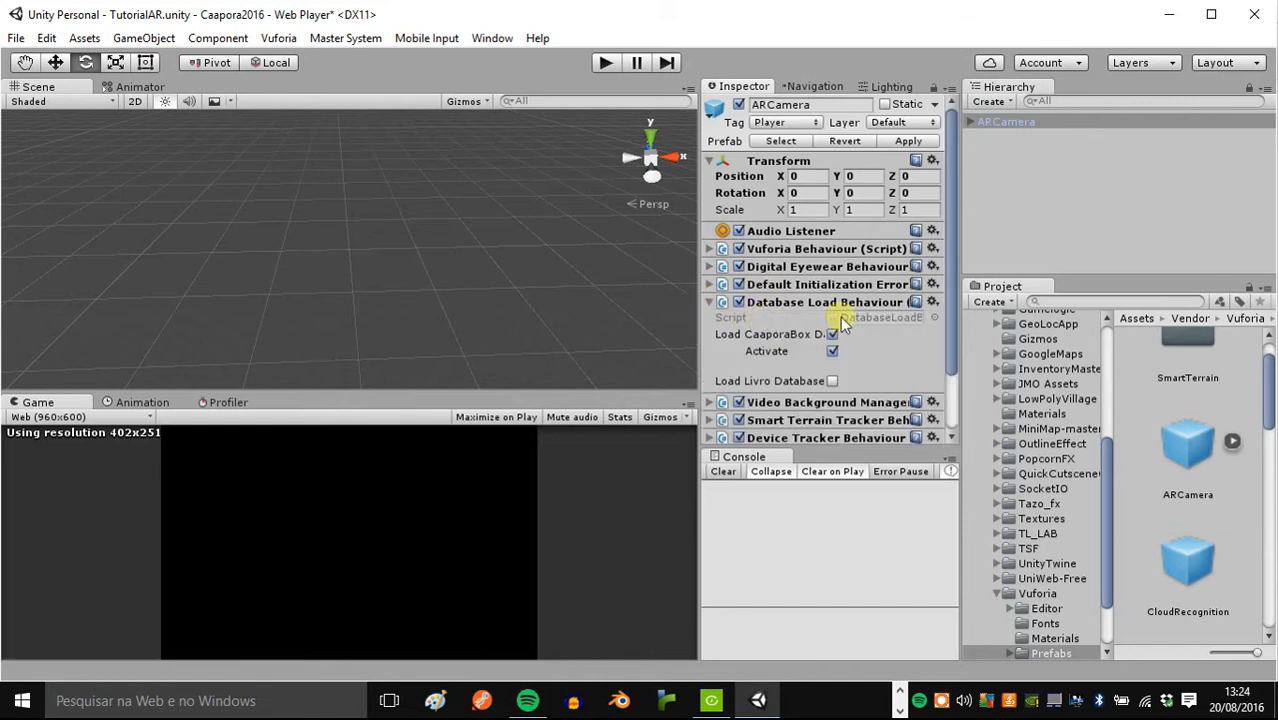
scroll(860, 325, down, 2)
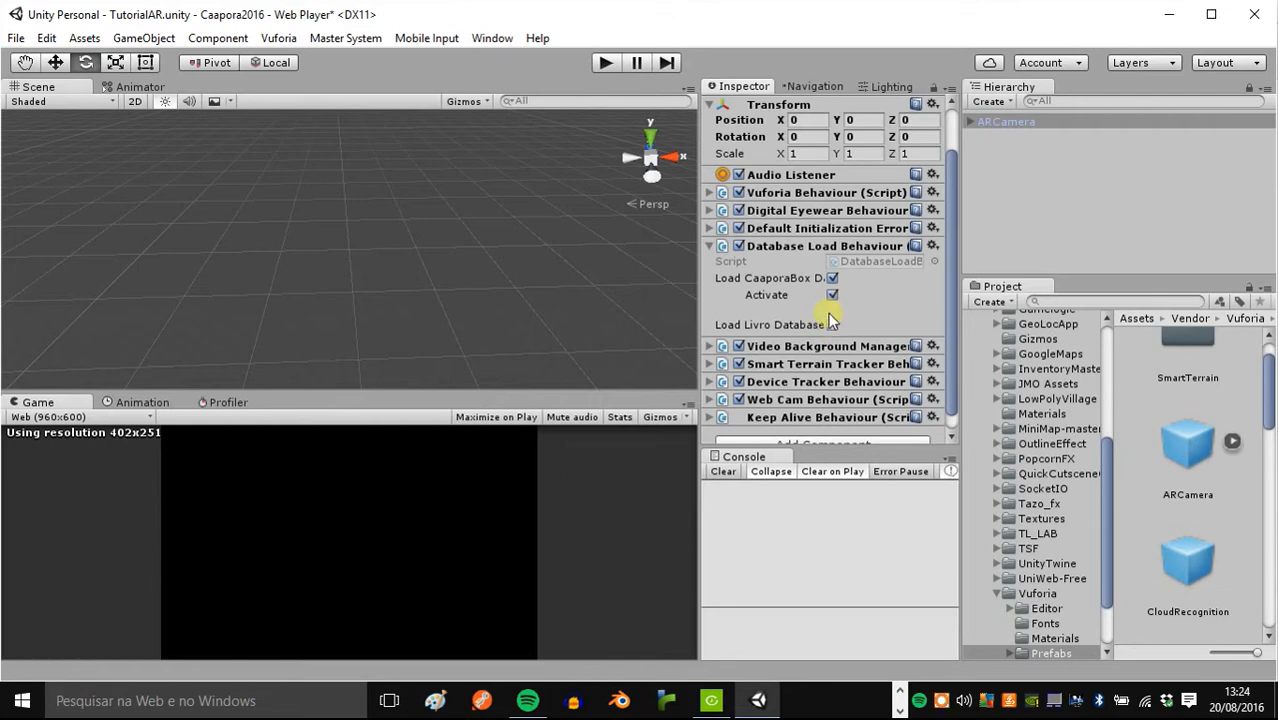
click(390, 700)
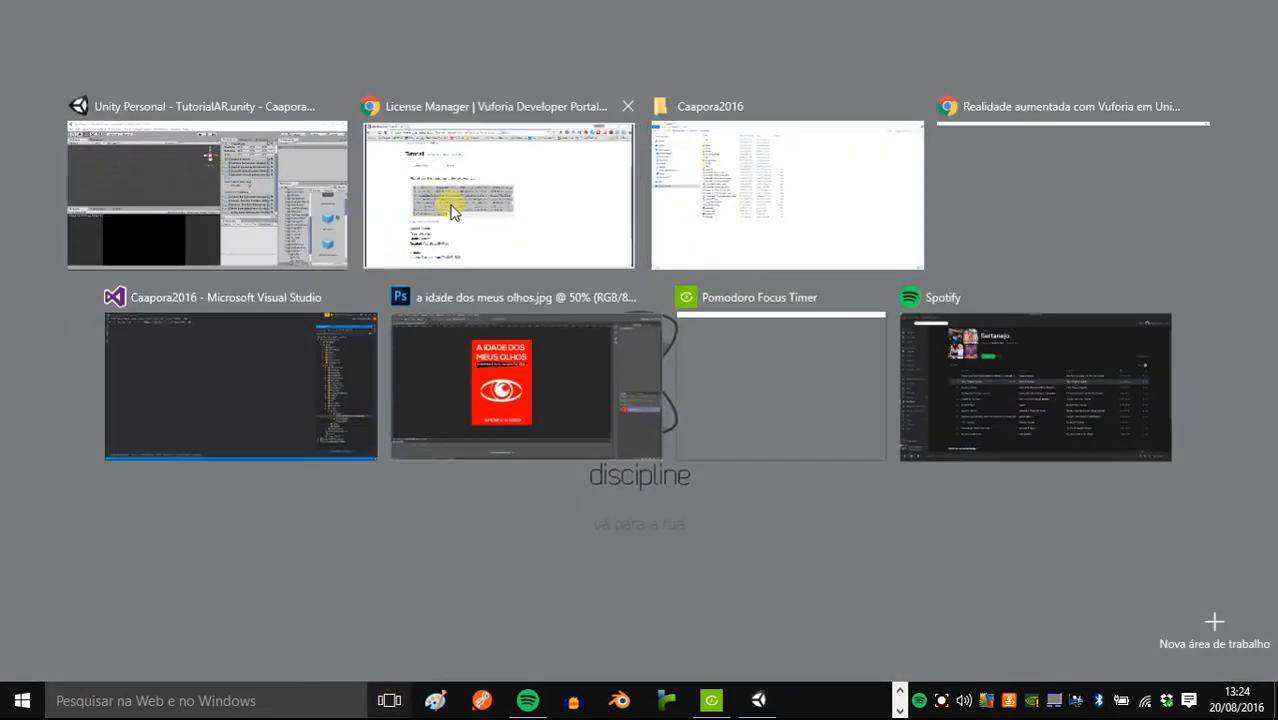
click(450, 210)
scroll(567, 228, down, 1)
scroll(603, 305, up, 3)
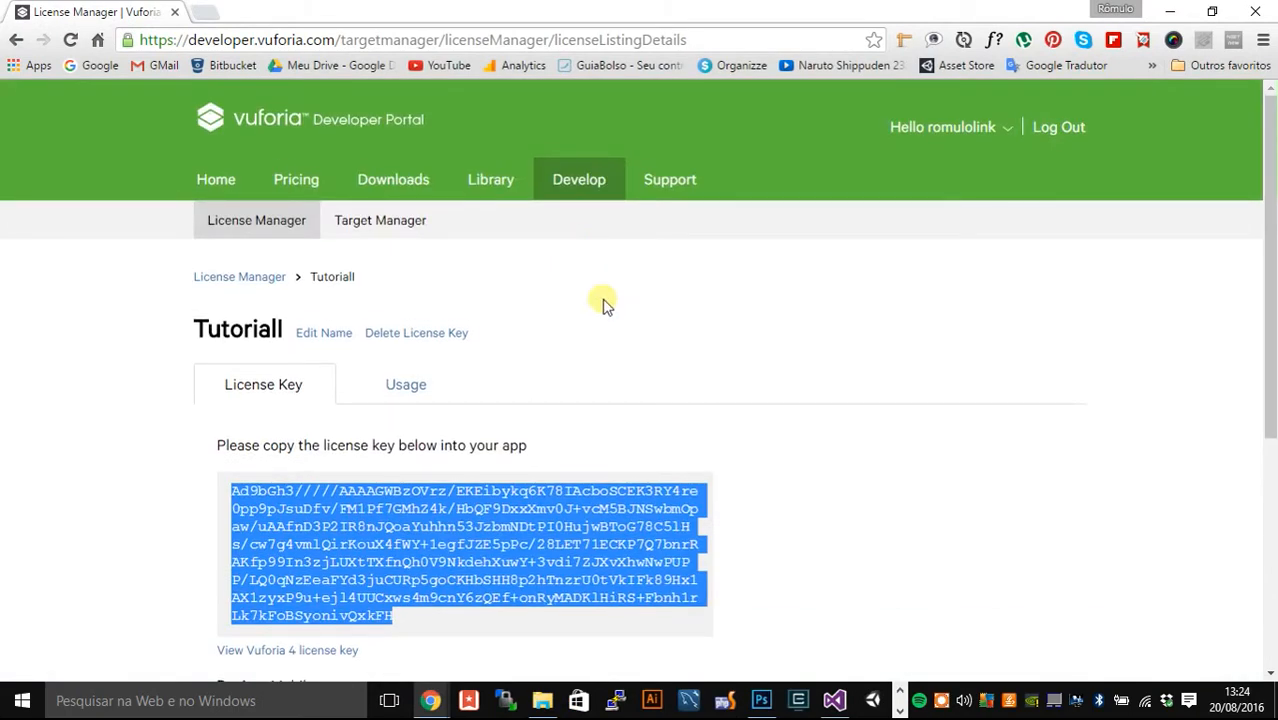
click(389, 222)
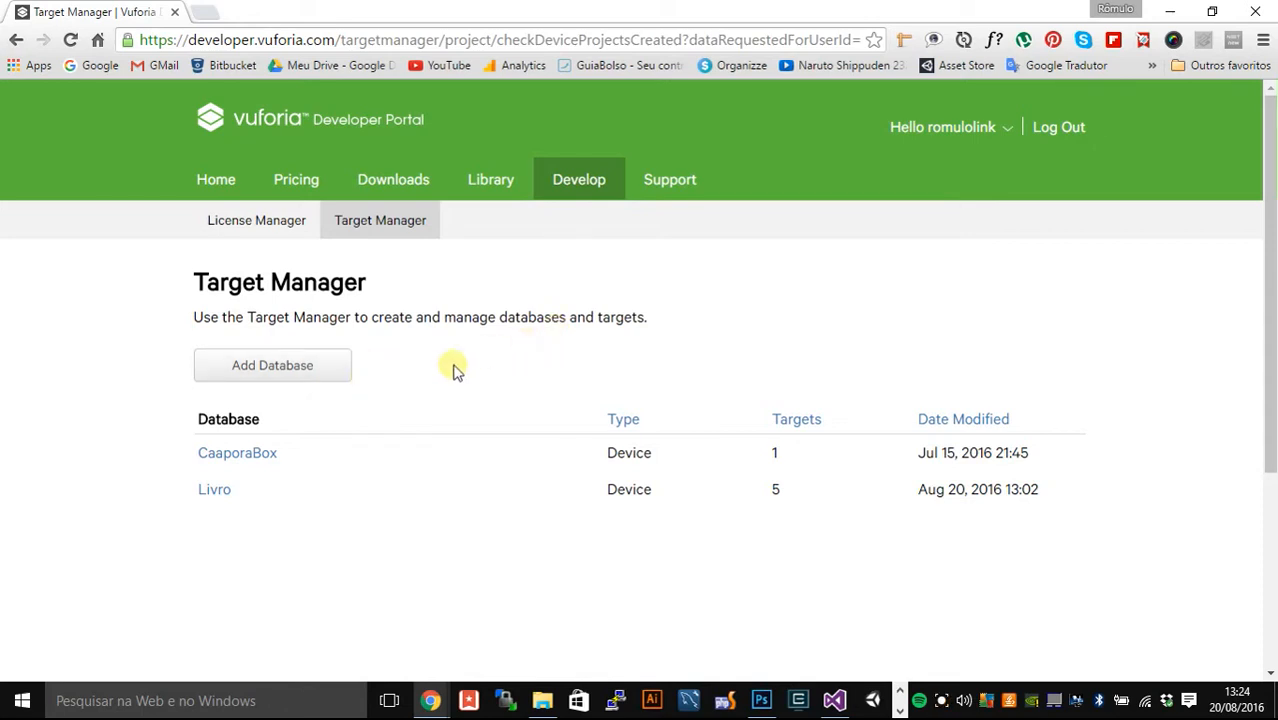
Step: Create a Device database named Tutorial in the Target Manager and open its target list
click(322, 378)
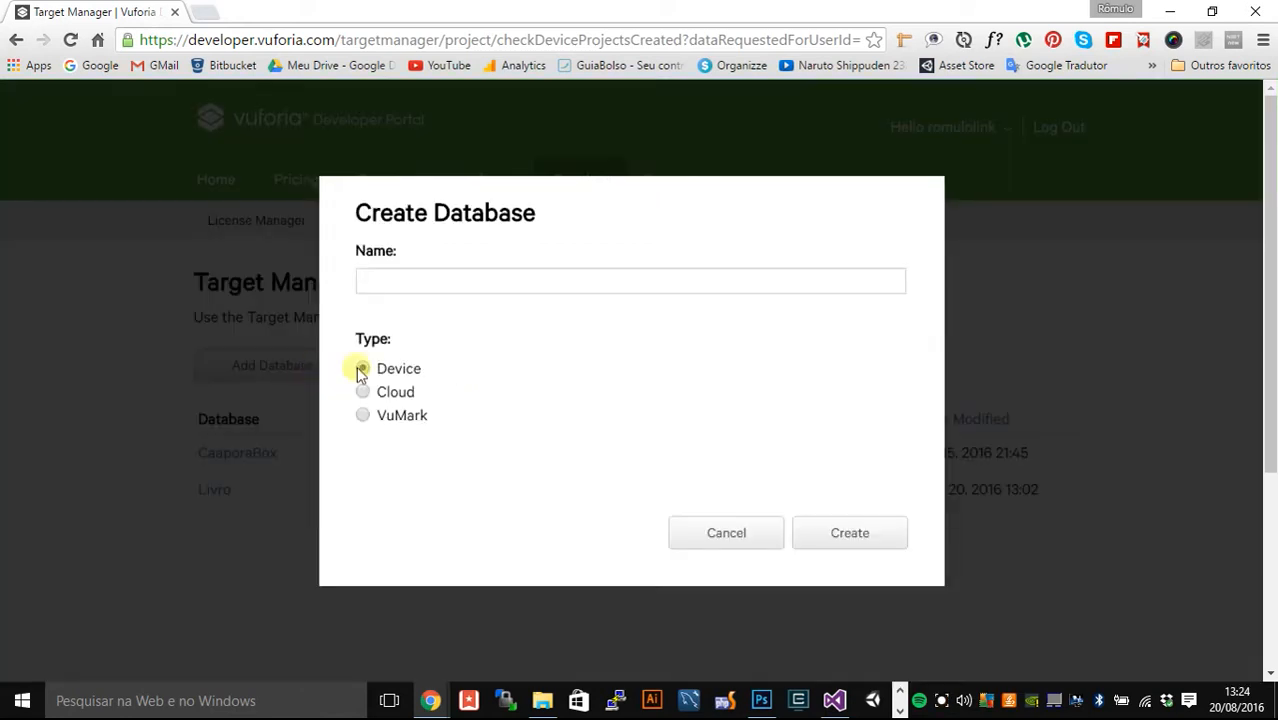
click(457, 290)
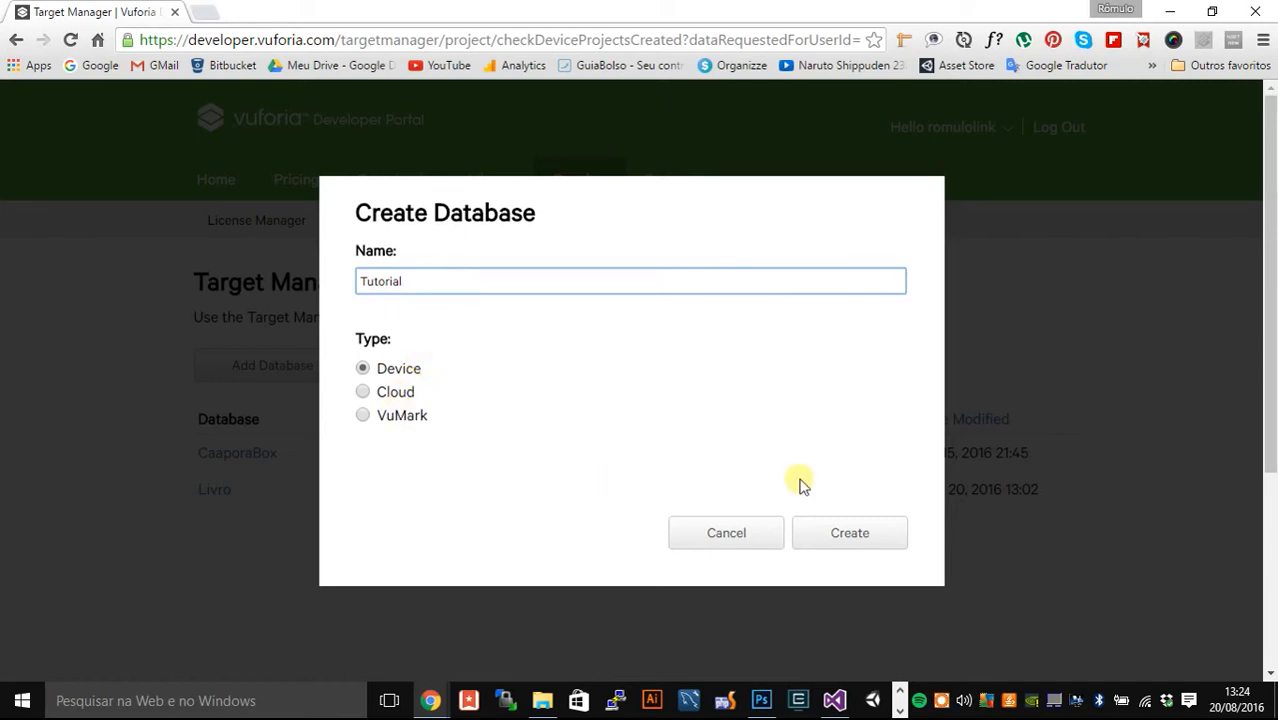
click(880, 535)
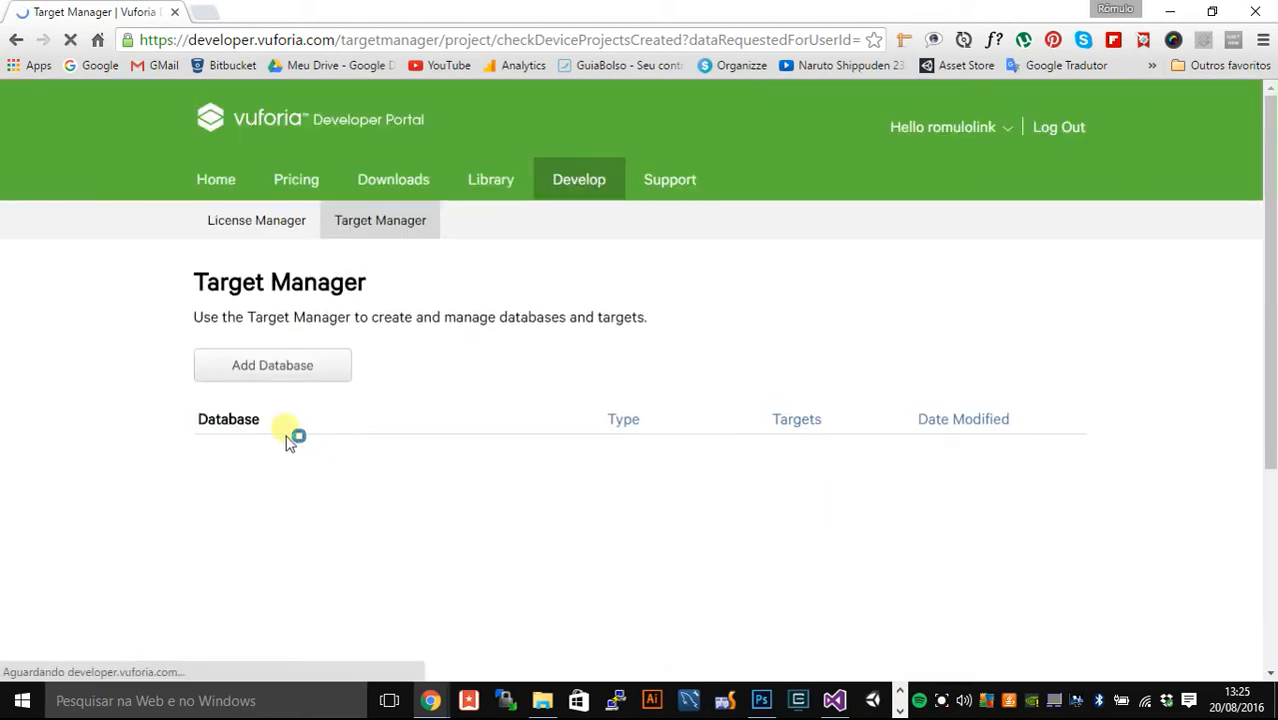
scroll(197, 395, down, 3)
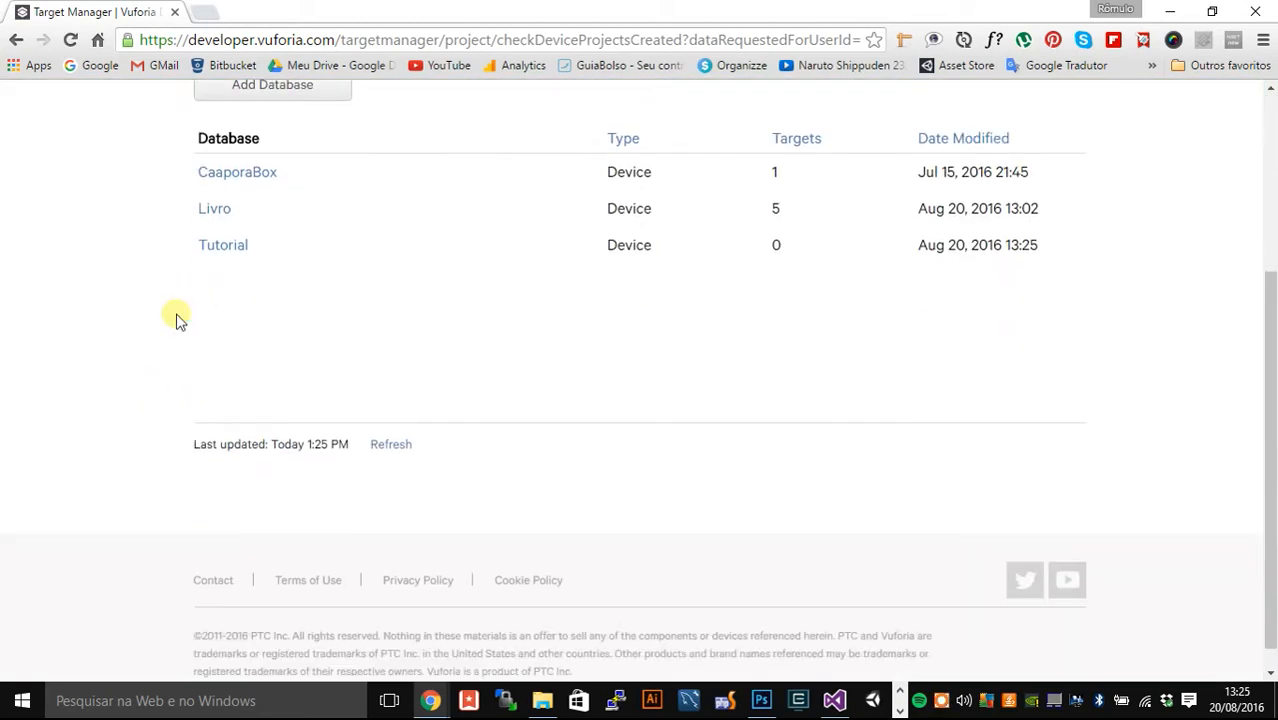
click(224, 246)
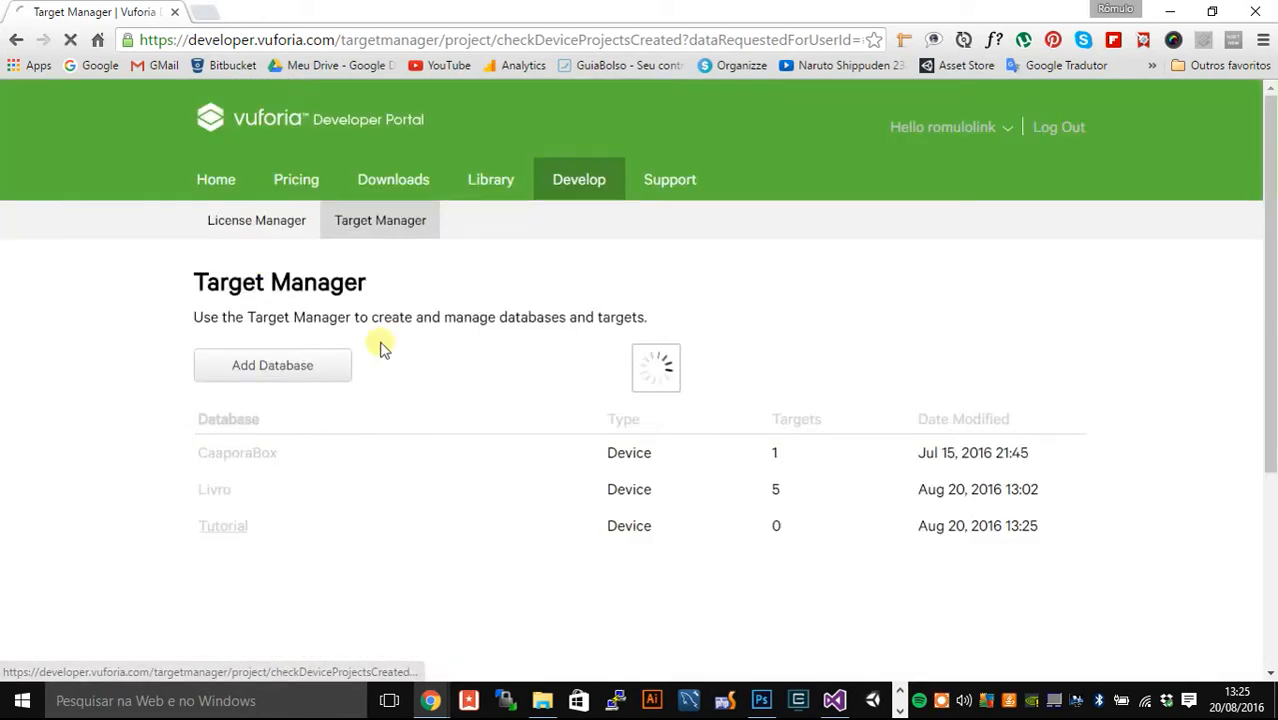
scroll(140, 350, down, 2)
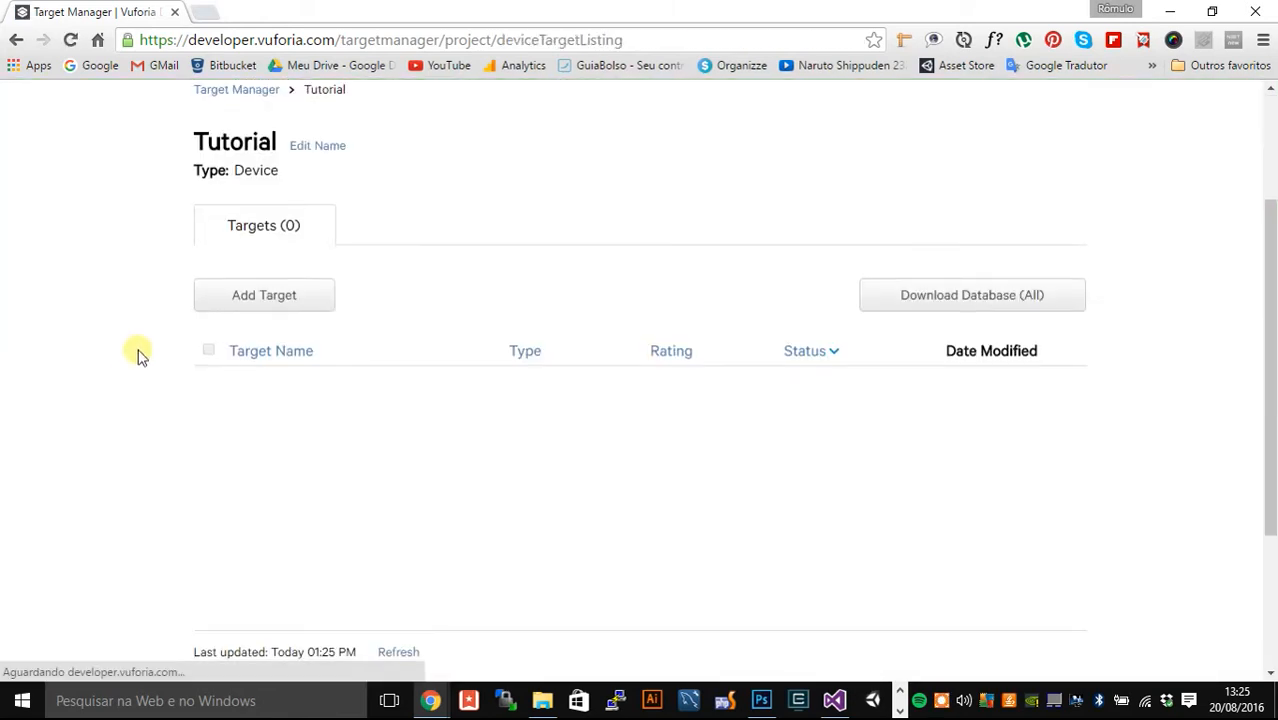
click(302, 304)
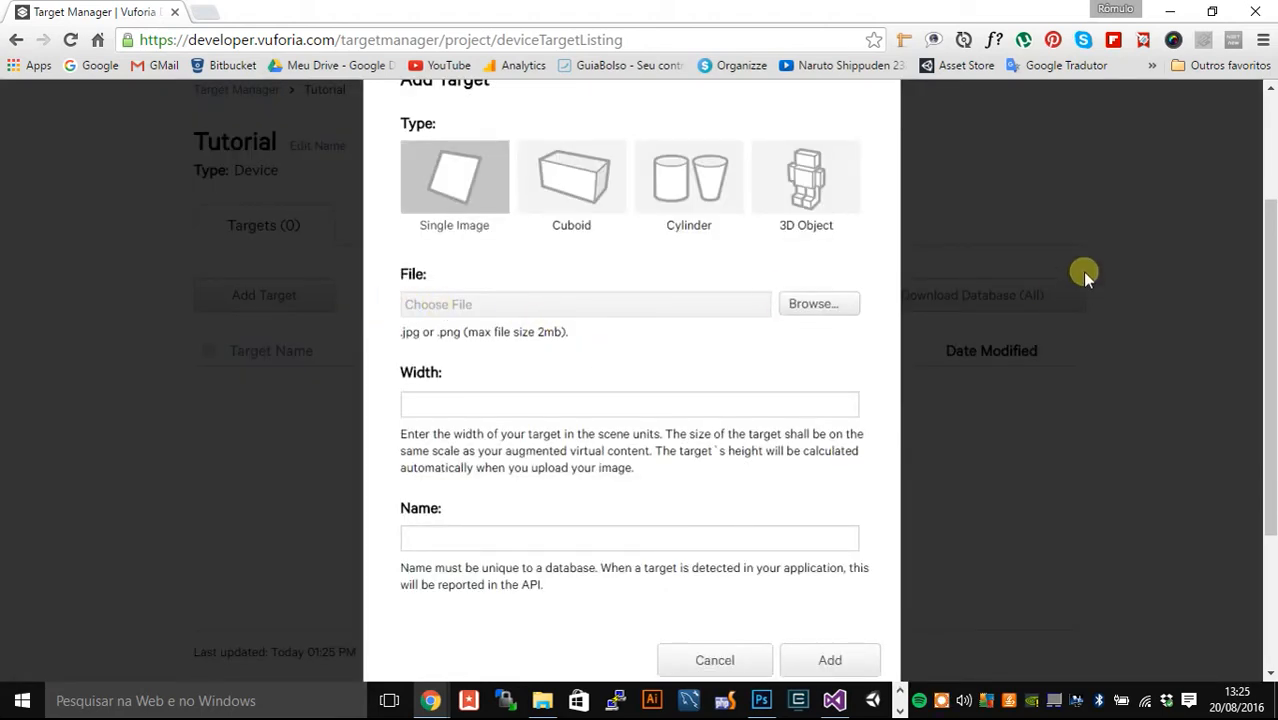
click(714, 662)
Step: Search Google Images for "a ideade dos olhos" in a separate page, view the A Idade Dos Meus Olhos book cover, and close the page
click(206, 13)
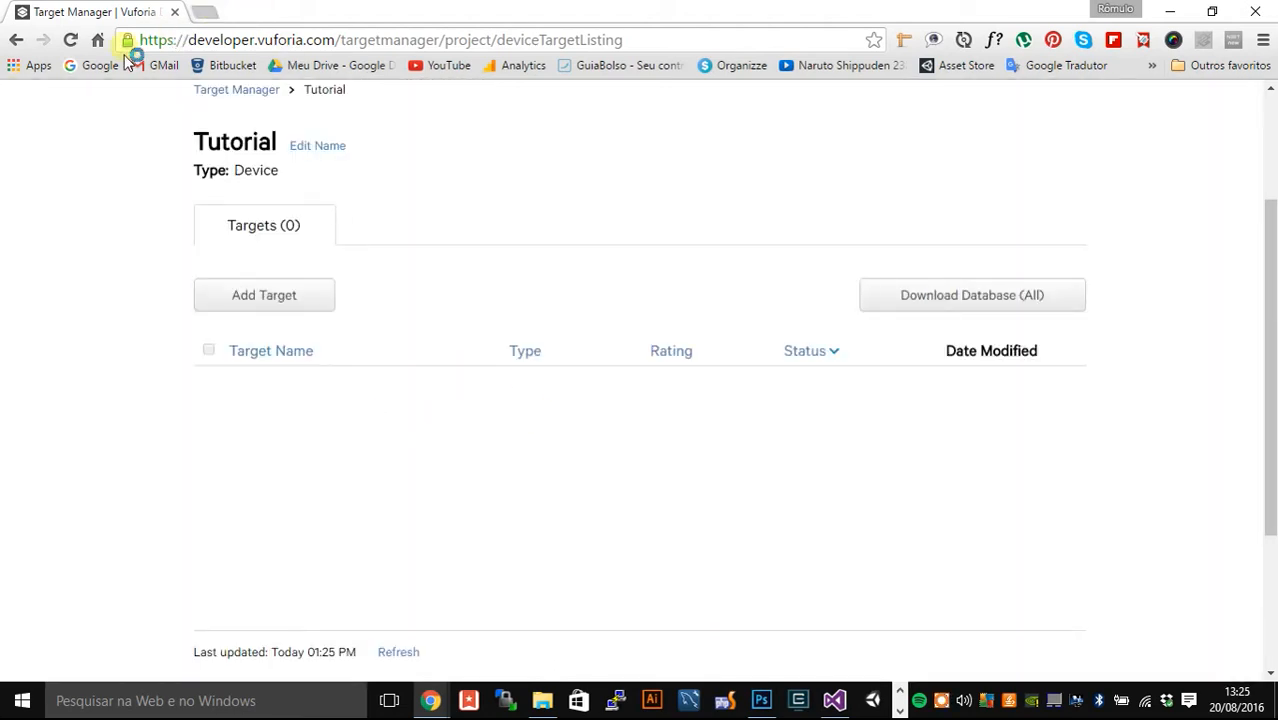
click(103, 69)
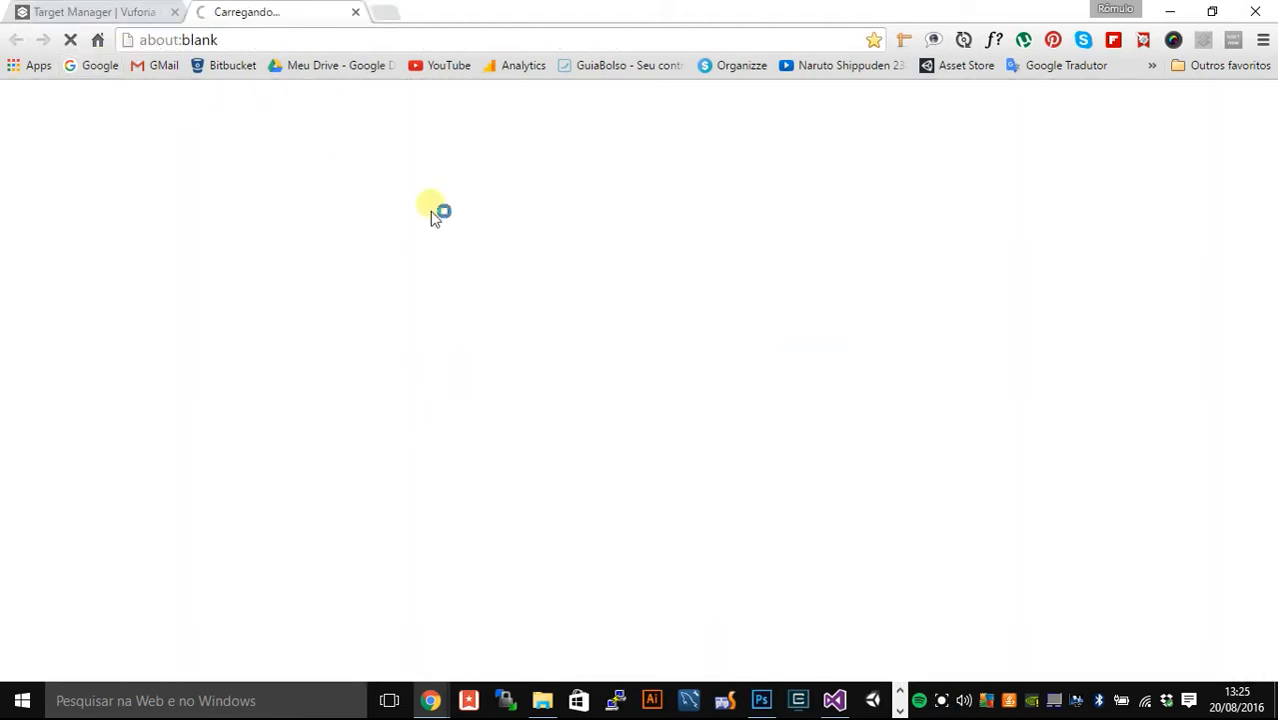
click(1084, 108)
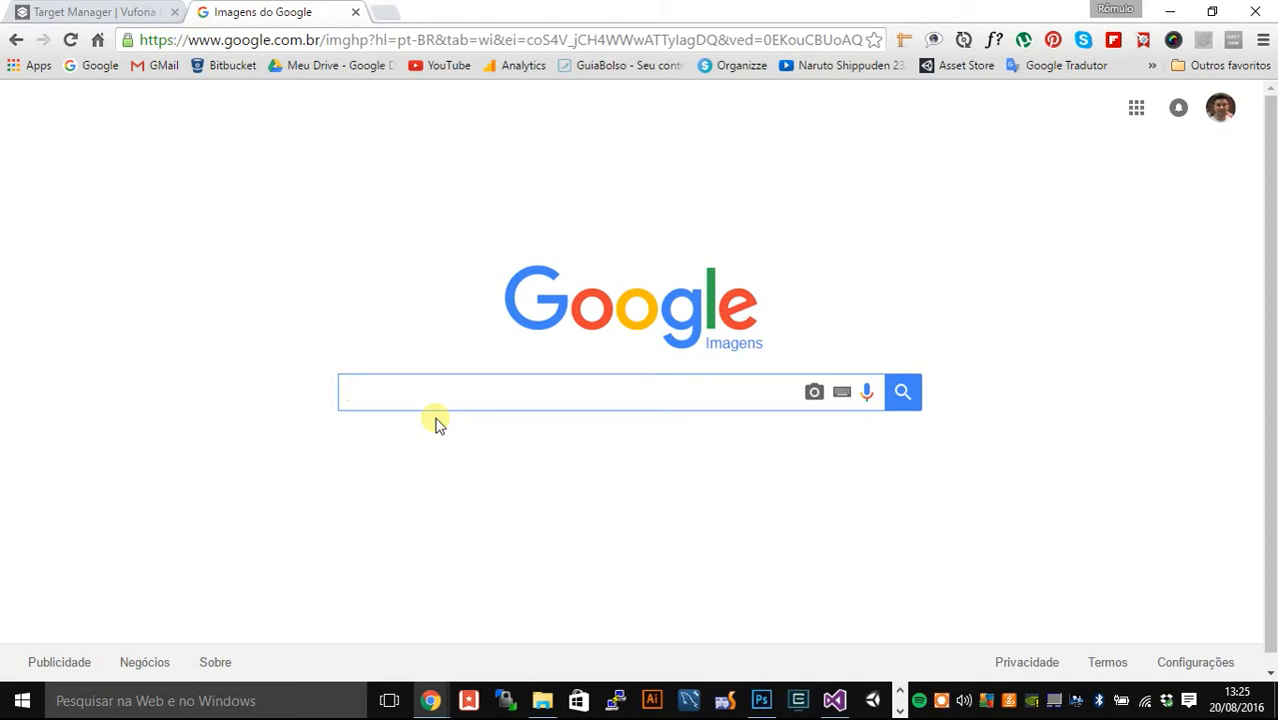
text(a idea)
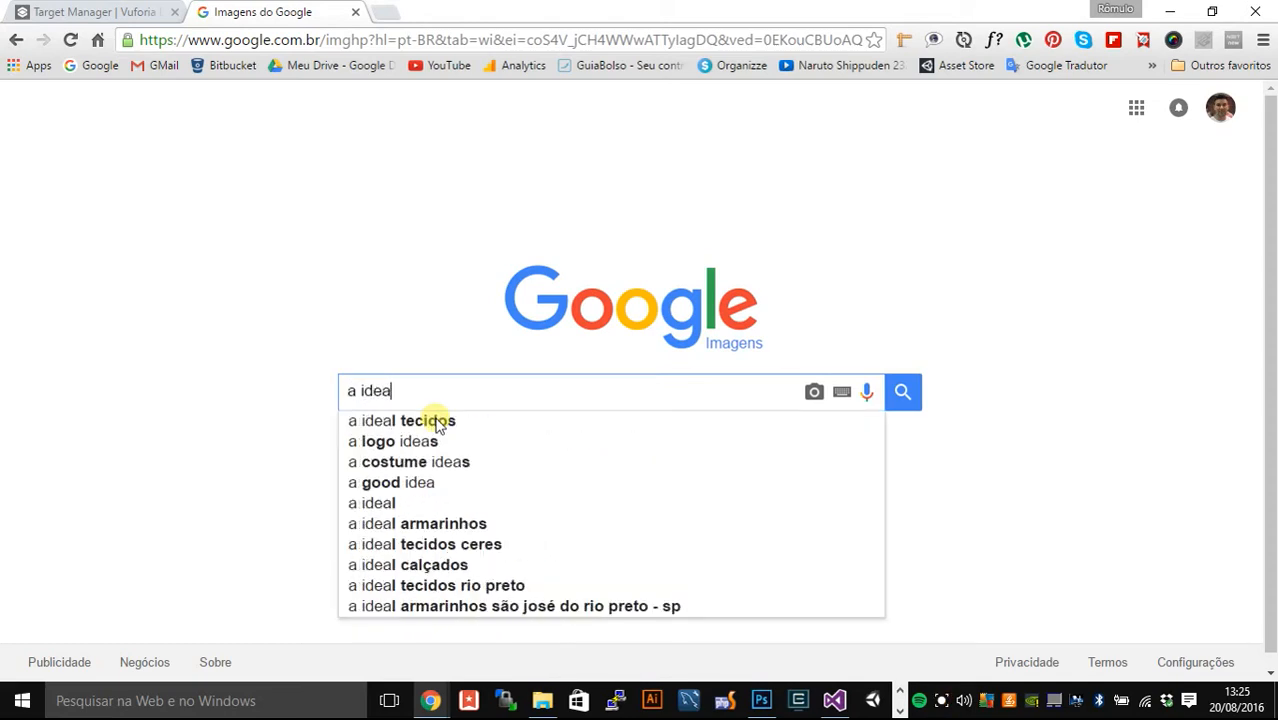
text(de dos olhos)
key(Return)
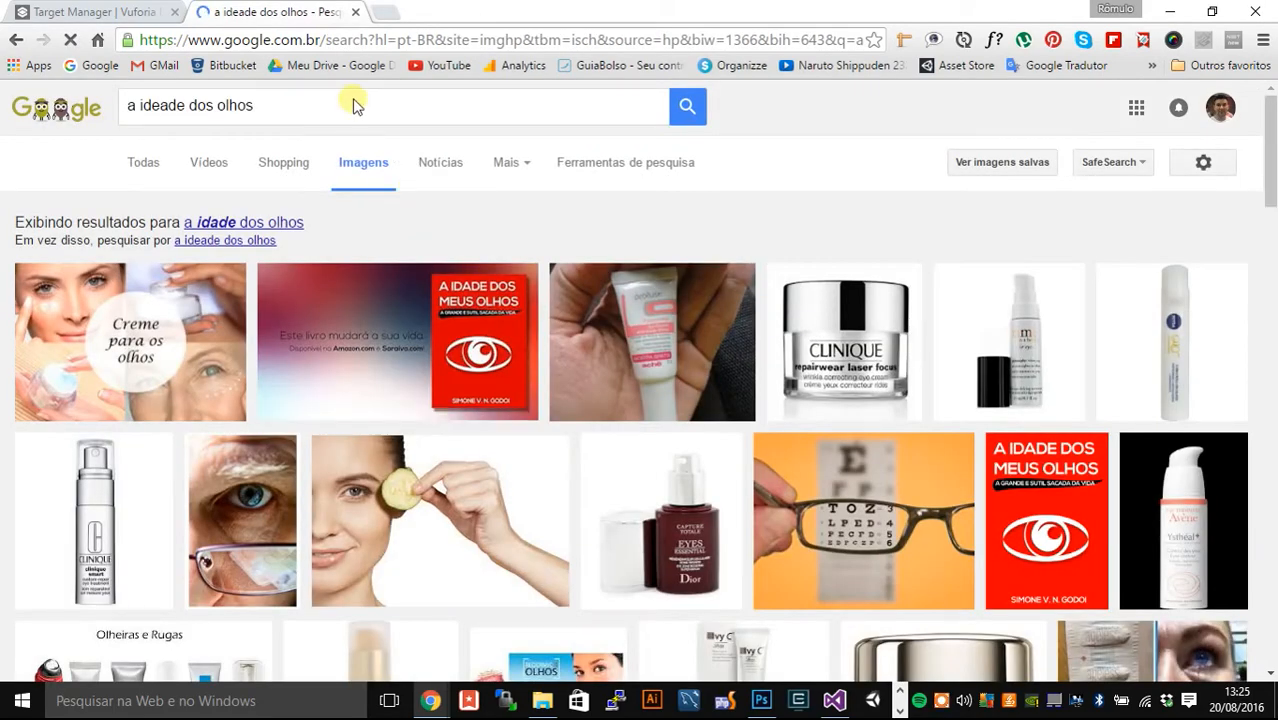
click(1033, 485)
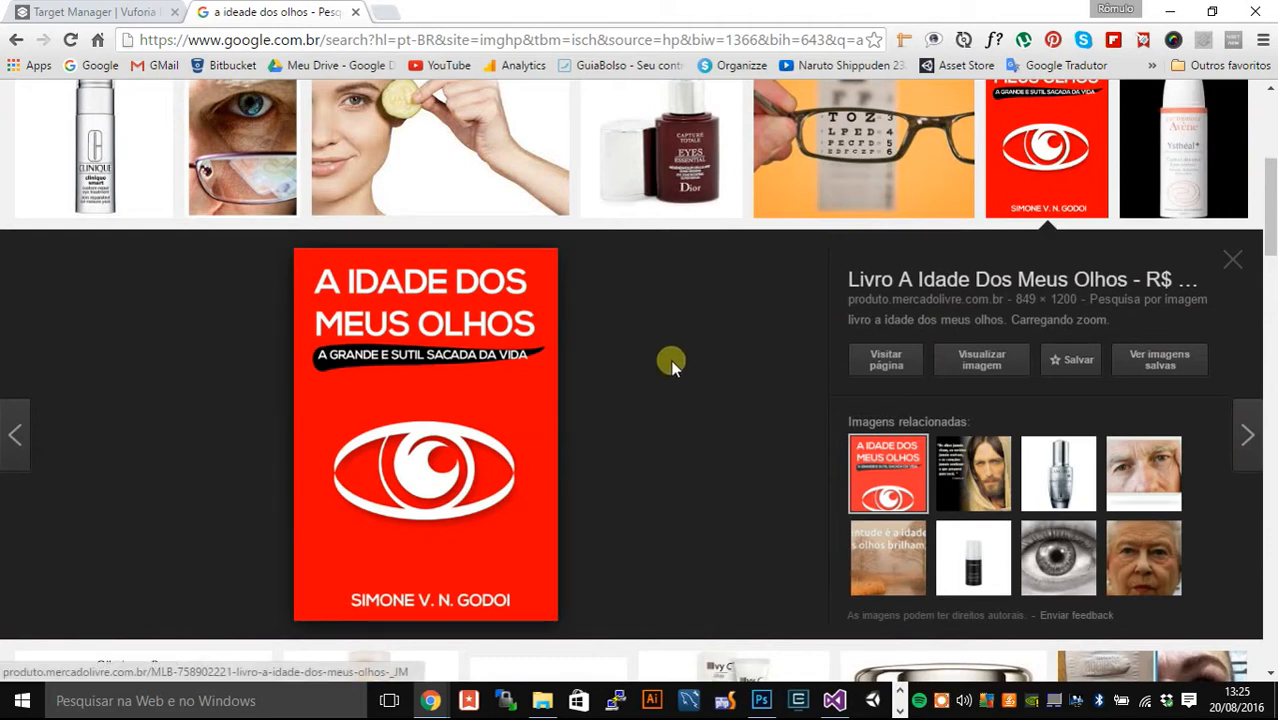
click(356, 12)
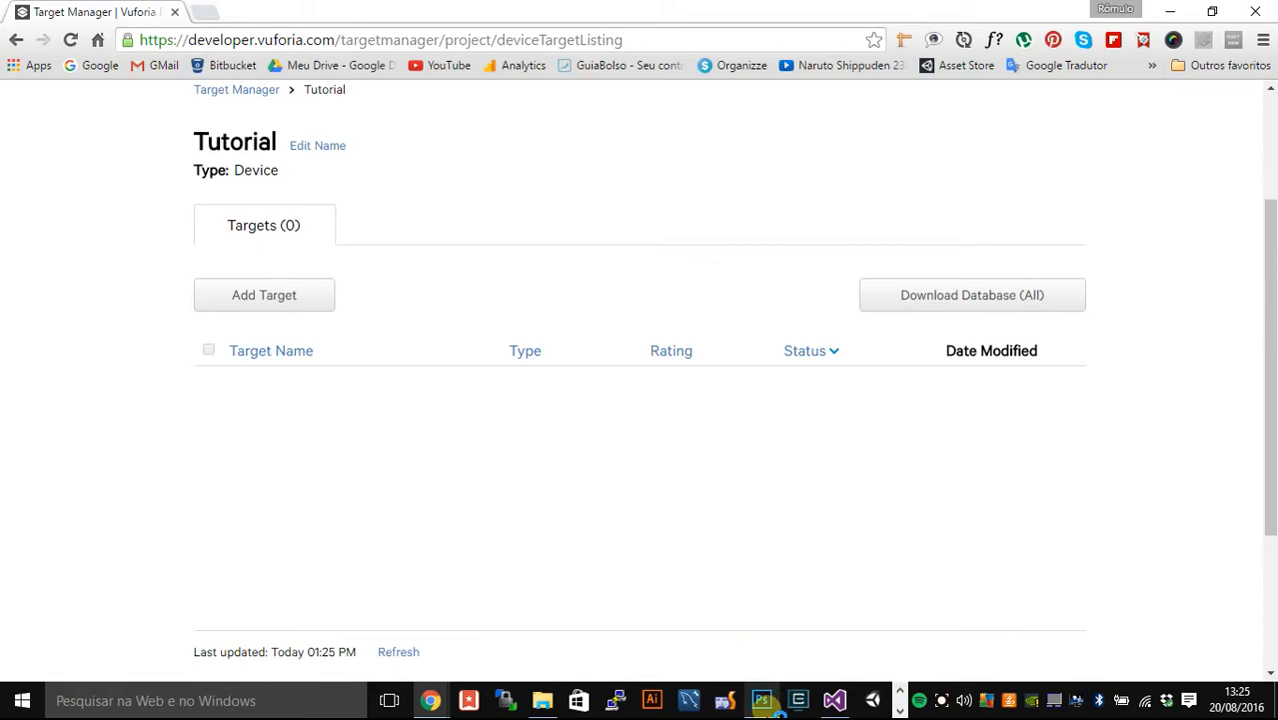
Step: Switch to Photoshop, examine the cover crops with the book title and the eye drawing, and return to Chrome
click(762, 700)
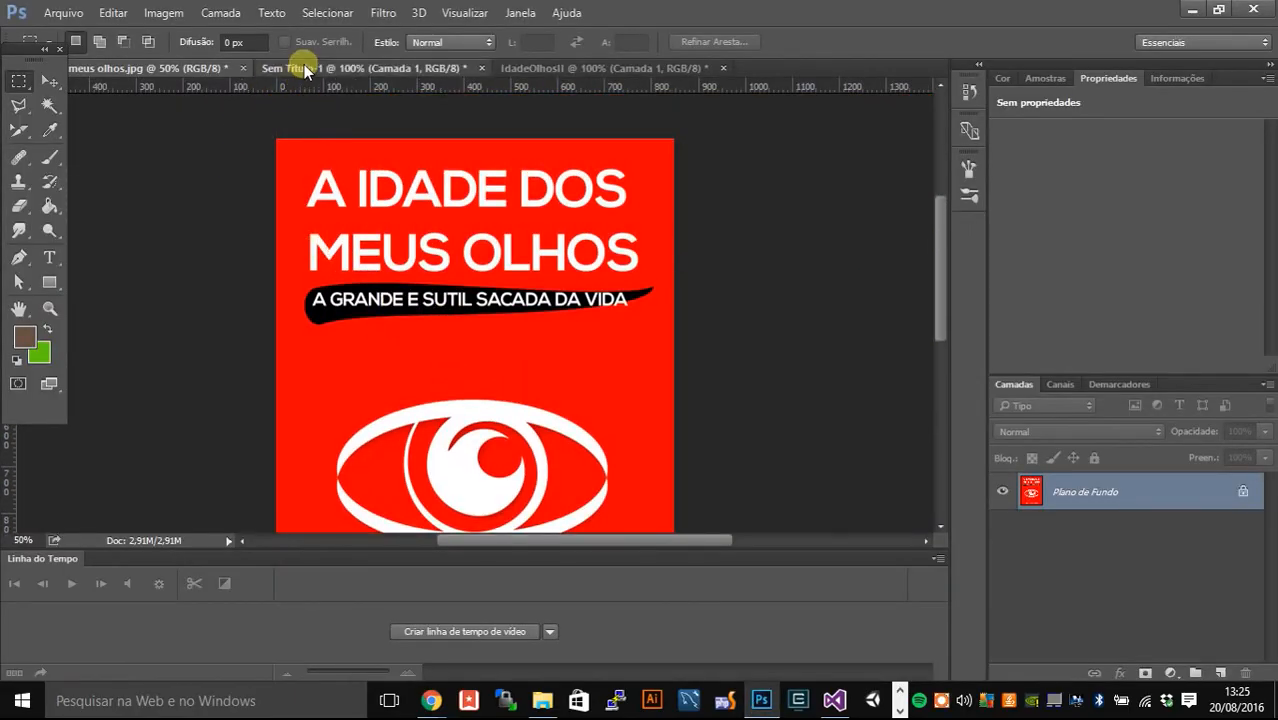
click(304, 66)
scroll(620, 150, down, 3)
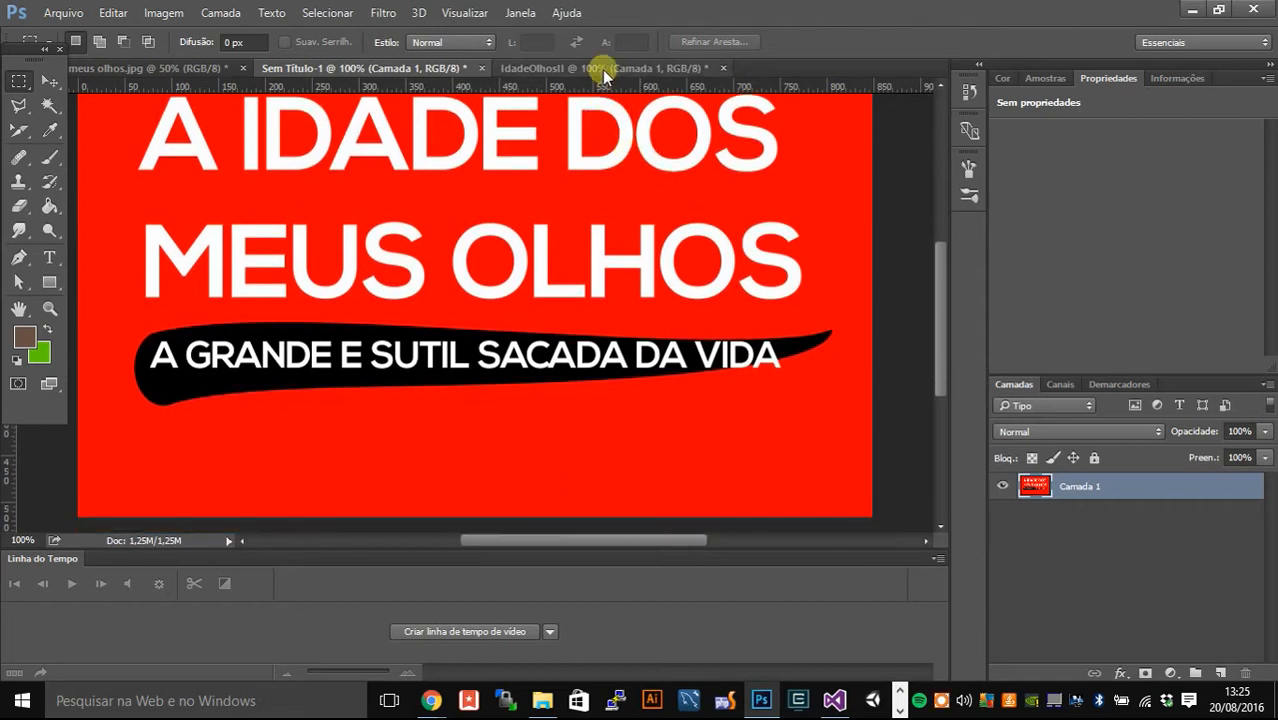
scroll(645, 117, down, 5)
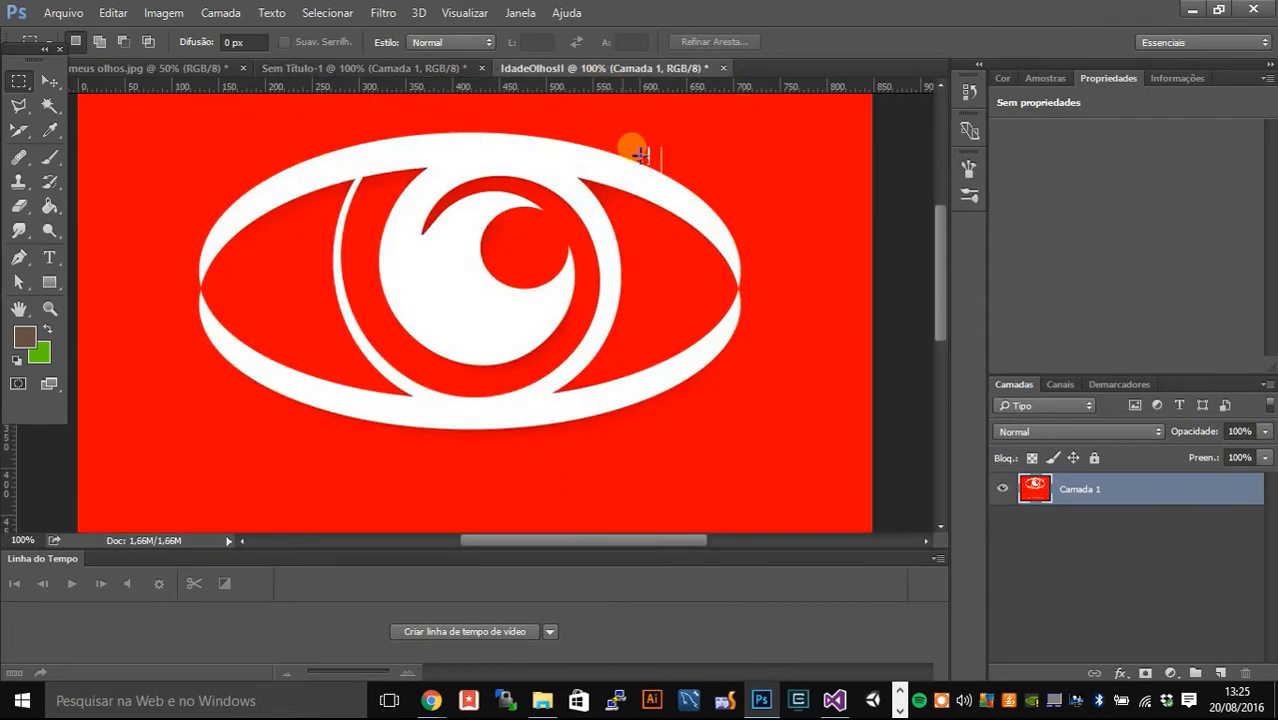
click(1191, 9)
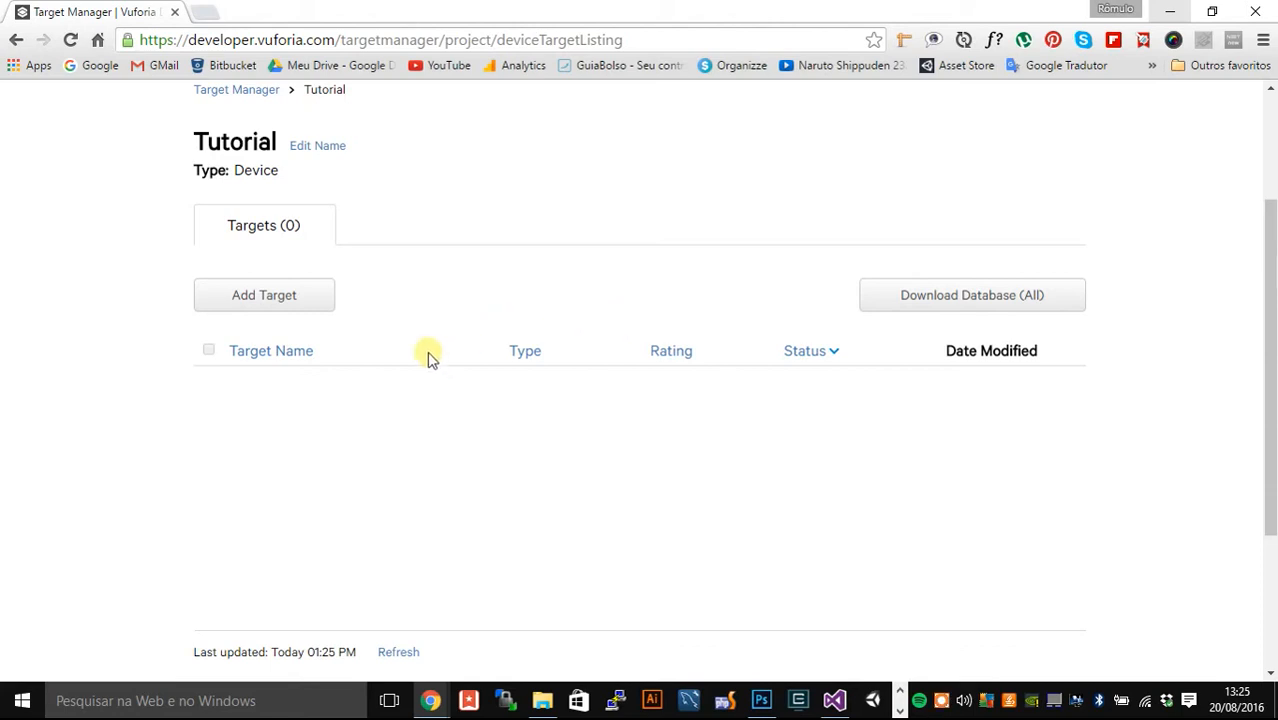
Step: Add a Single Image target to the Tutorial database from IdadeOlhosII.jpg with a width of 500
click(300, 305)
click(829, 311)
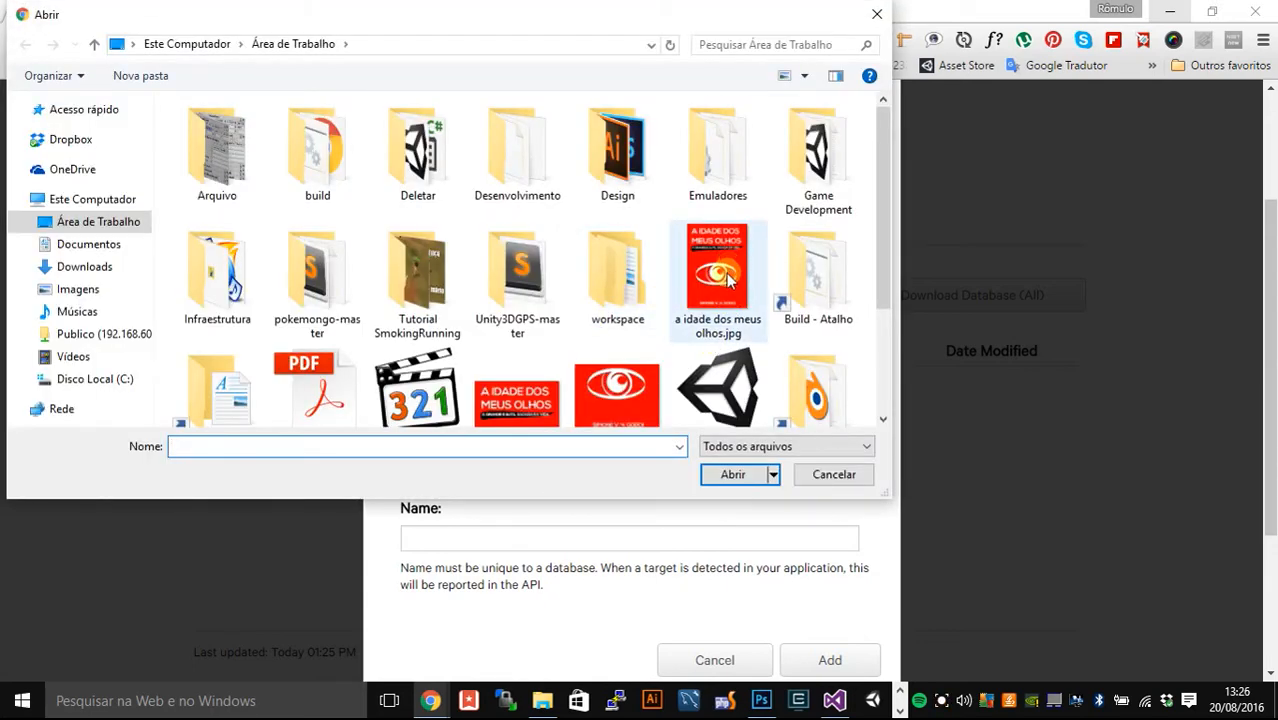
scroll(715, 270, down, 3)
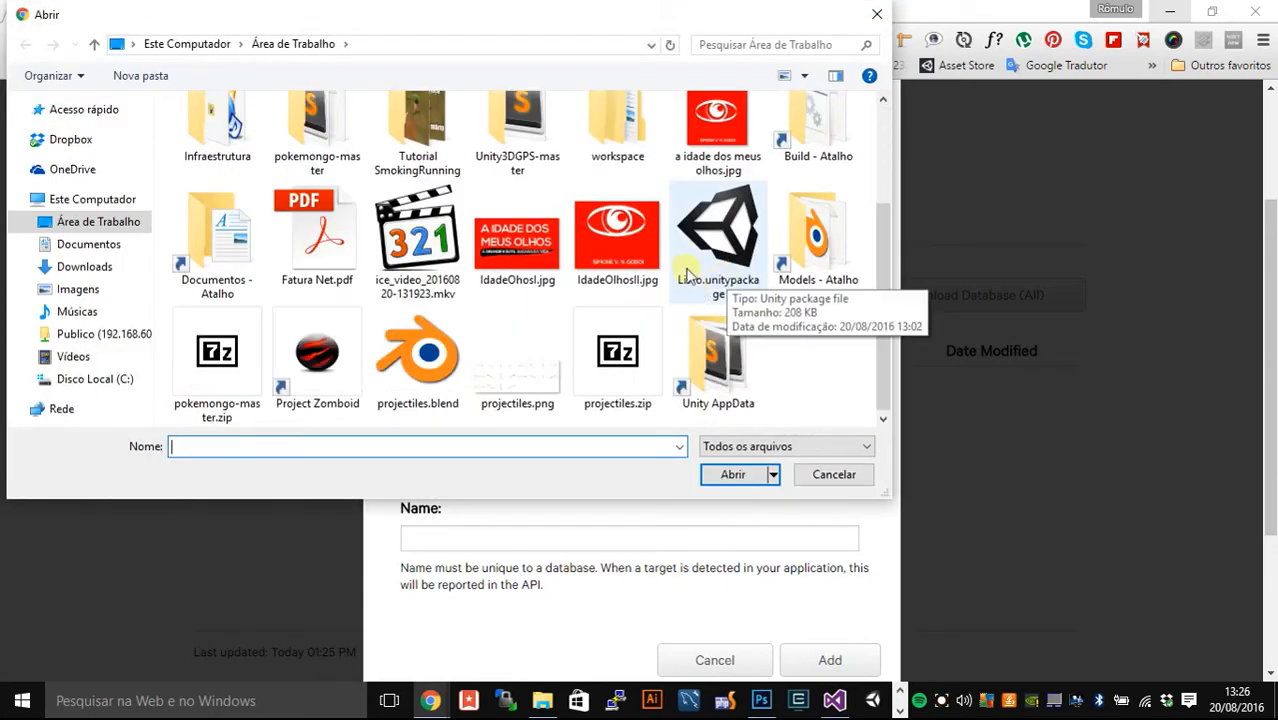
double_click(628, 243)
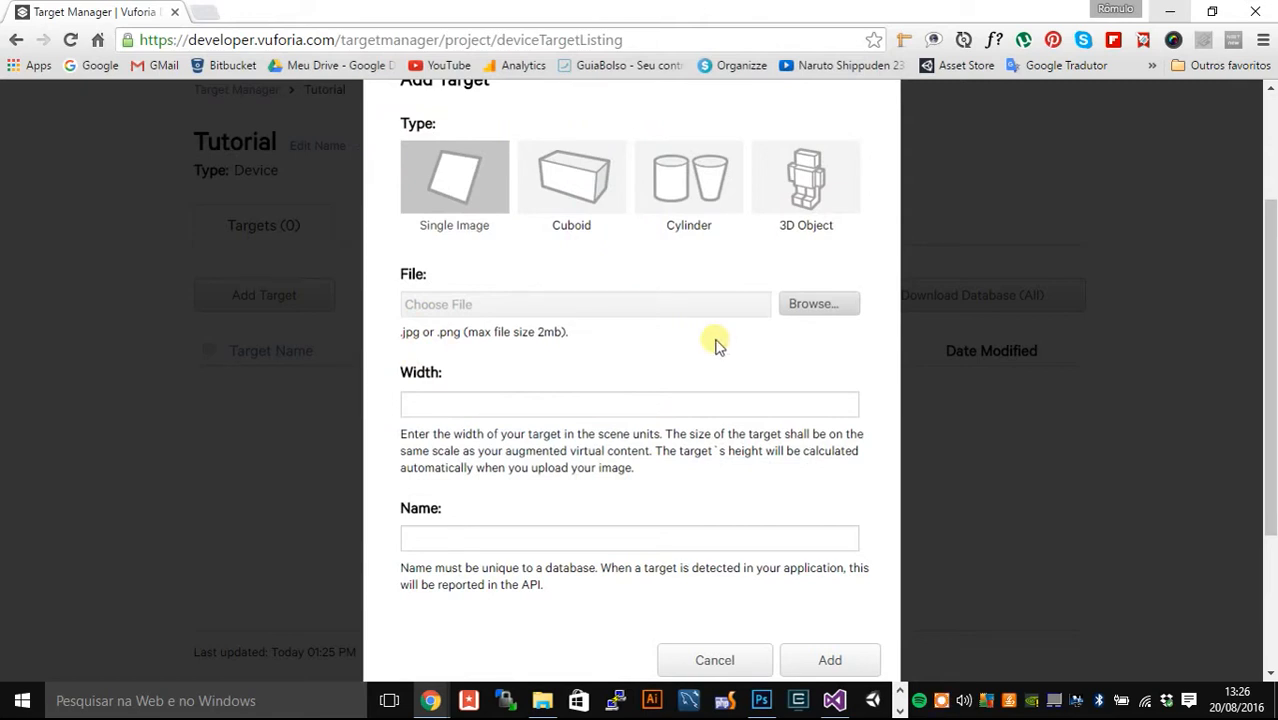
click(664, 405)
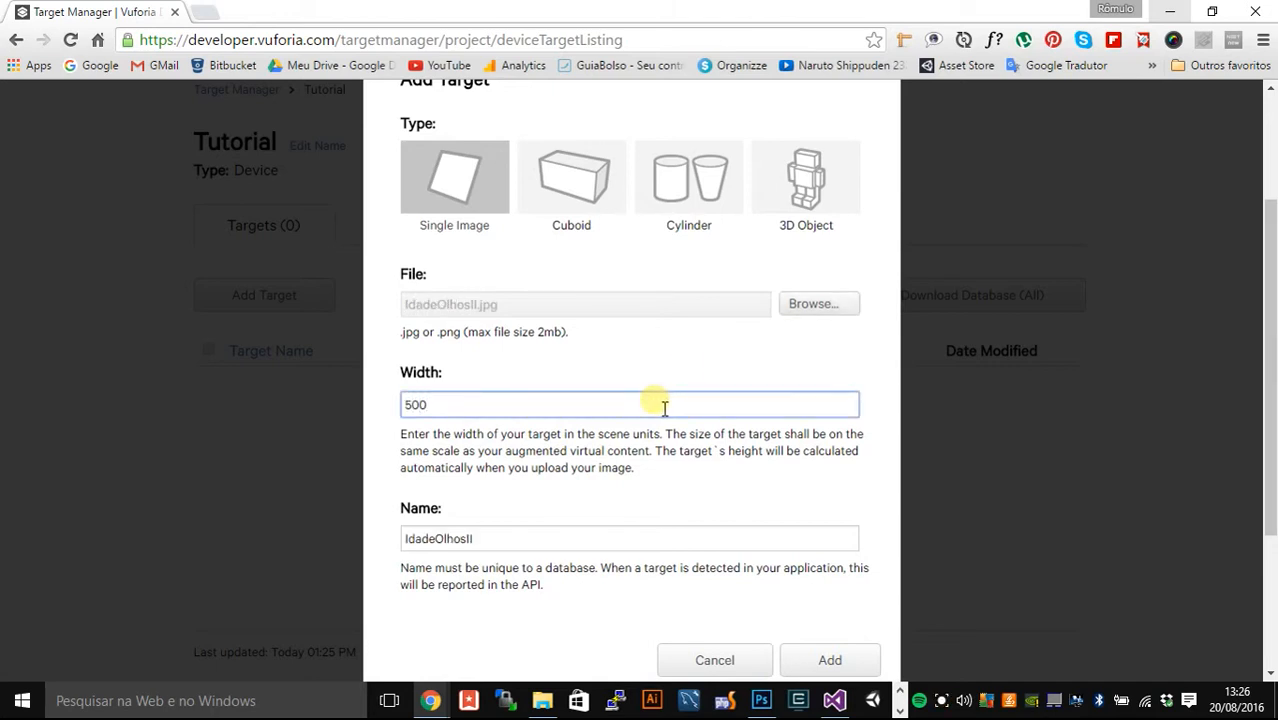
text(500)
scroll(664, 405, down, 2)
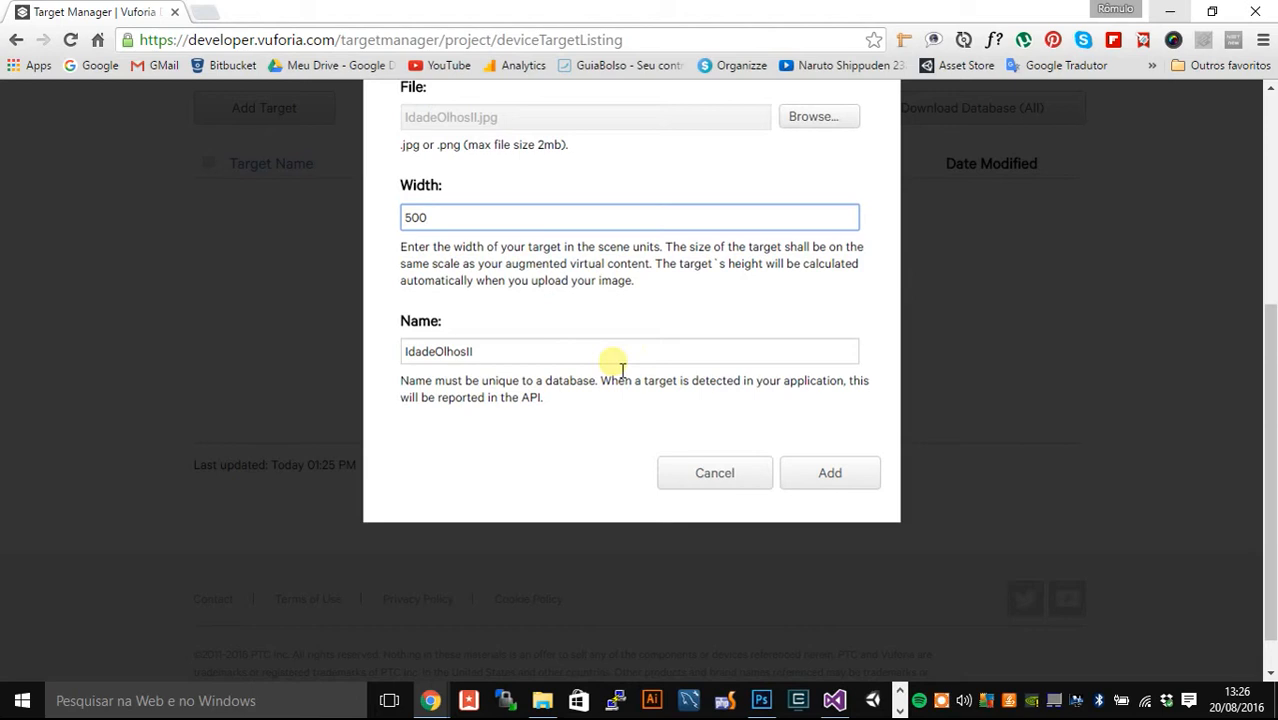
click(853, 474)
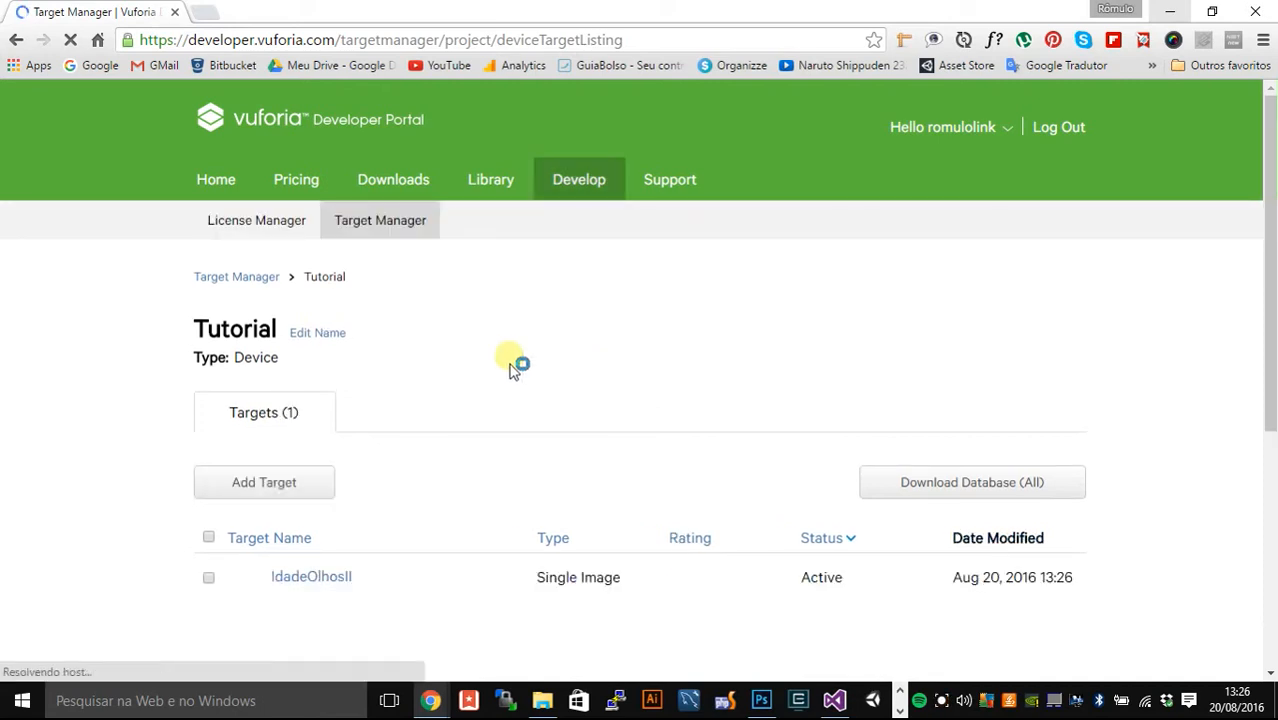
Step: Download the database with the IdadeOlhosII target for the Unity Editor, saving it as Tutorial.unitypackage on the desktop
scroll(408, 377, down, 3)
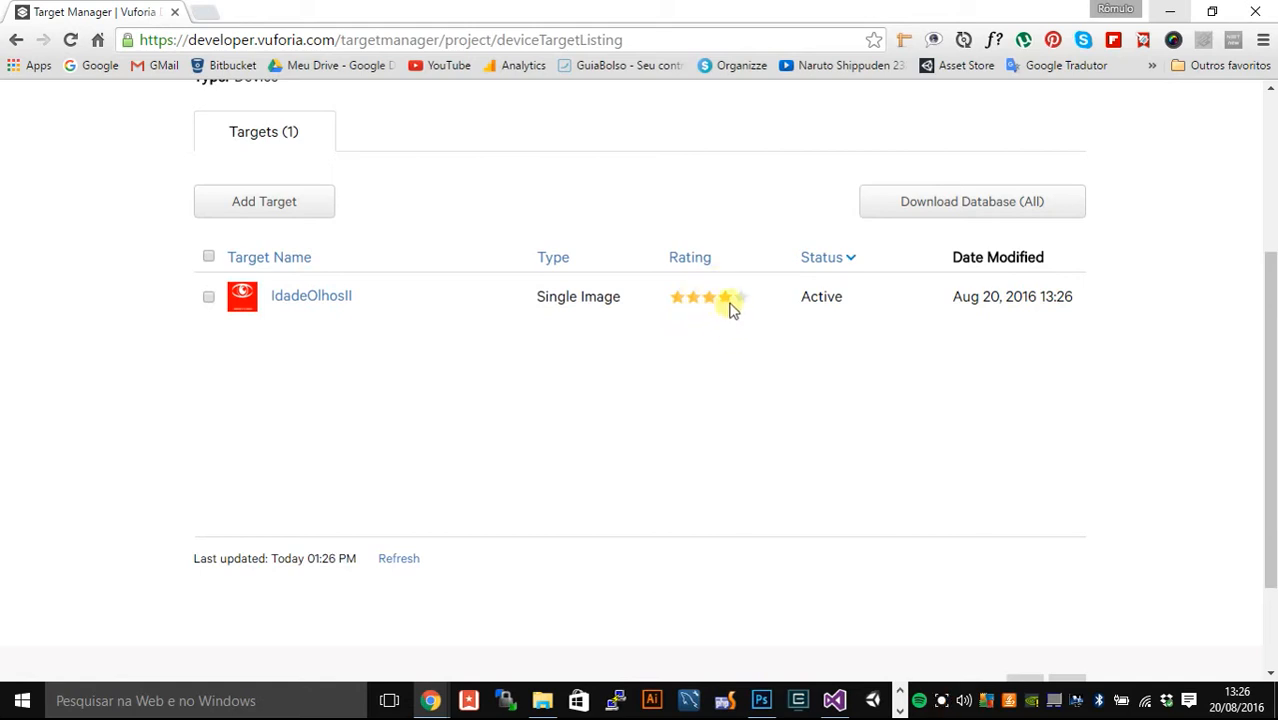
click(209, 298)
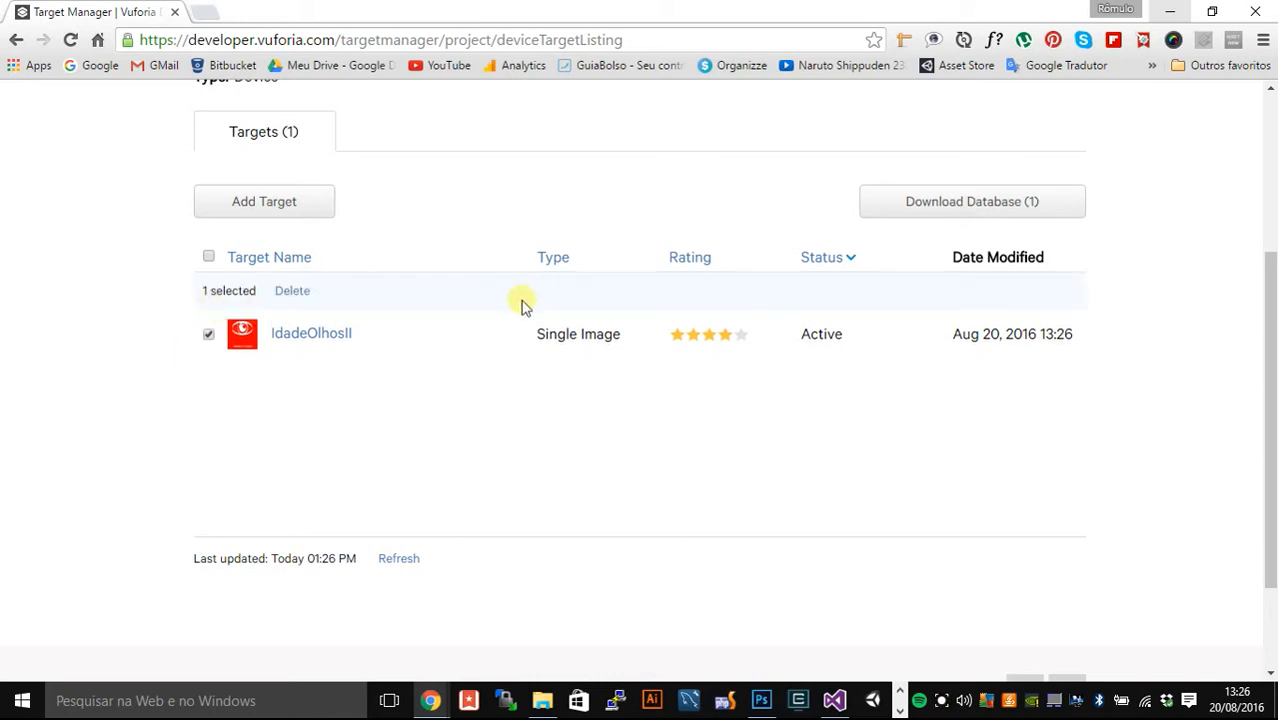
click(1002, 216)
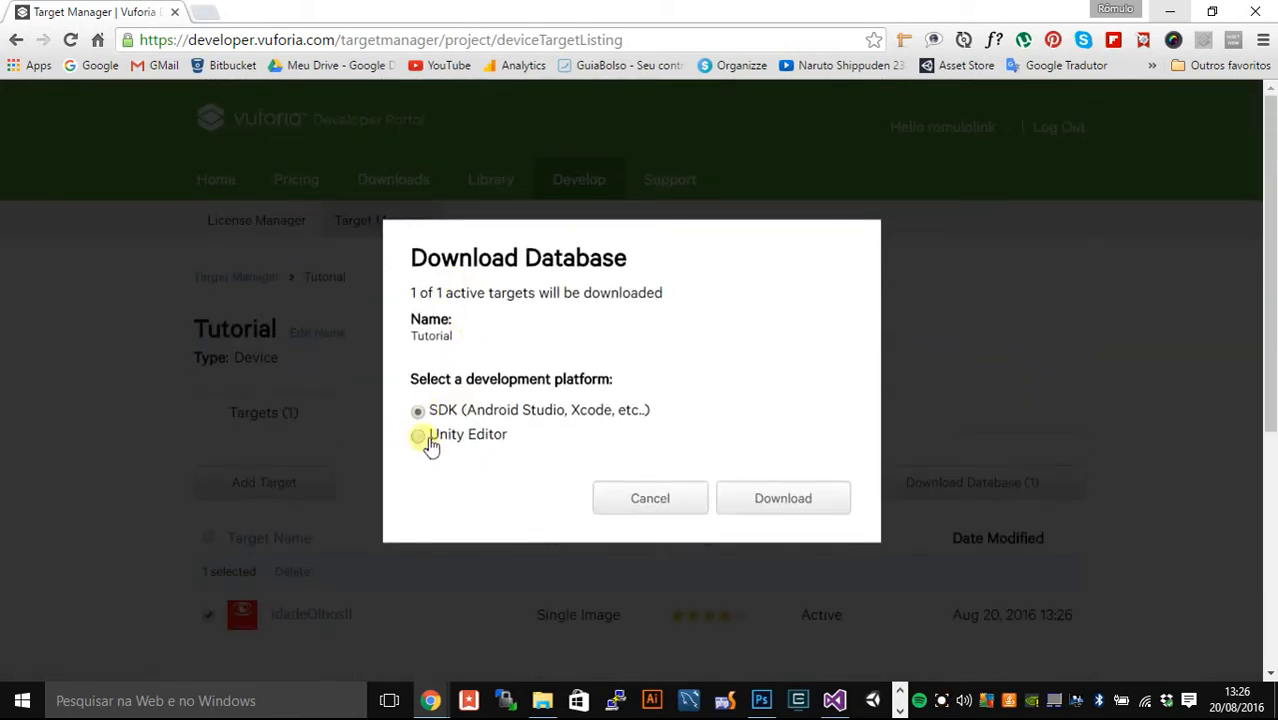
click(424, 438)
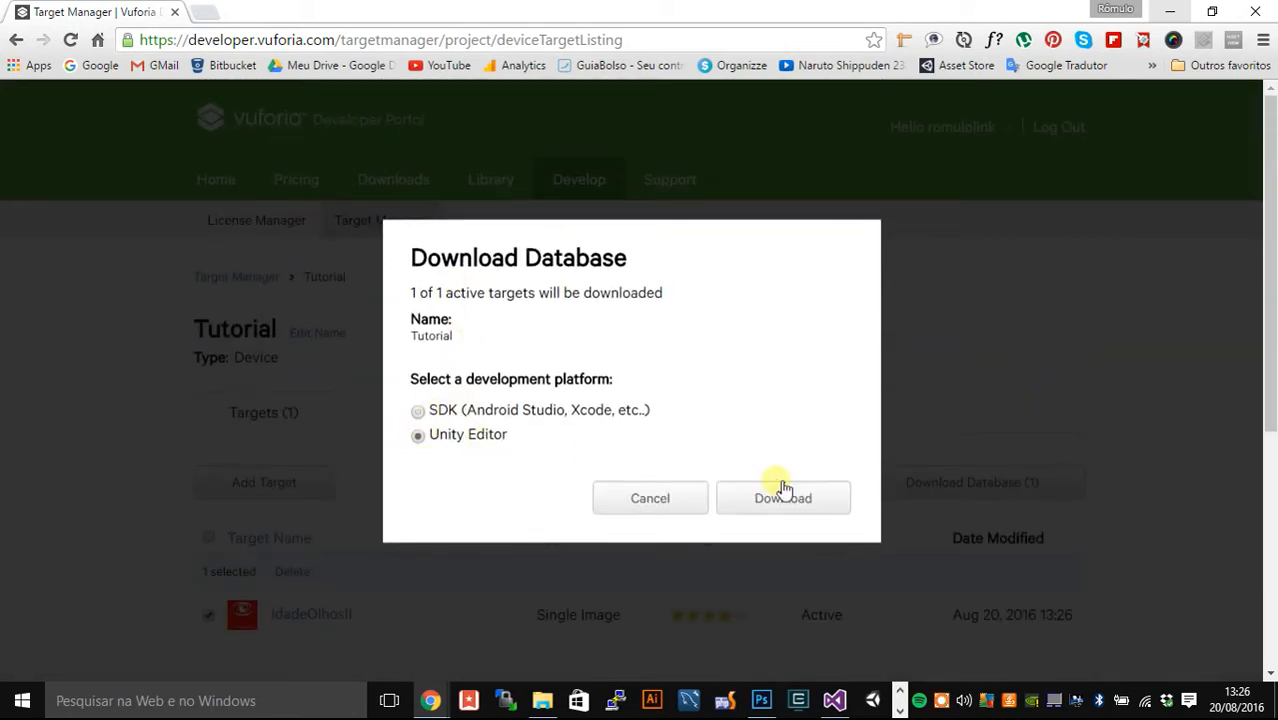
click(805, 500)
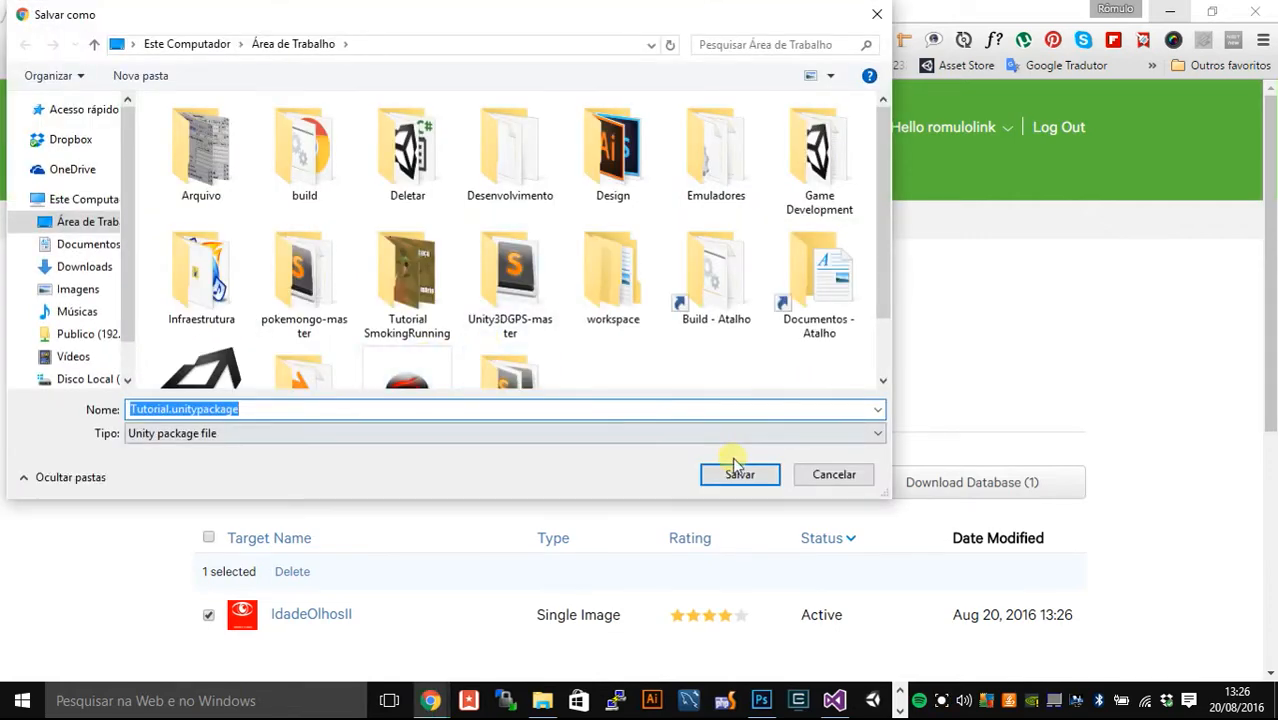
click(738, 474)
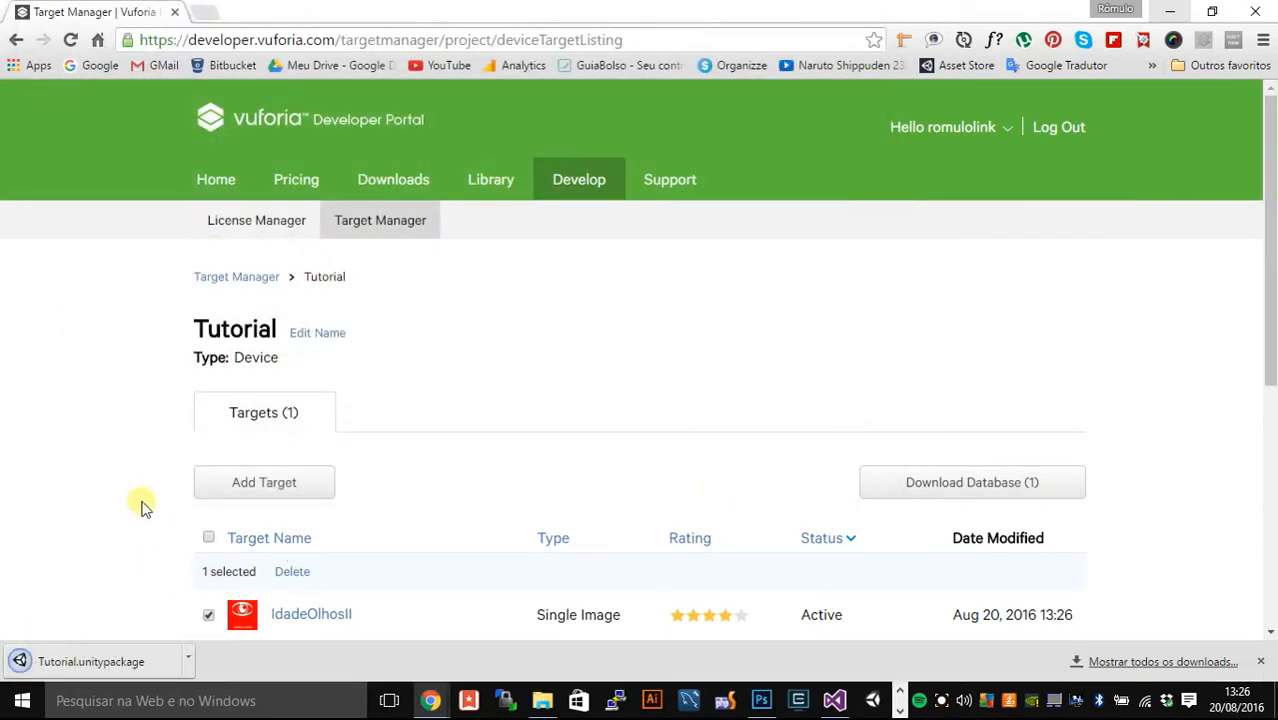
Step: Open the downloaded Tutorial.unitypackage and import all of its files into the Unity project
click(35, 661)
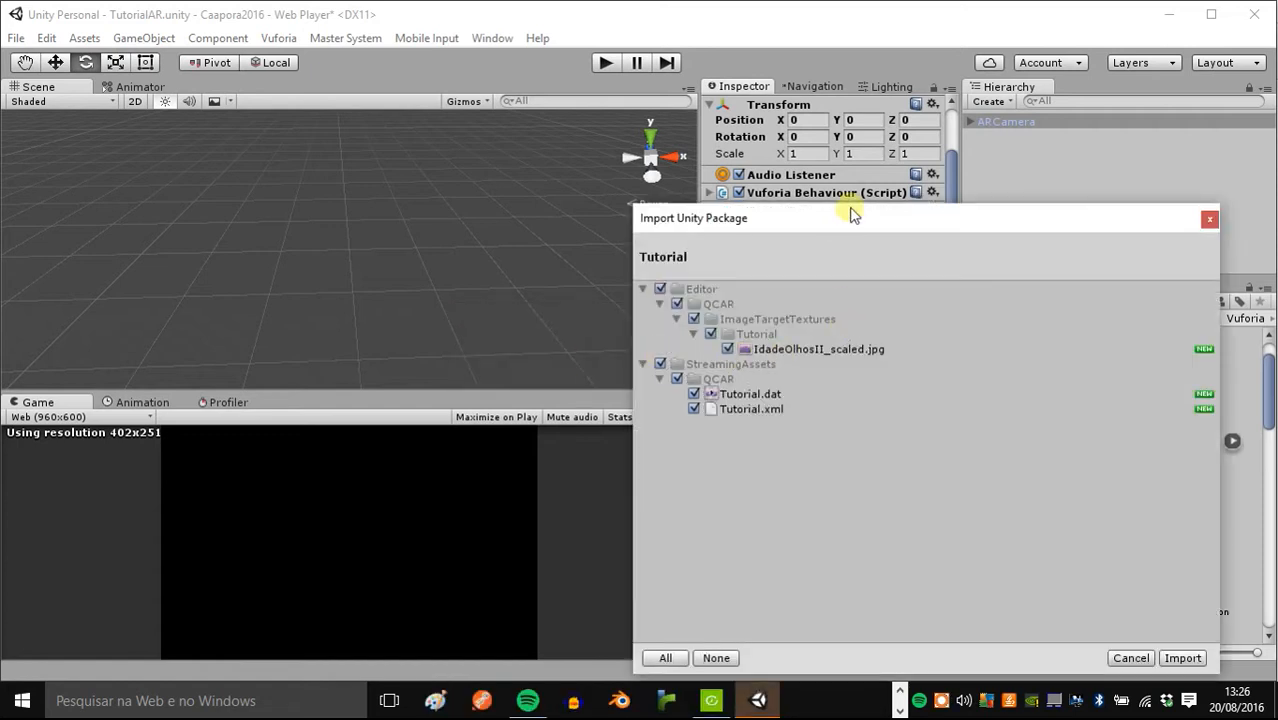
drag(849, 210, 831, 162)
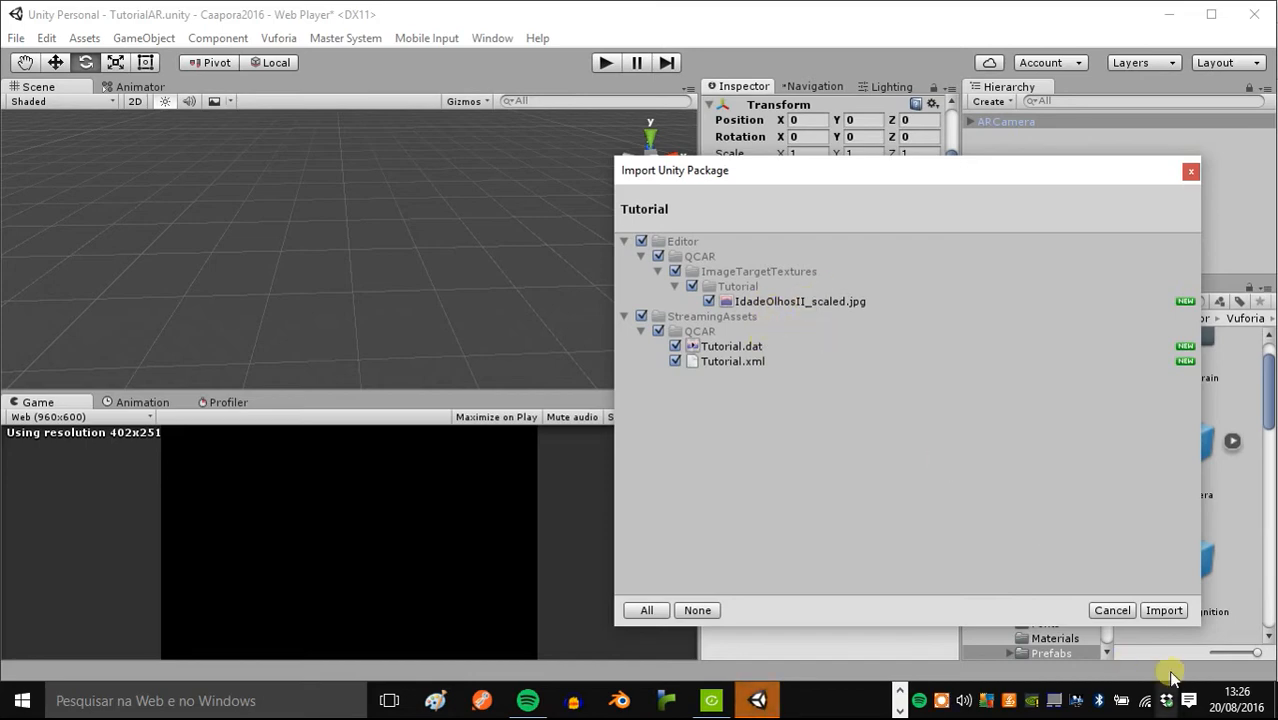
click(1164, 610)
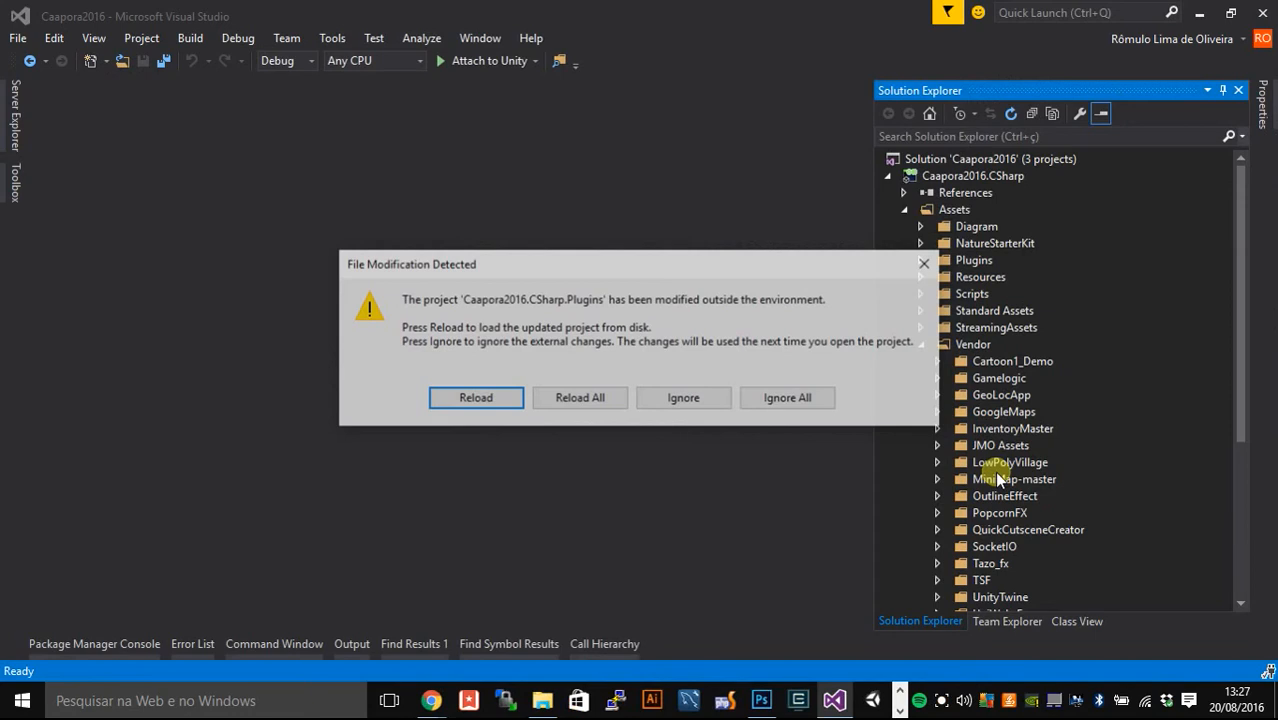
Step: Reload all externally modified Caapora2016 projects in Visual Studio and switch back to Unity
click(583, 400)
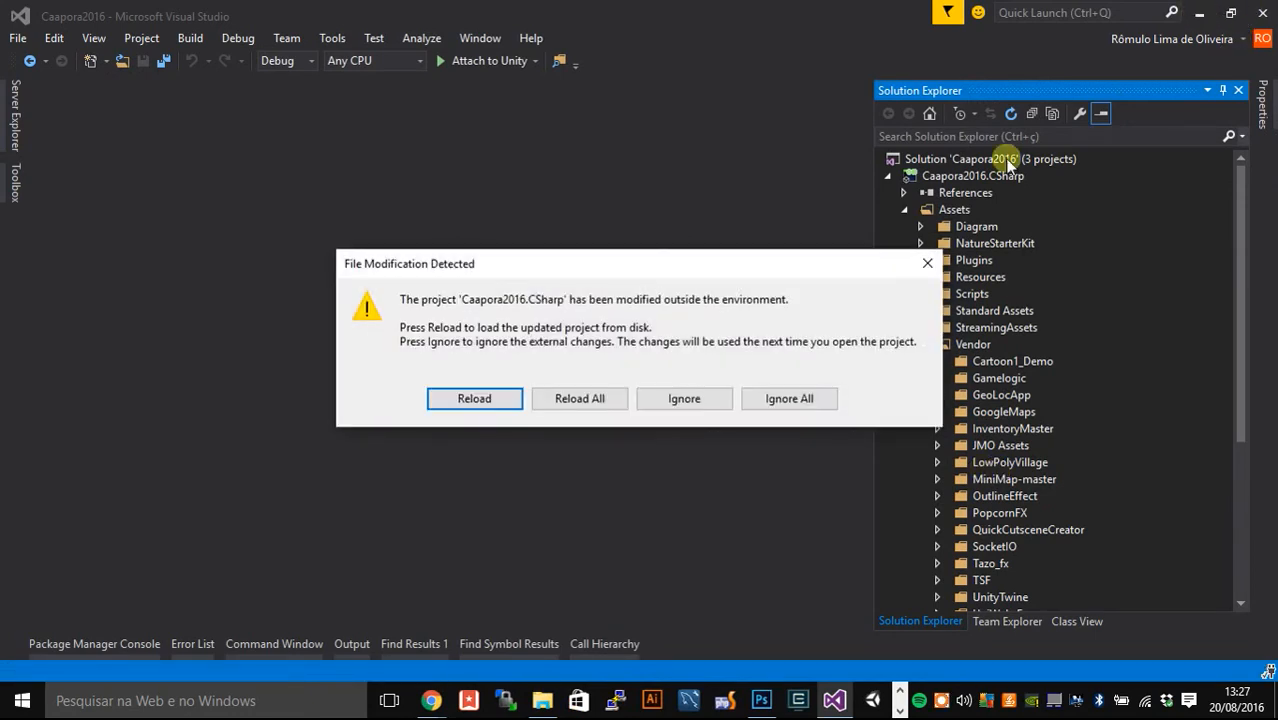
click(610, 404)
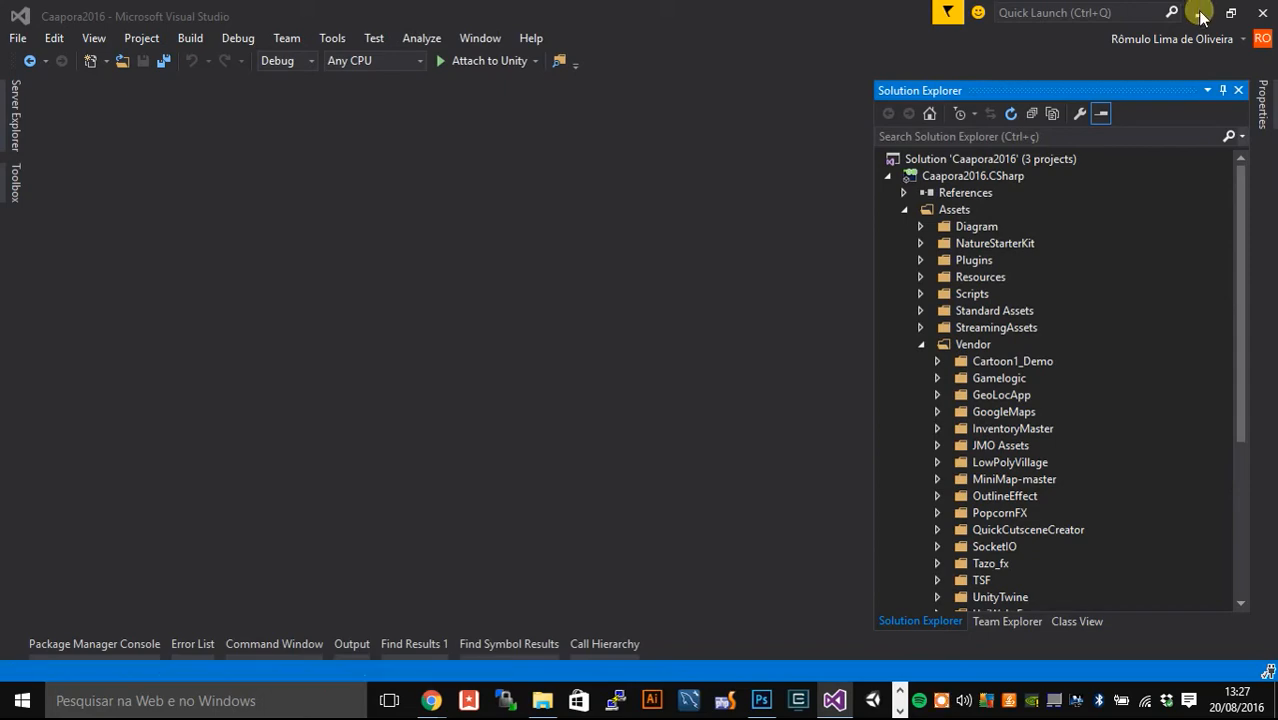
click(392, 704)
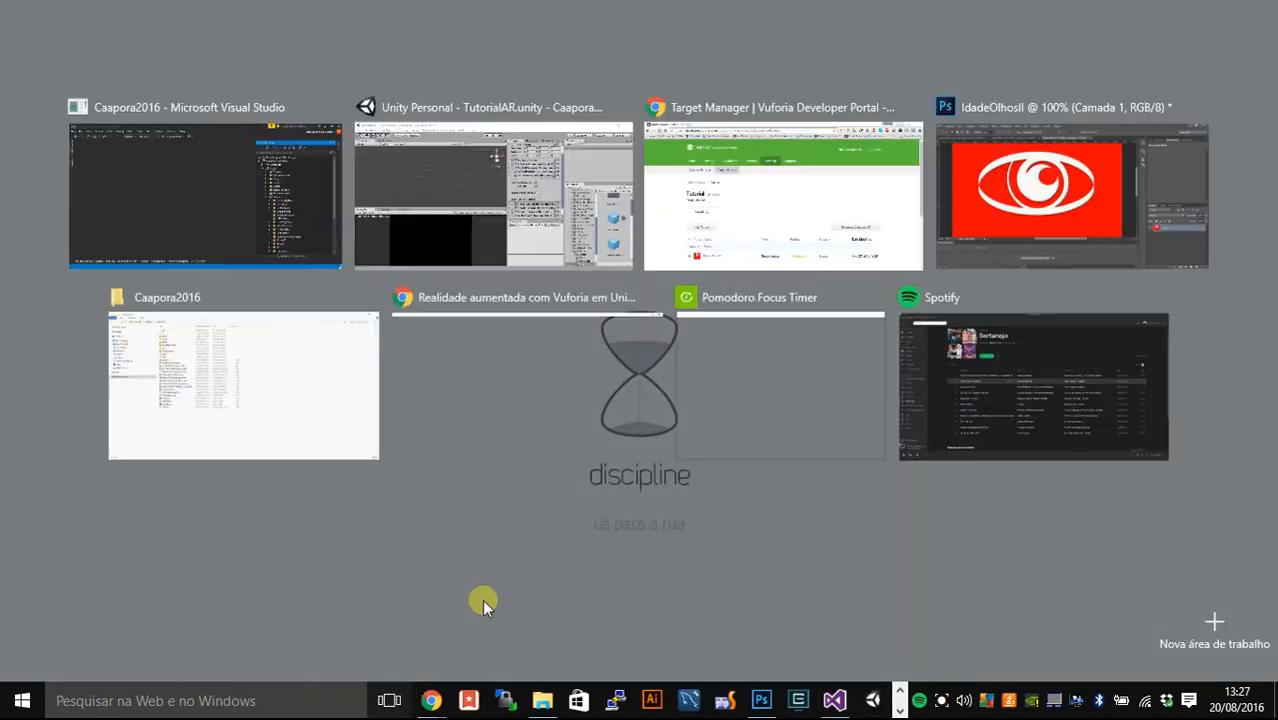
click(498, 161)
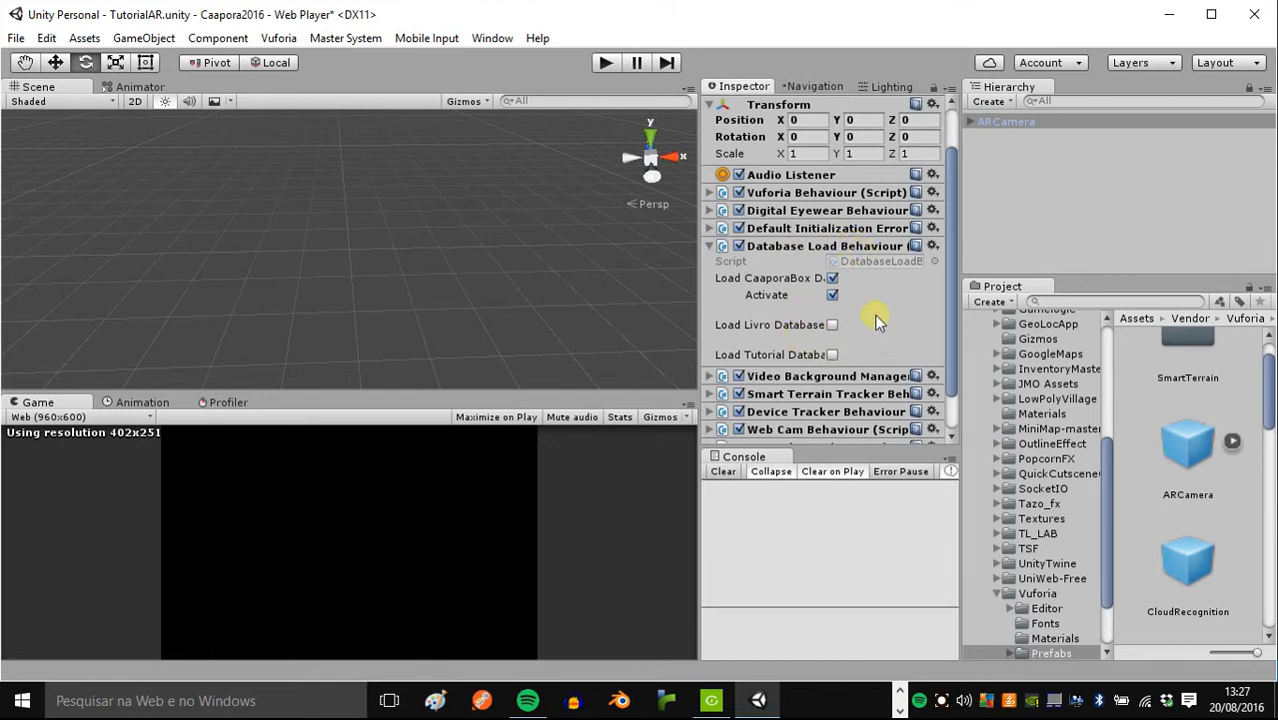
Step: Enable loading of the Tutorial database in the ARCamera's Database Load Behaviour and collapse the component
scroll(875, 320, down, 1)
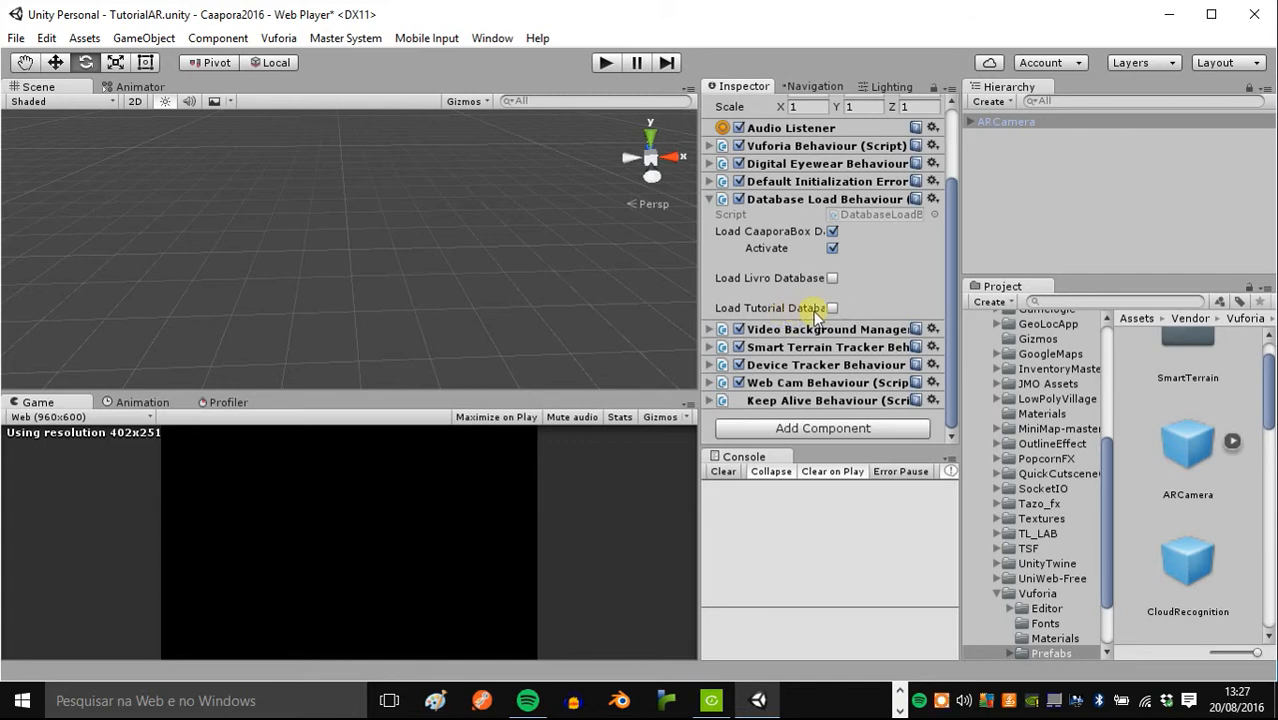
click(832, 308)
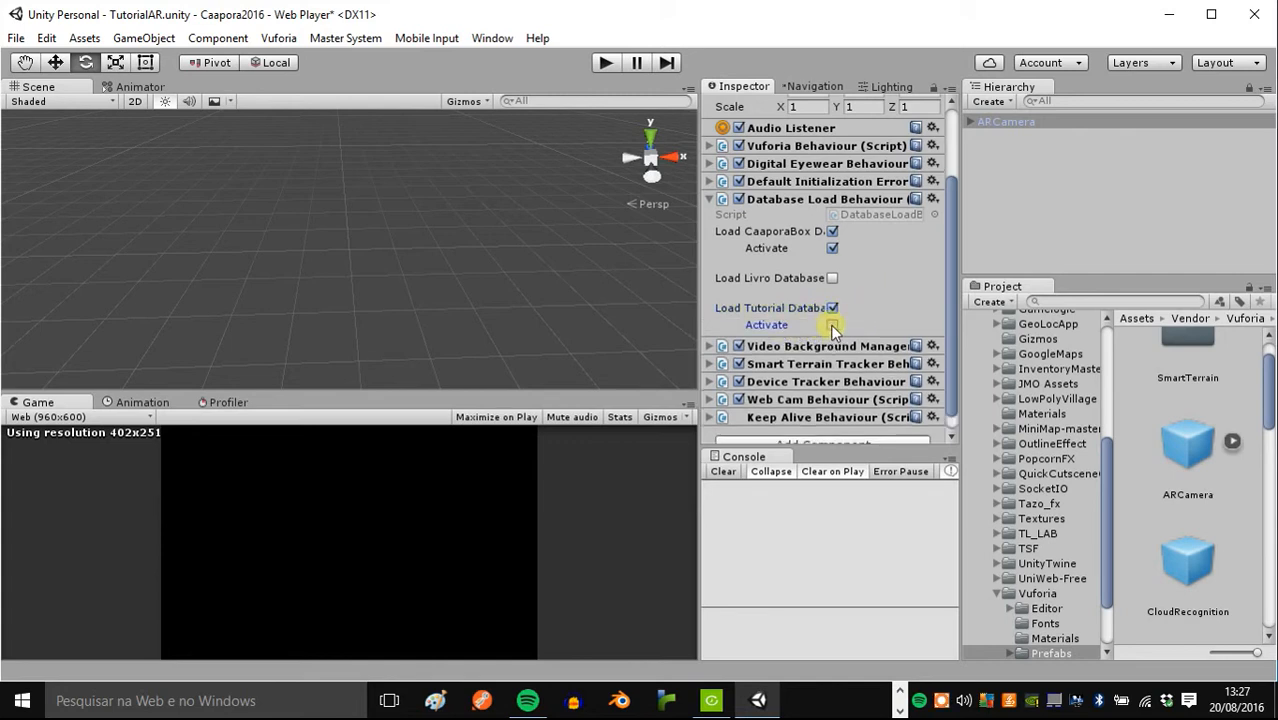
click(710, 199)
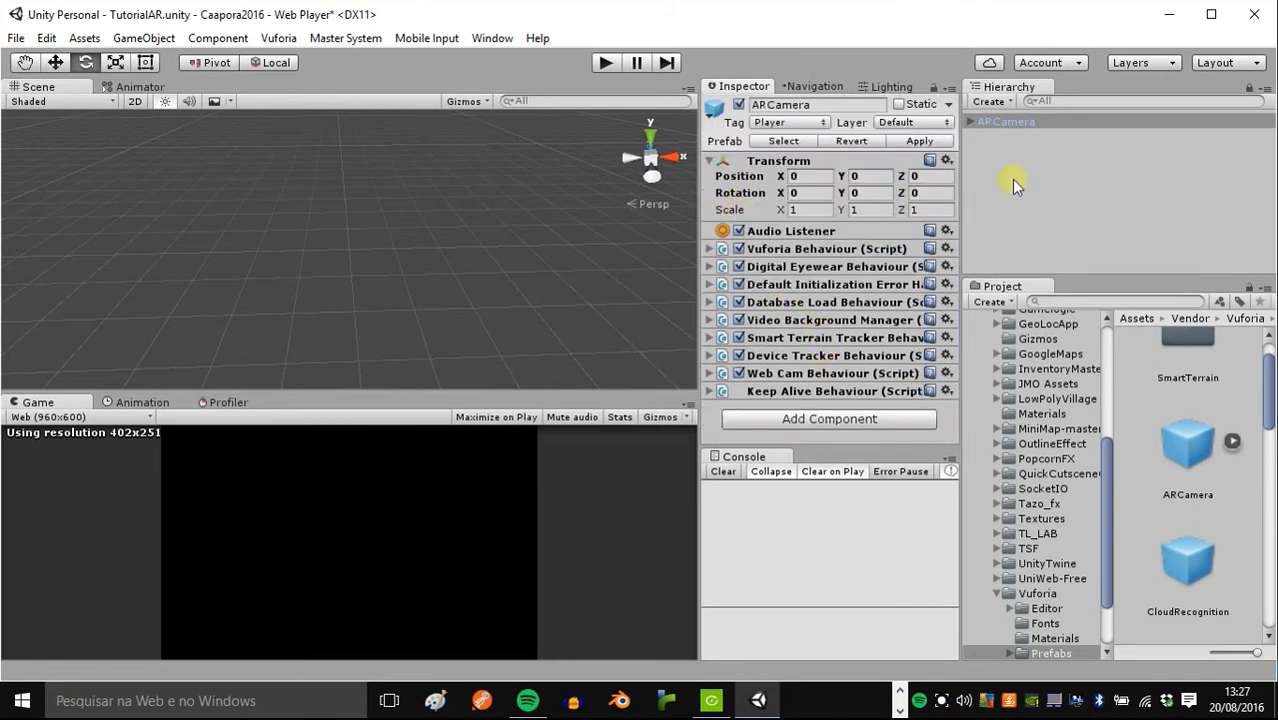
Step: Expand the ARCamera's Web Cam Behaviour and examine its webcam profile notice and camera device settings
click(708, 373)
scroll(835, 330, down, 3)
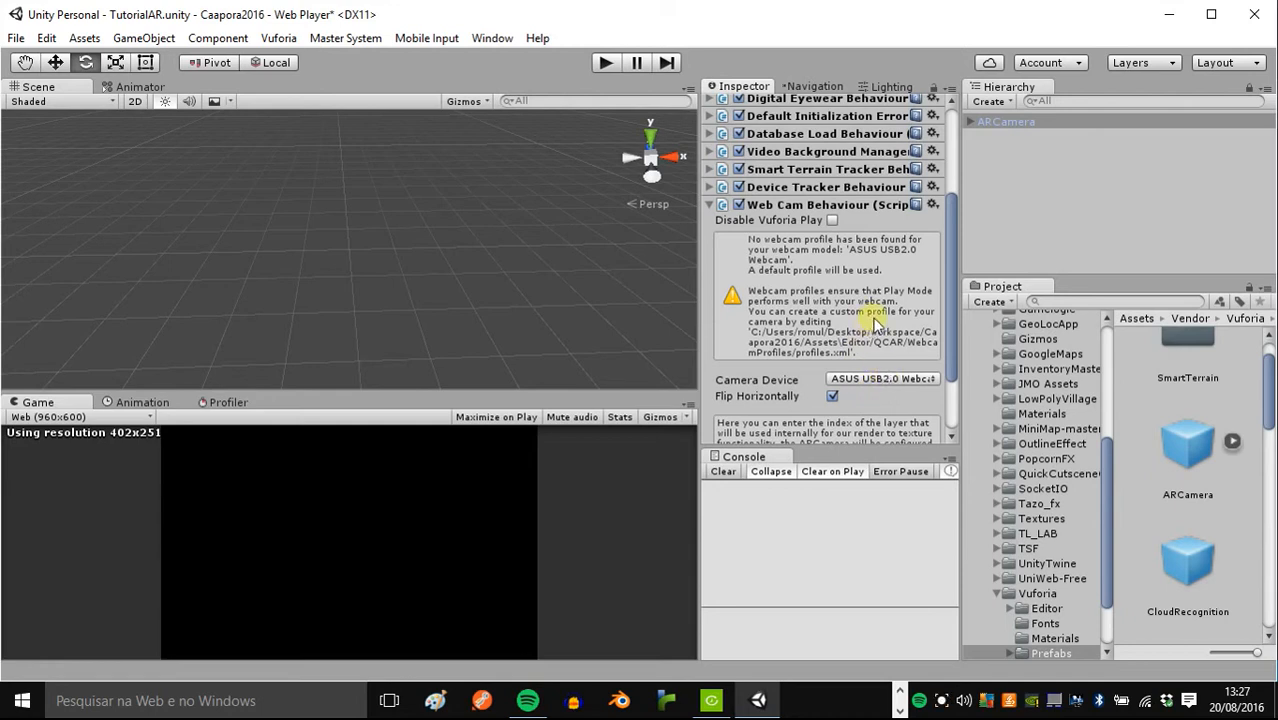
scroll(889, 335, down, 1)
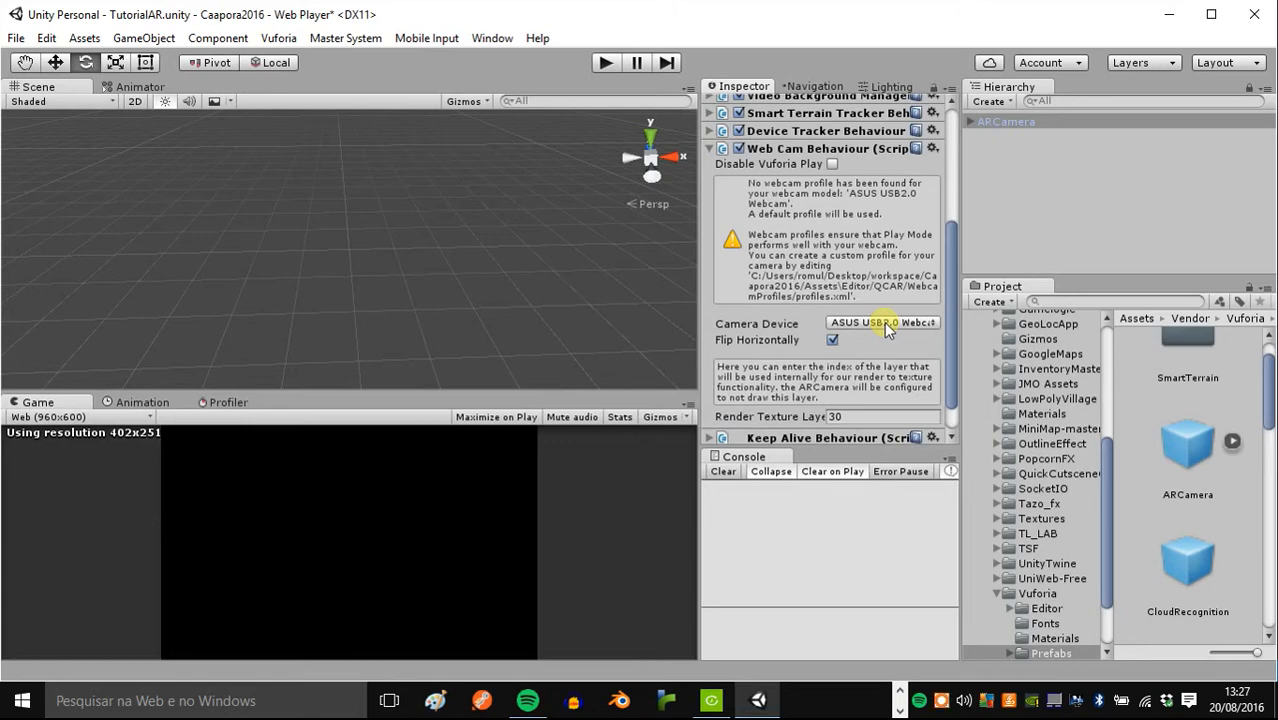
Step: Search Windows for "gerenciador de" and open Gerenciador de Dispositivos
click(24, 700)
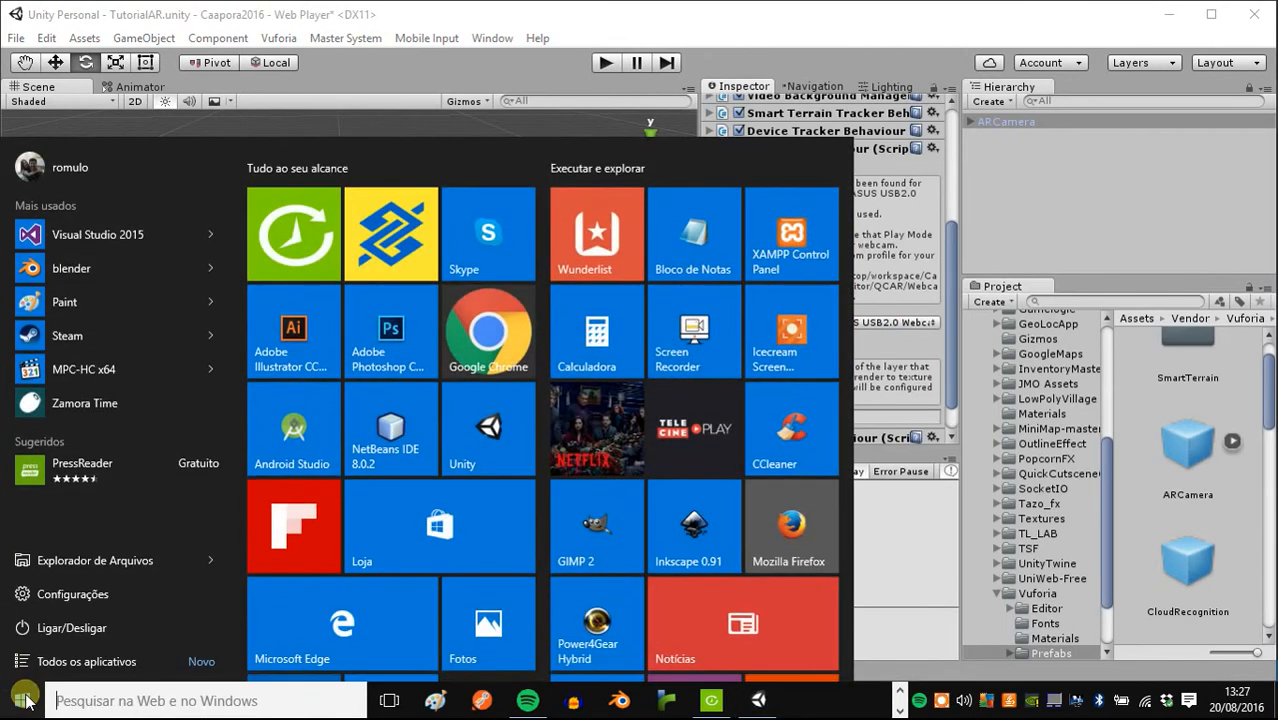
text(gerenciador)
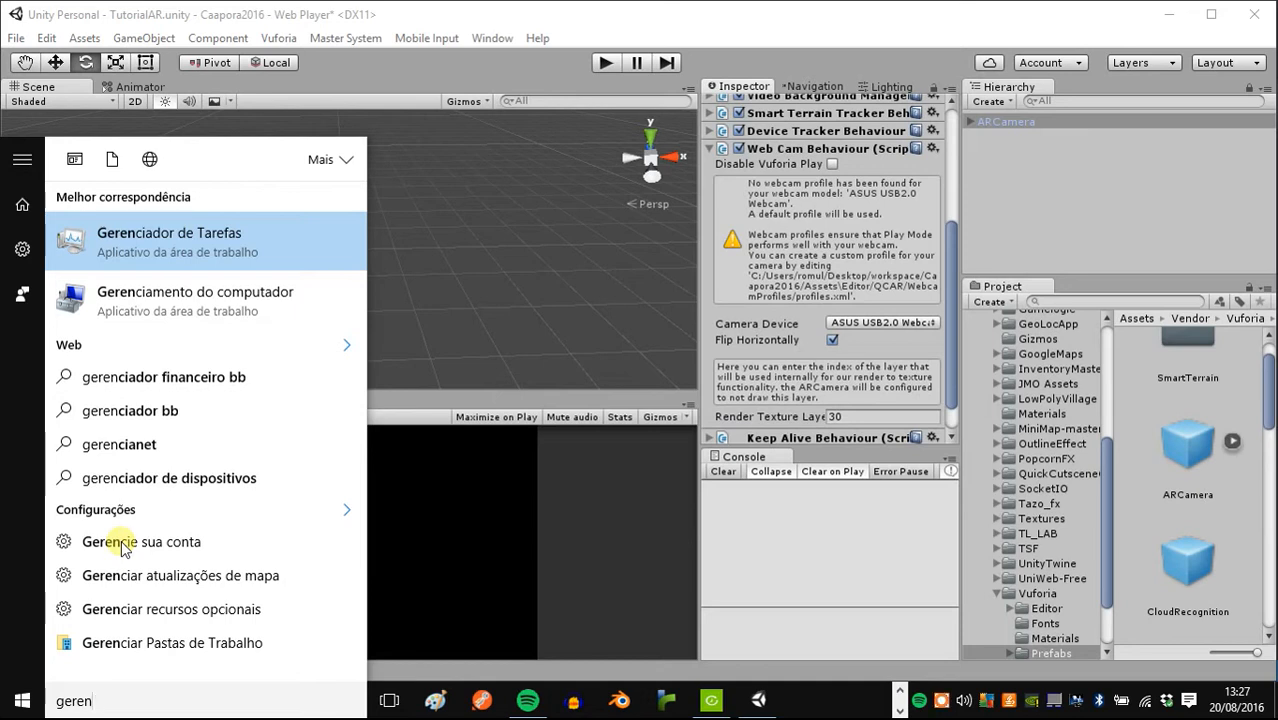
text(ndia)
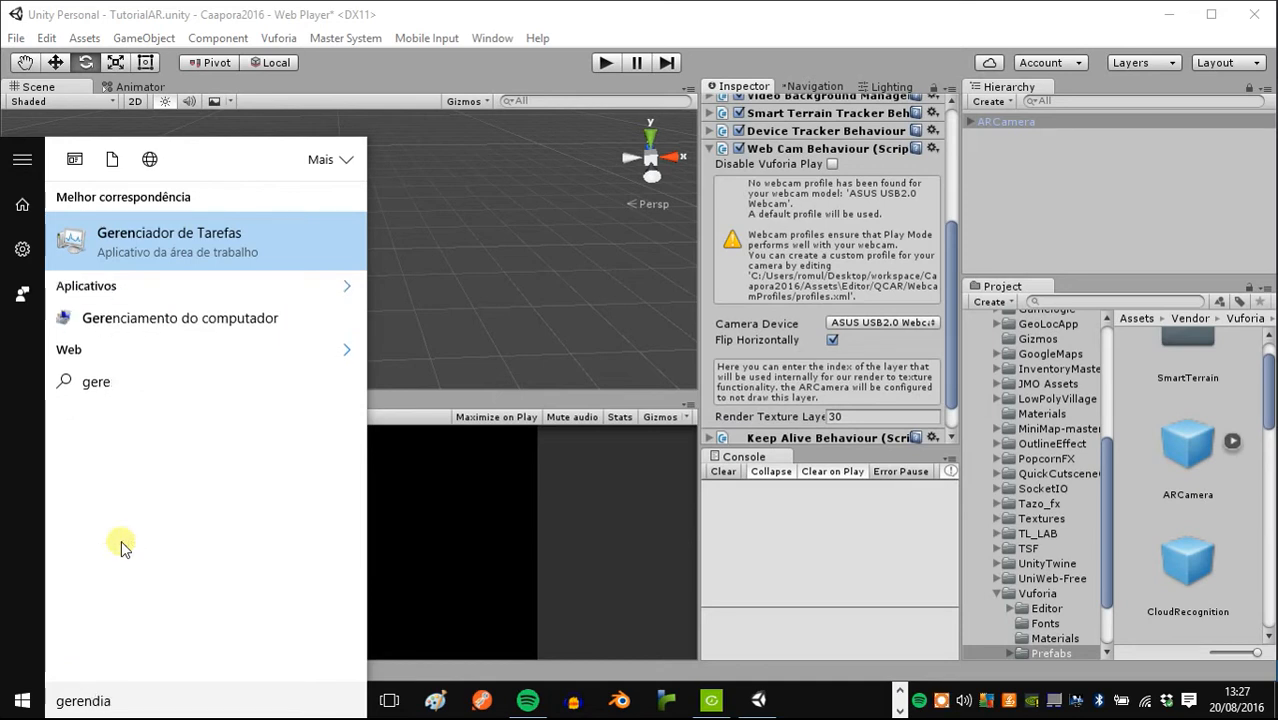
key(BackSpace)
key(BackSpace)
key(BackSpace)
text(ciador de)
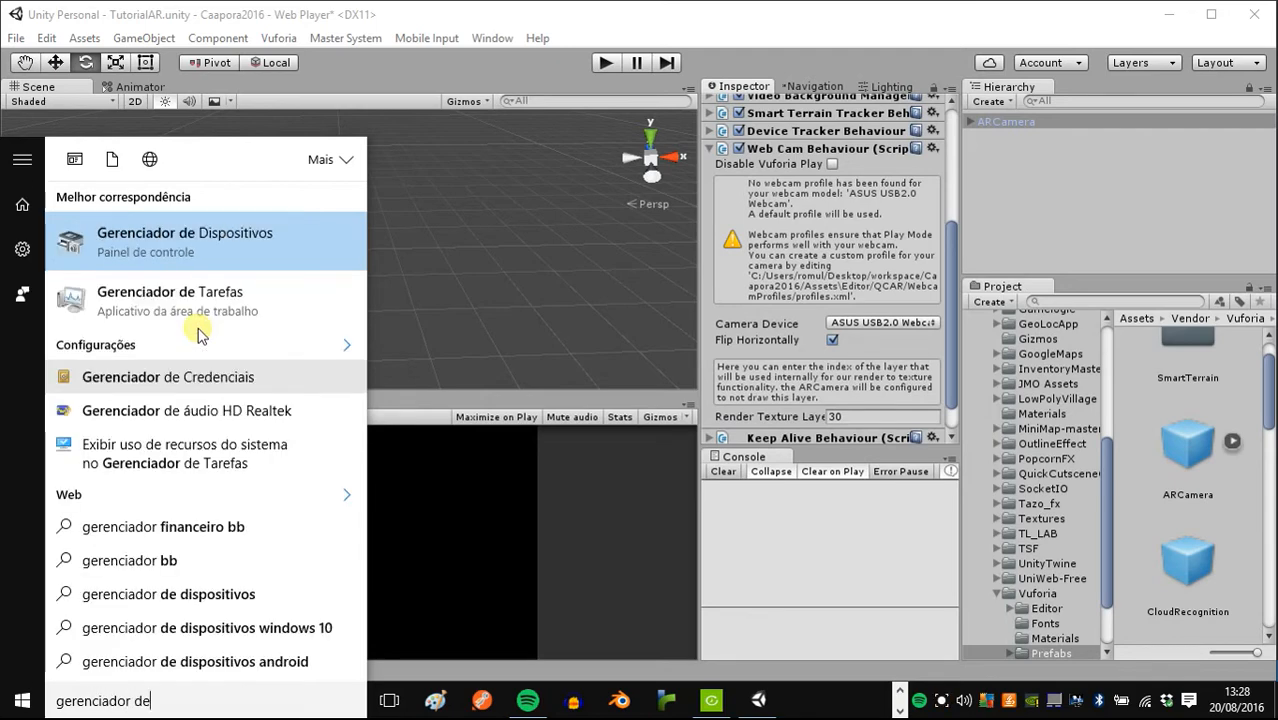
click(250, 246)
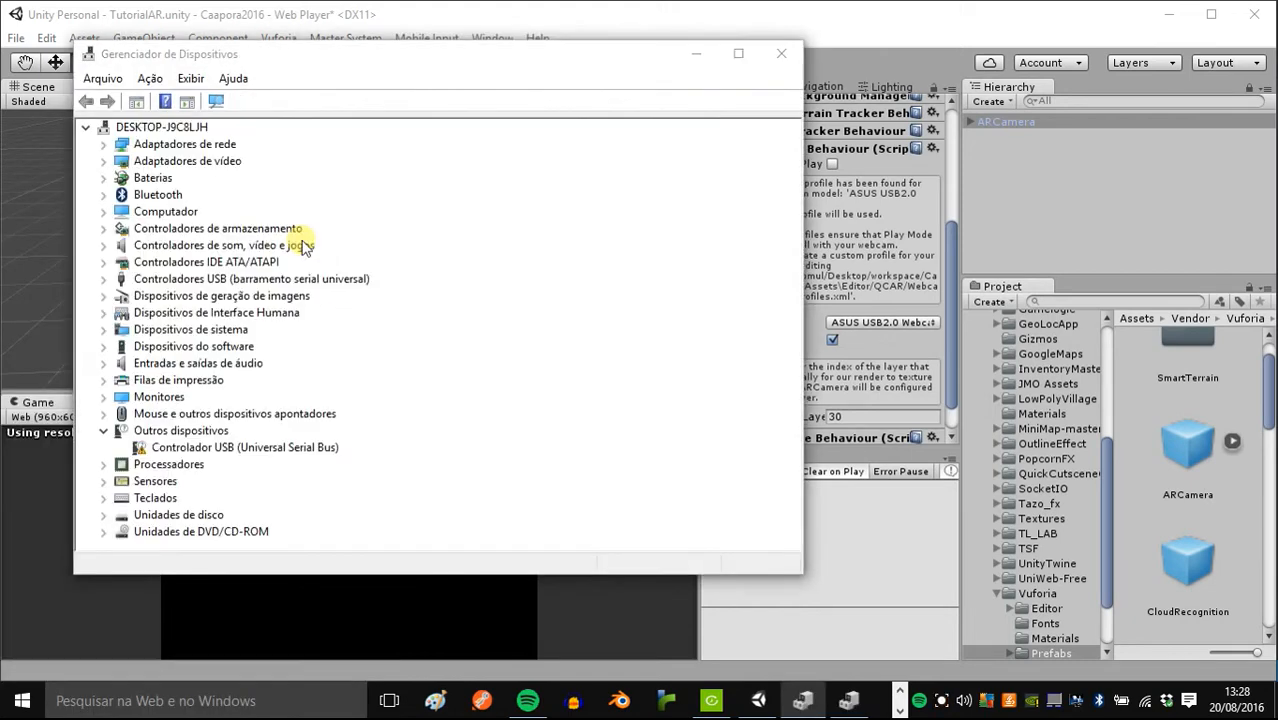
Step: Look through the device categories, close Gerenciador de Dispositivos, and view the Camera Device choices in Web Cam Behaviour
click(103, 430)
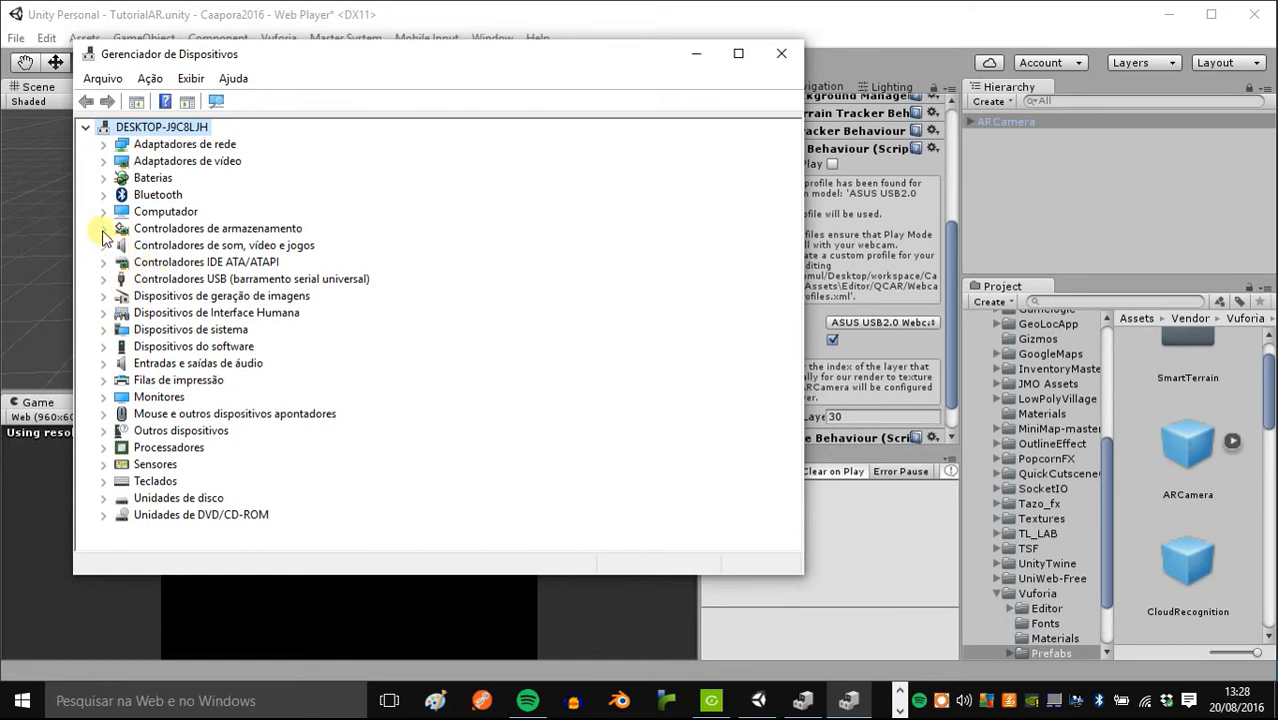
click(103, 162)
click(104, 163)
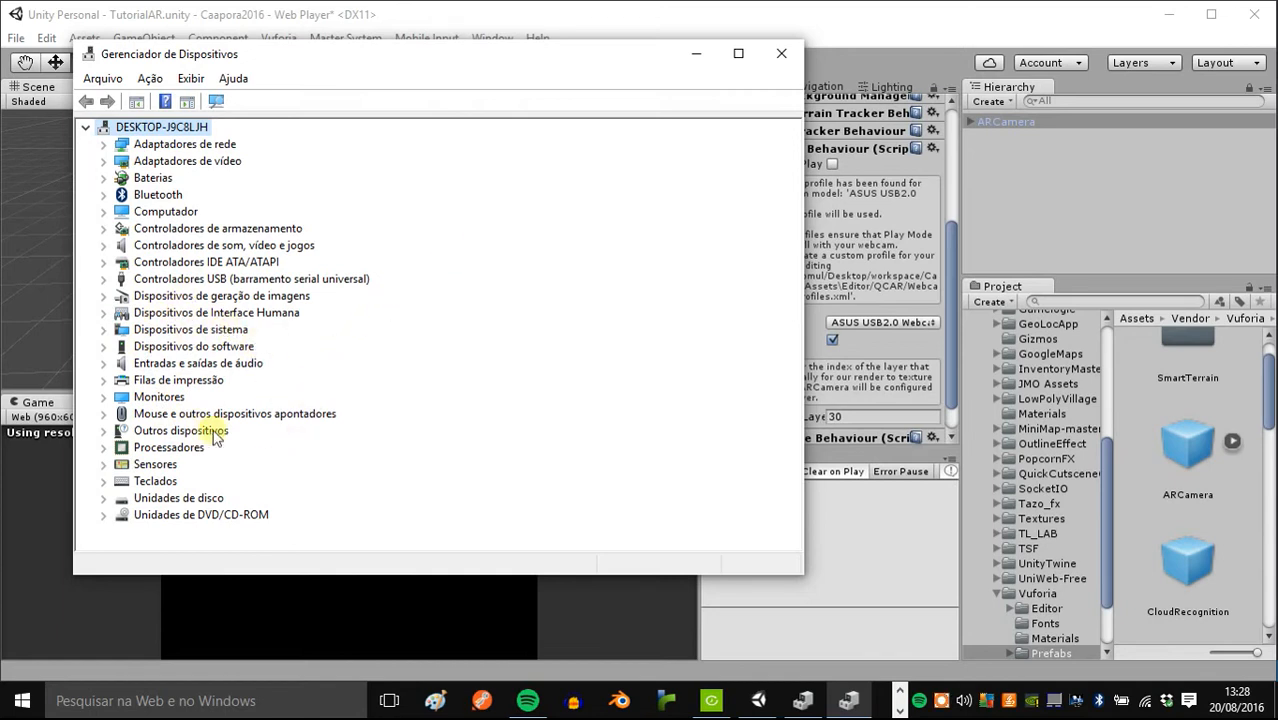
click(781, 54)
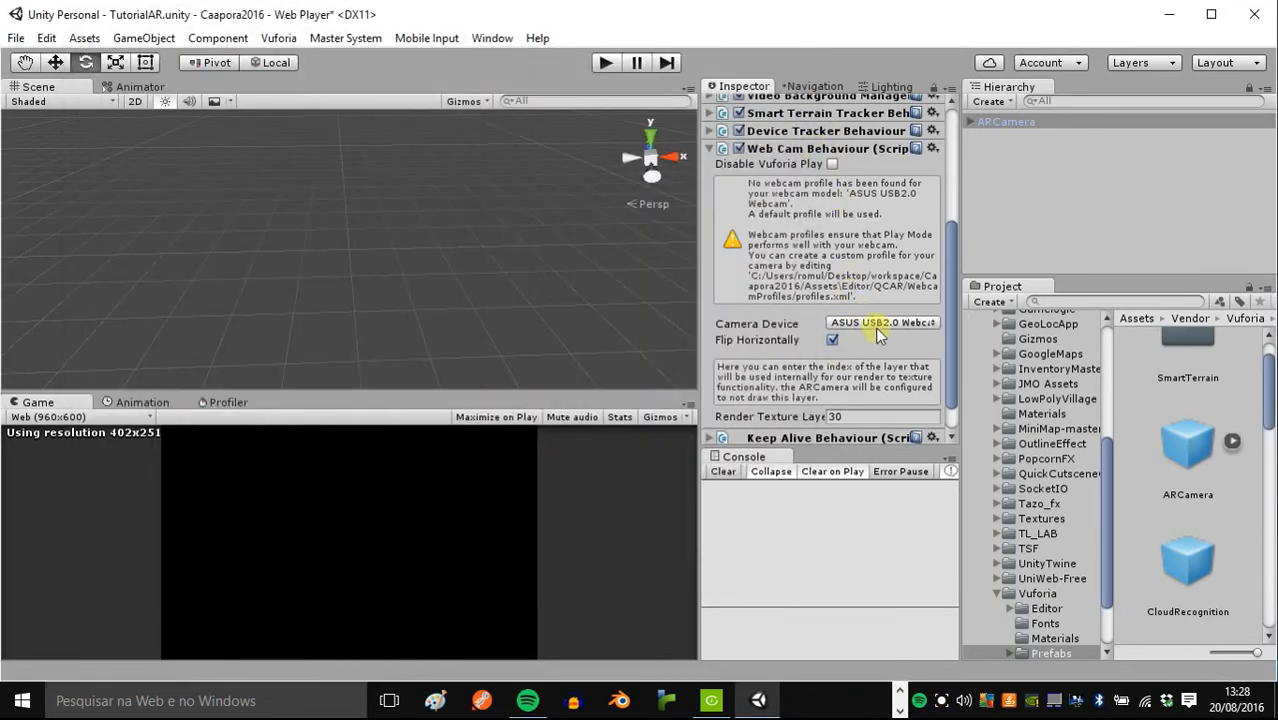
click(887, 325)
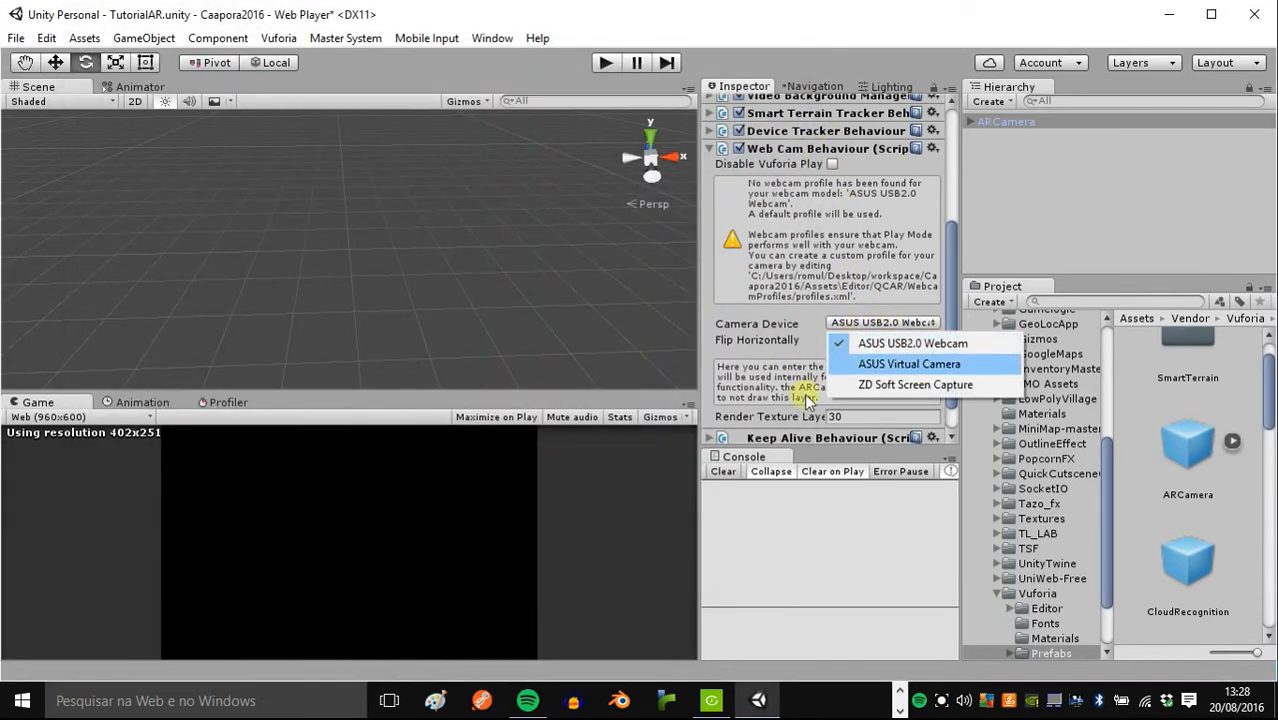
Step: Locate the profiles file in the project's Vuforia Editor WebcamProfiles folder and select it to inspect its contents
drag(1106, 465, 1107, 437)
scroll(1043, 532, down, 3)
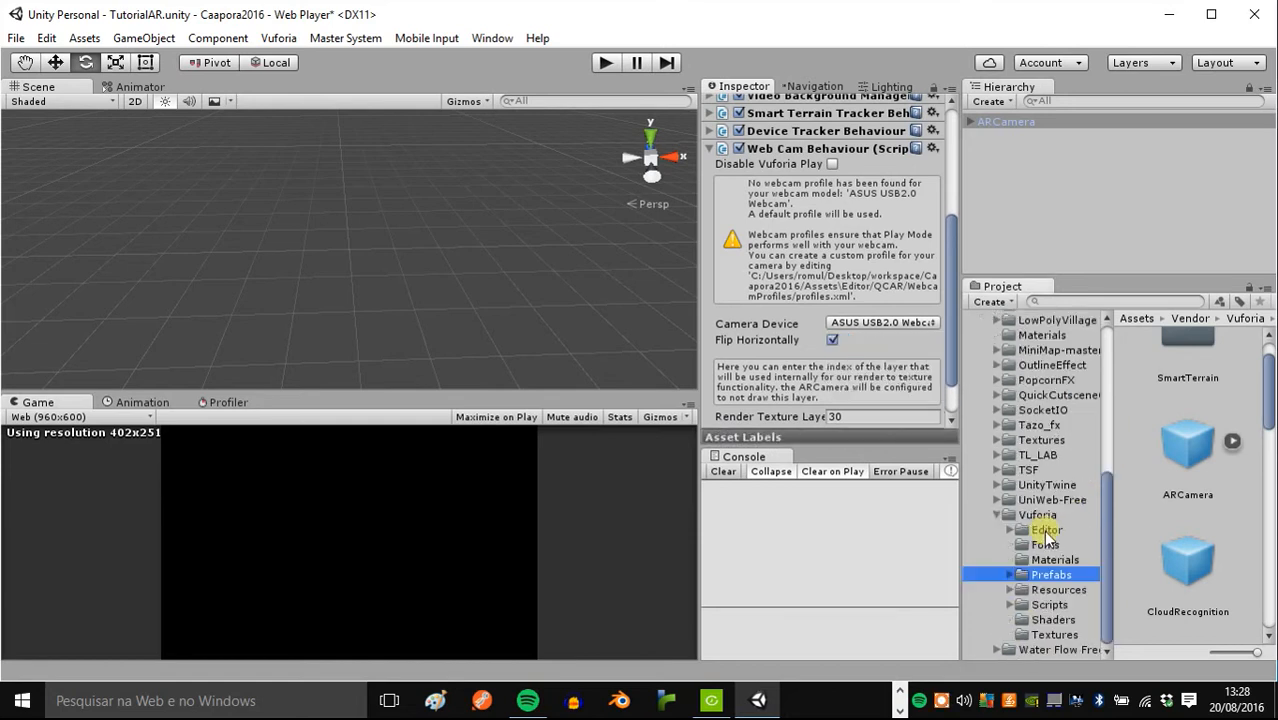
click(966, 508)
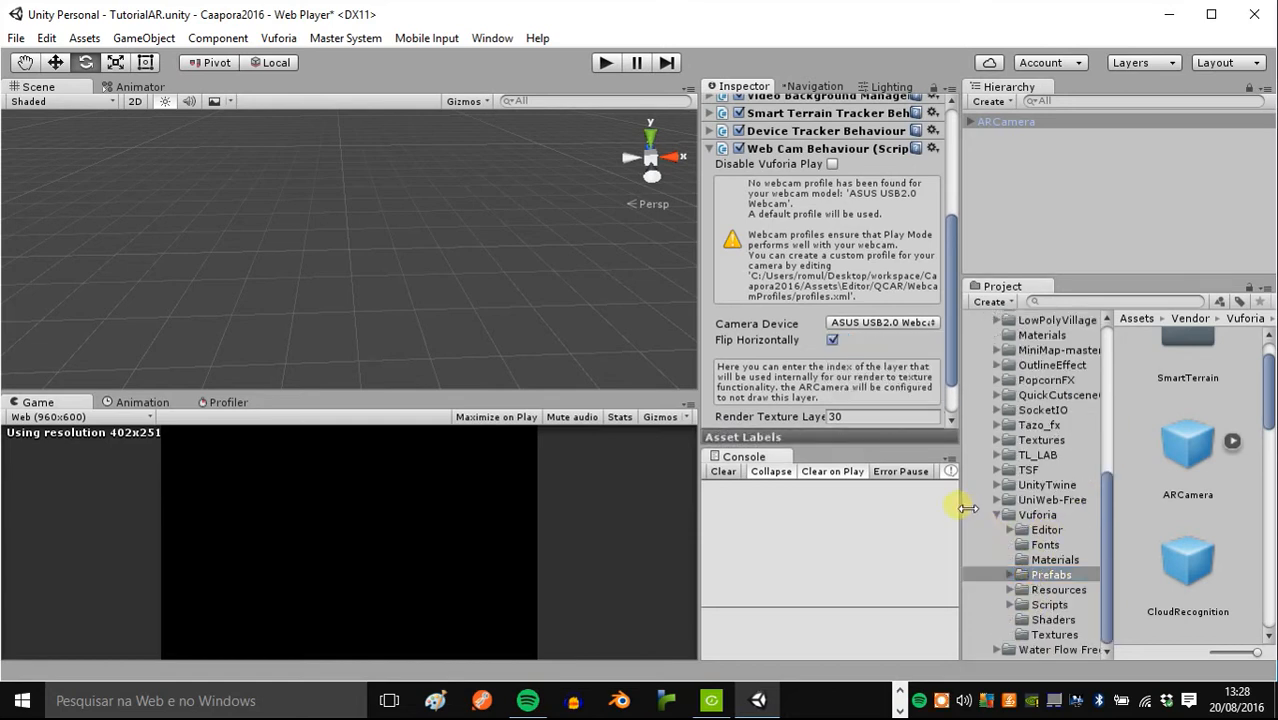
click(1042, 515)
click(1010, 530)
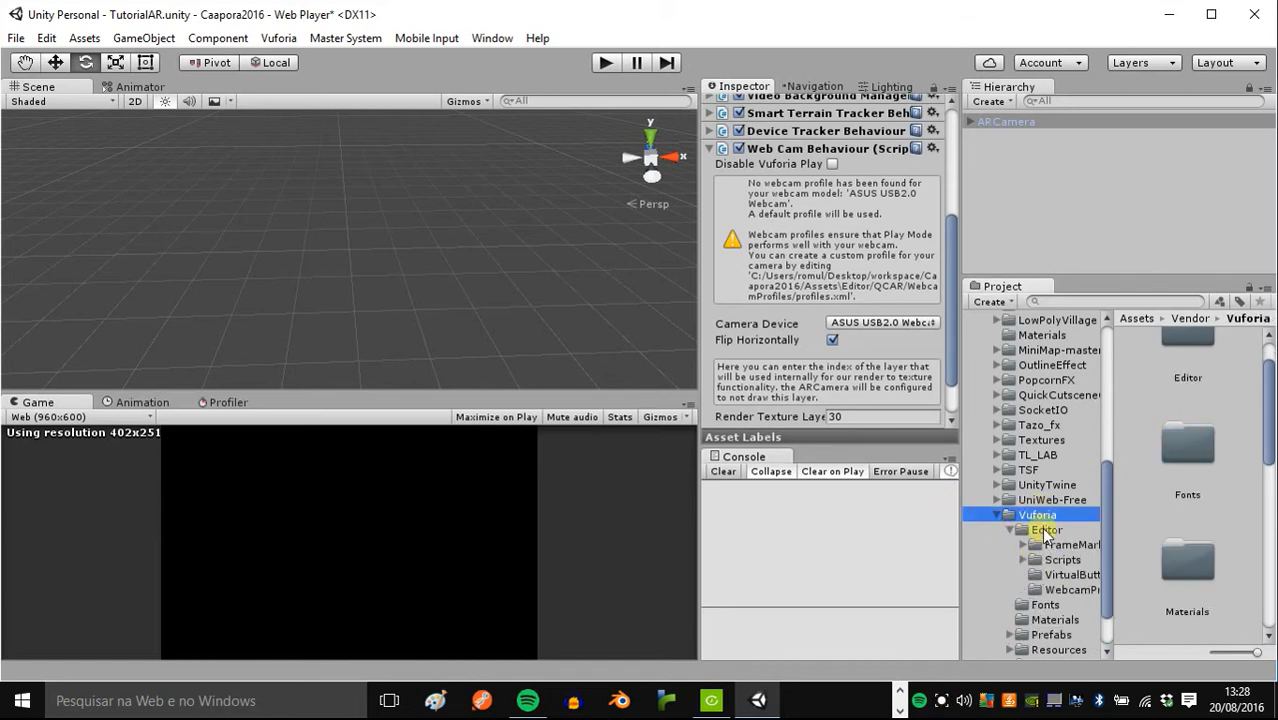
click(1067, 589)
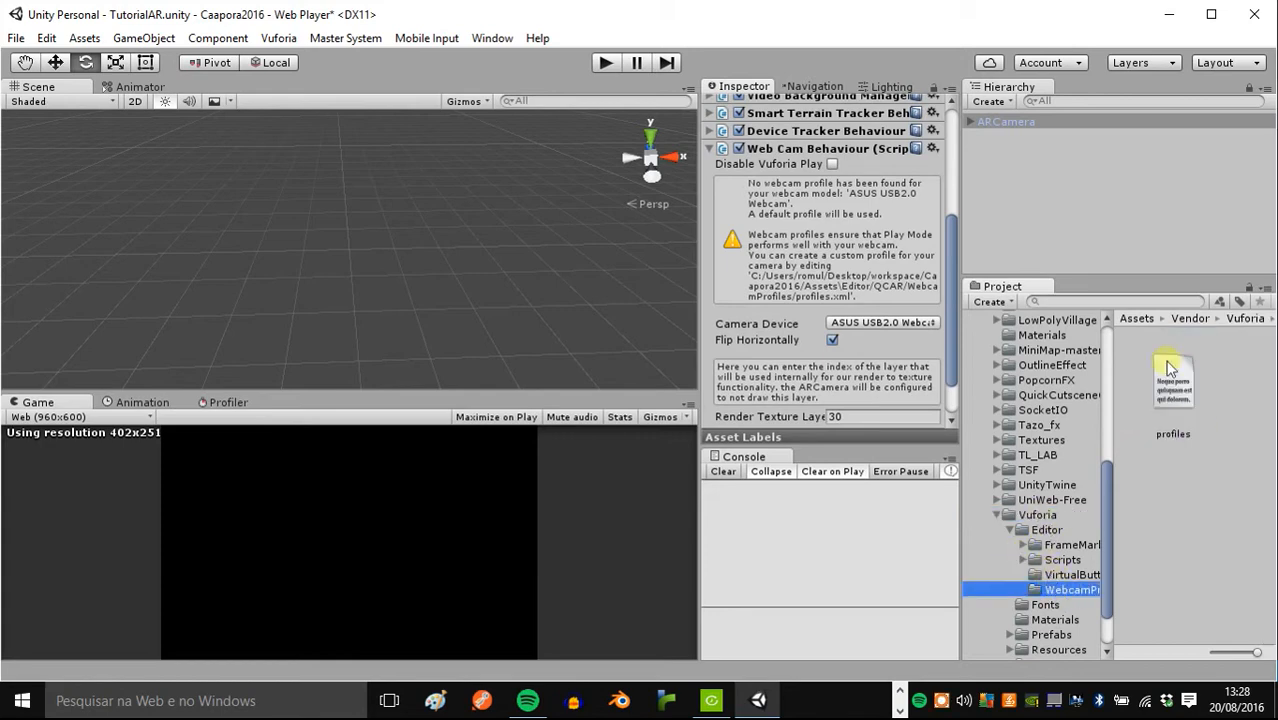
click(1183, 400)
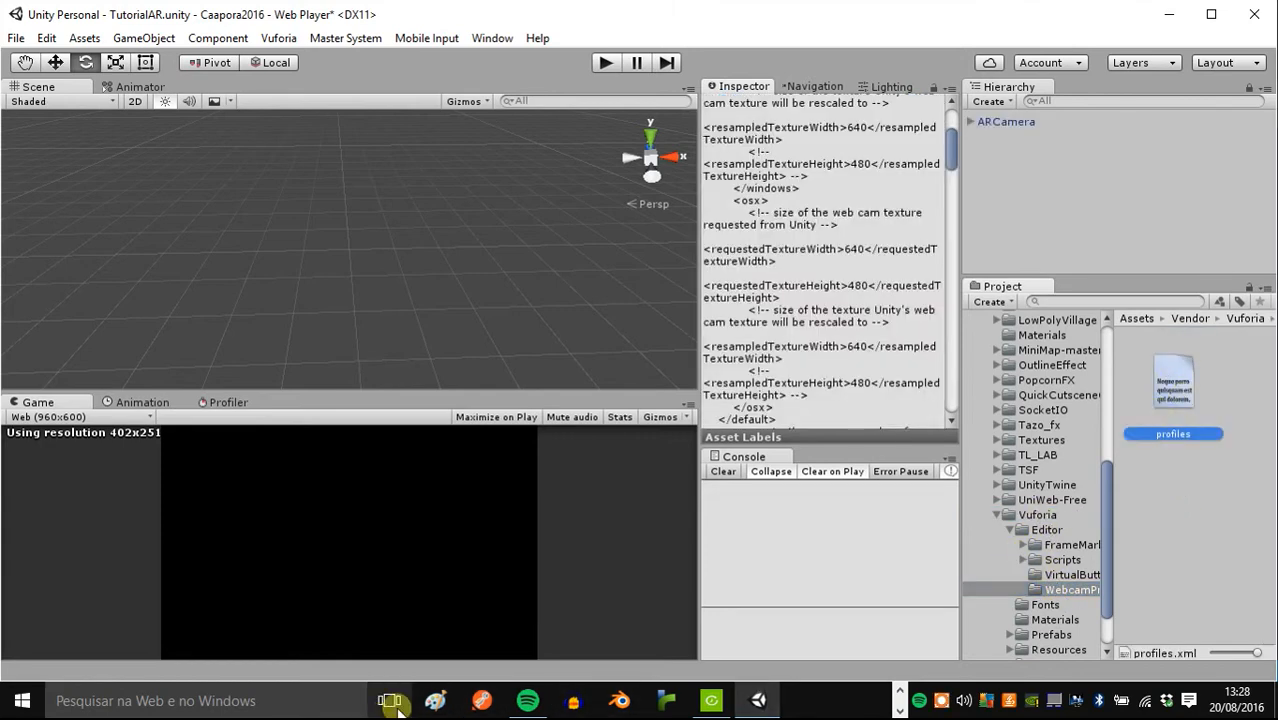
Step: Switch to Visual Studio and open profiles.xml from the Vendor/Vuforia/Editor/WebcamProfiles folder
click(389, 700)
click(446, 144)
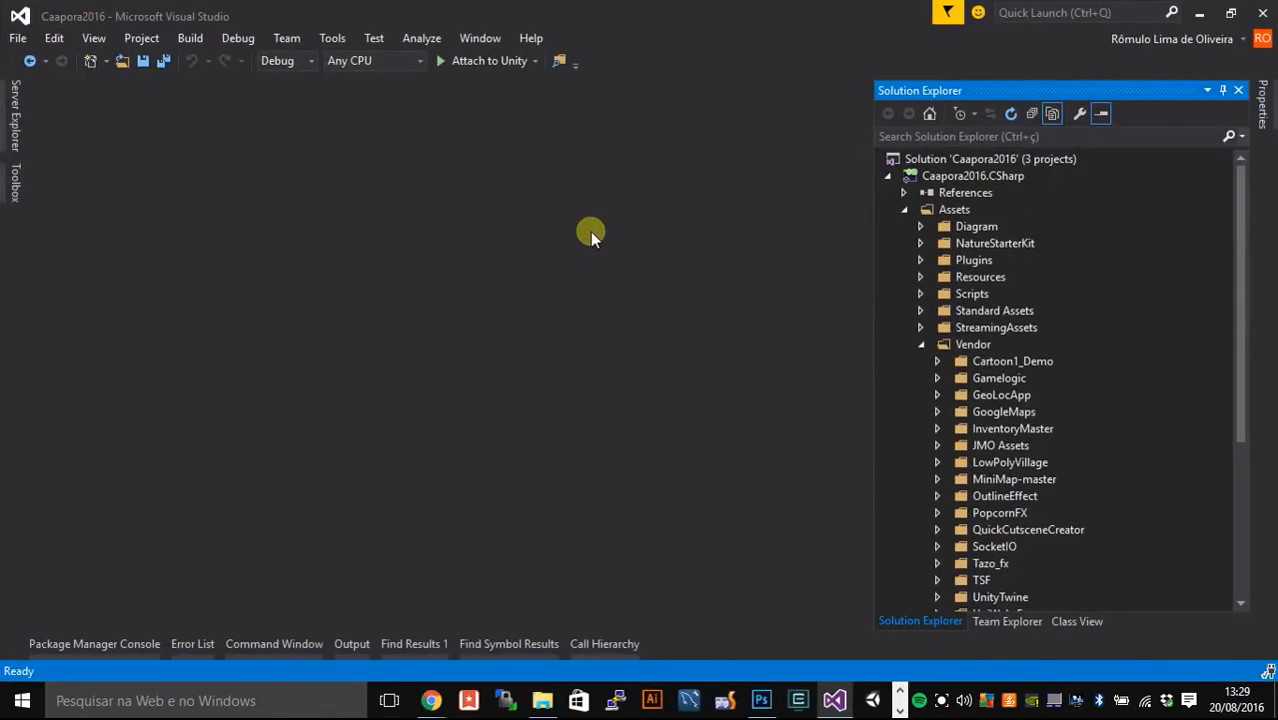
scroll(966, 440, down, 3)
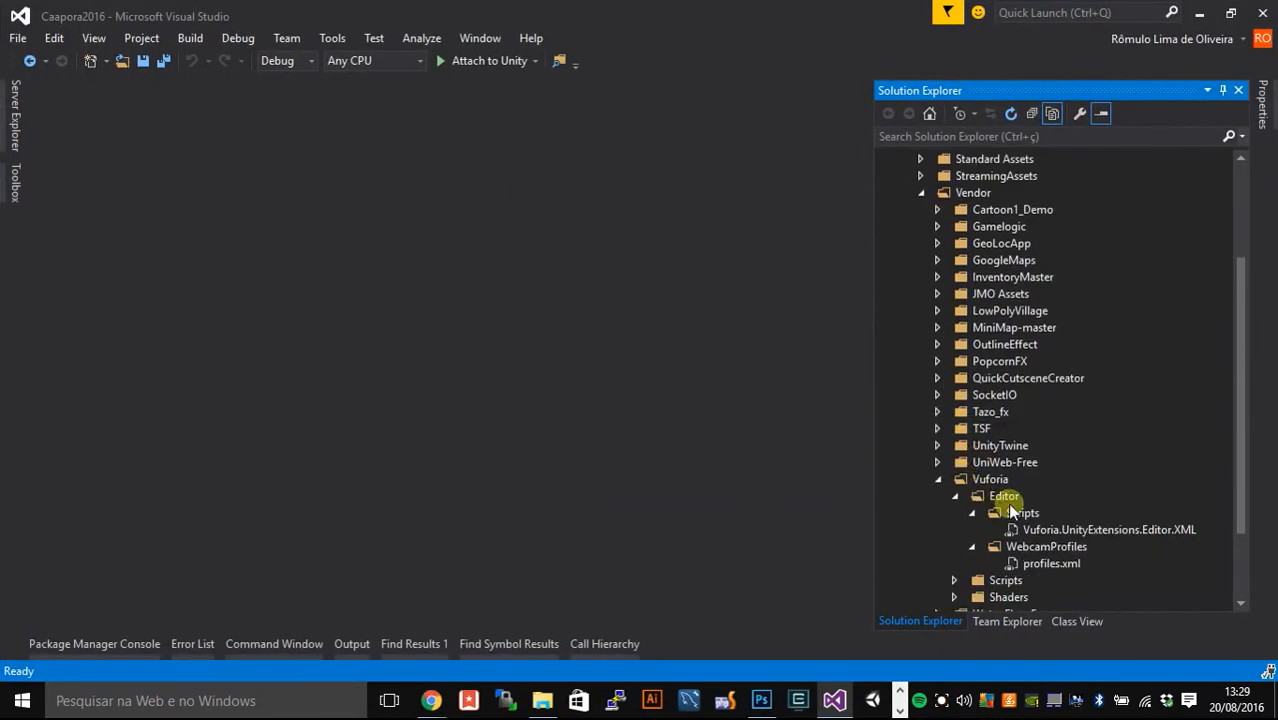
scroll(1025, 500, down, 1)
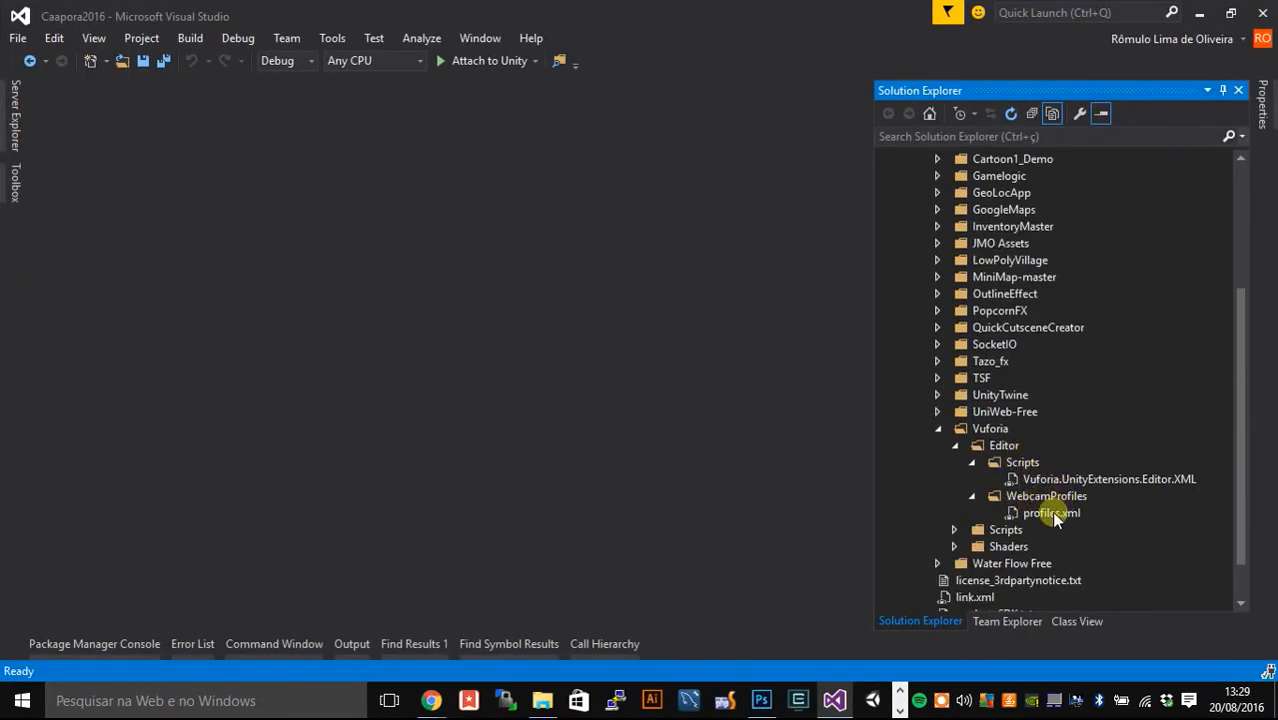
double_click(1051, 513)
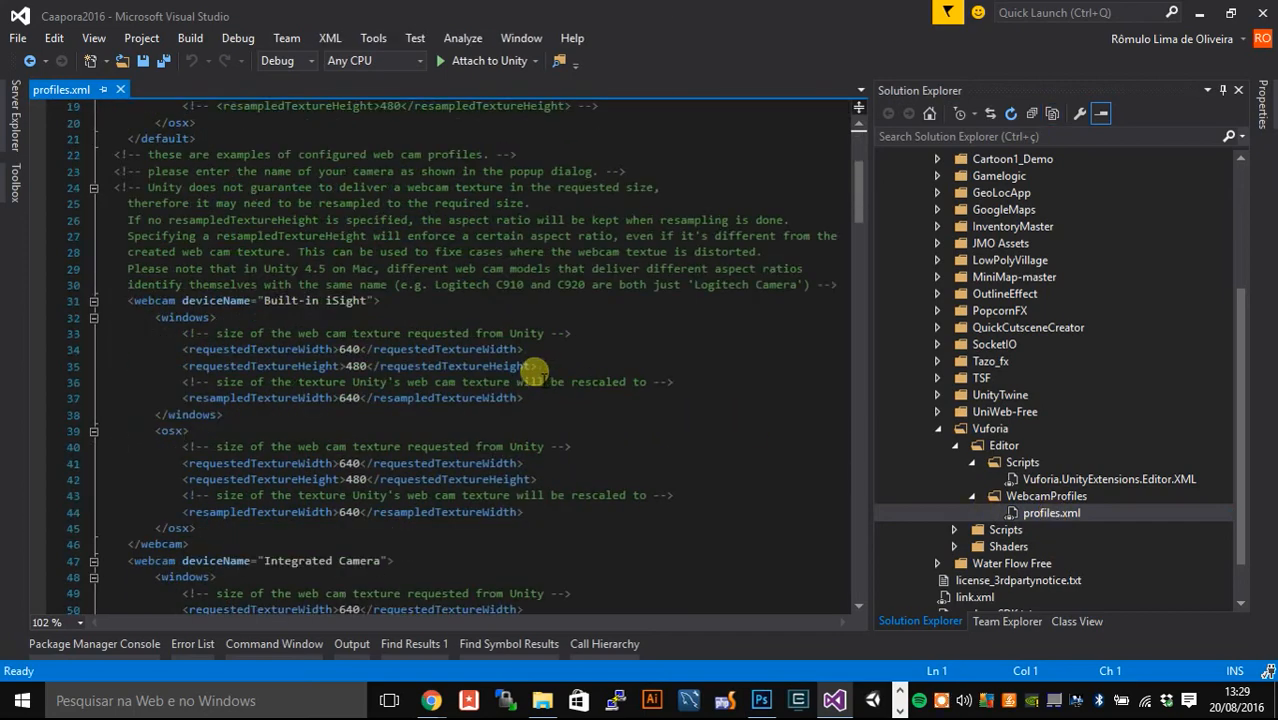
Step: Examine the ASUS USB2.0 Webcam profile in profiles.xml, including its device name, requested texture size and resampled width
scroll(534, 372, down, 10)
drag(851, 226, 827, 510)
scroll(372, 458, down, 2)
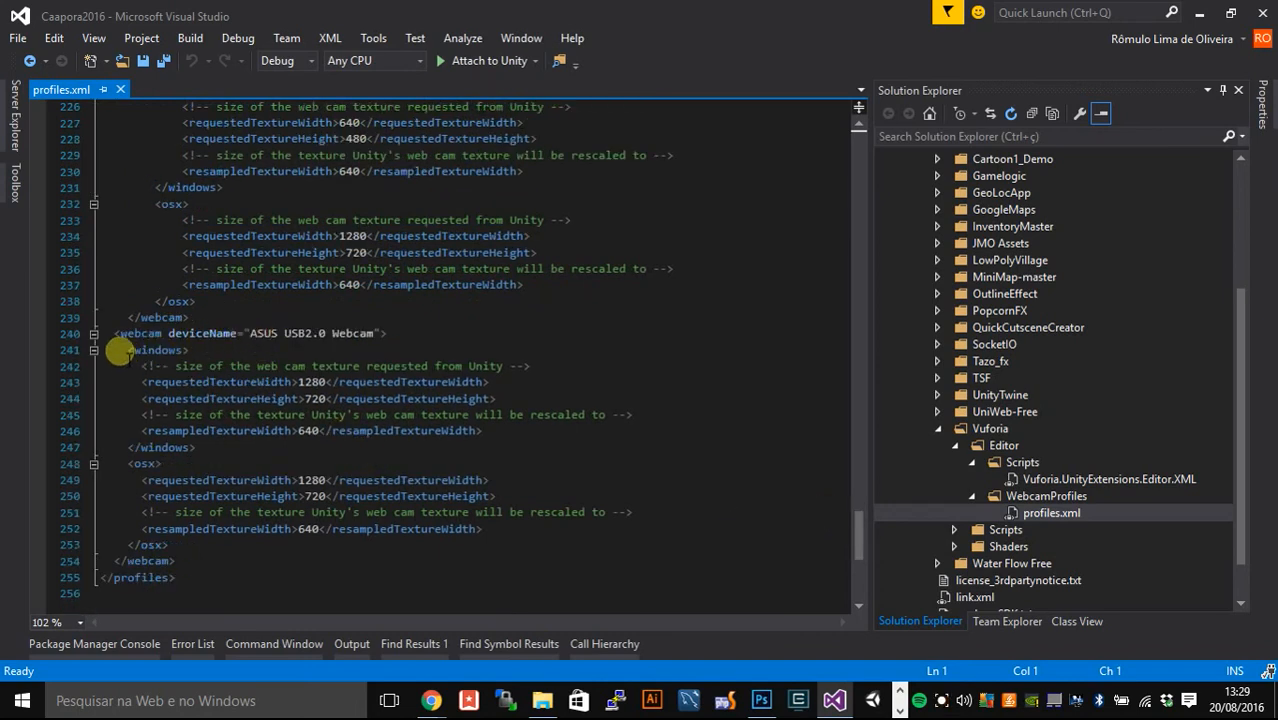
drag(108, 333, 251, 560)
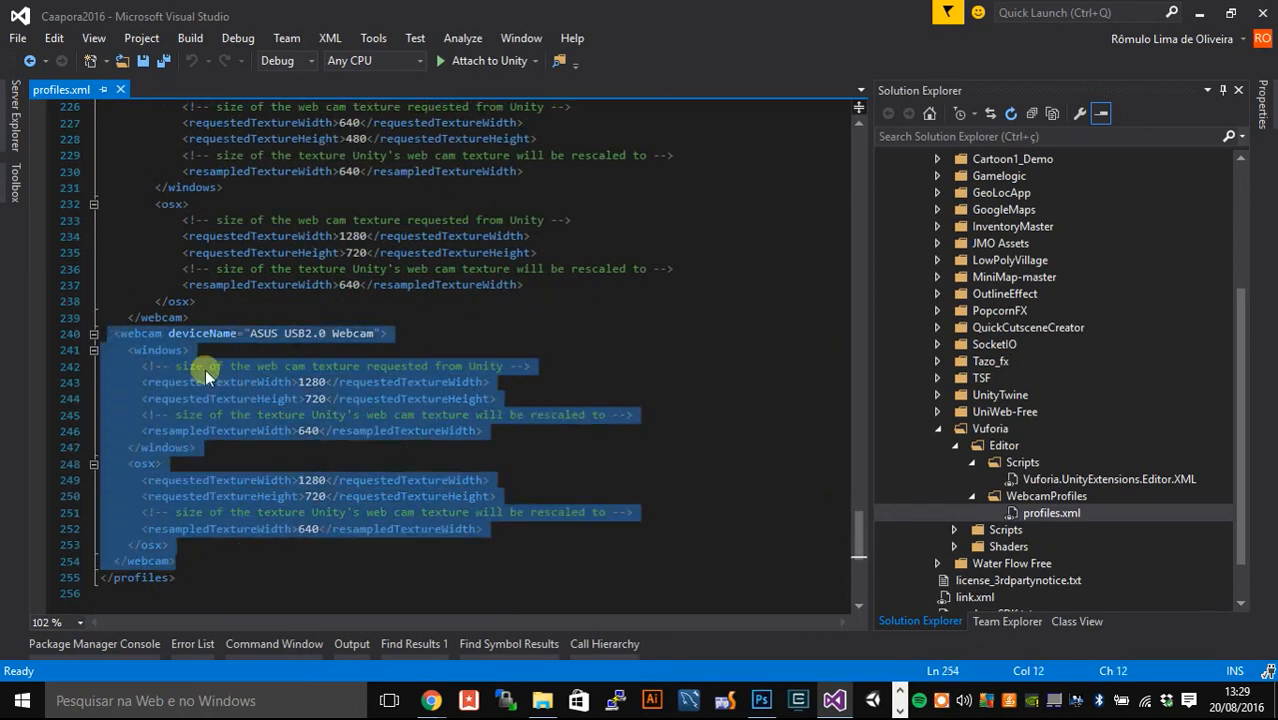
click(305, 340)
drag(250, 334, 376, 339)
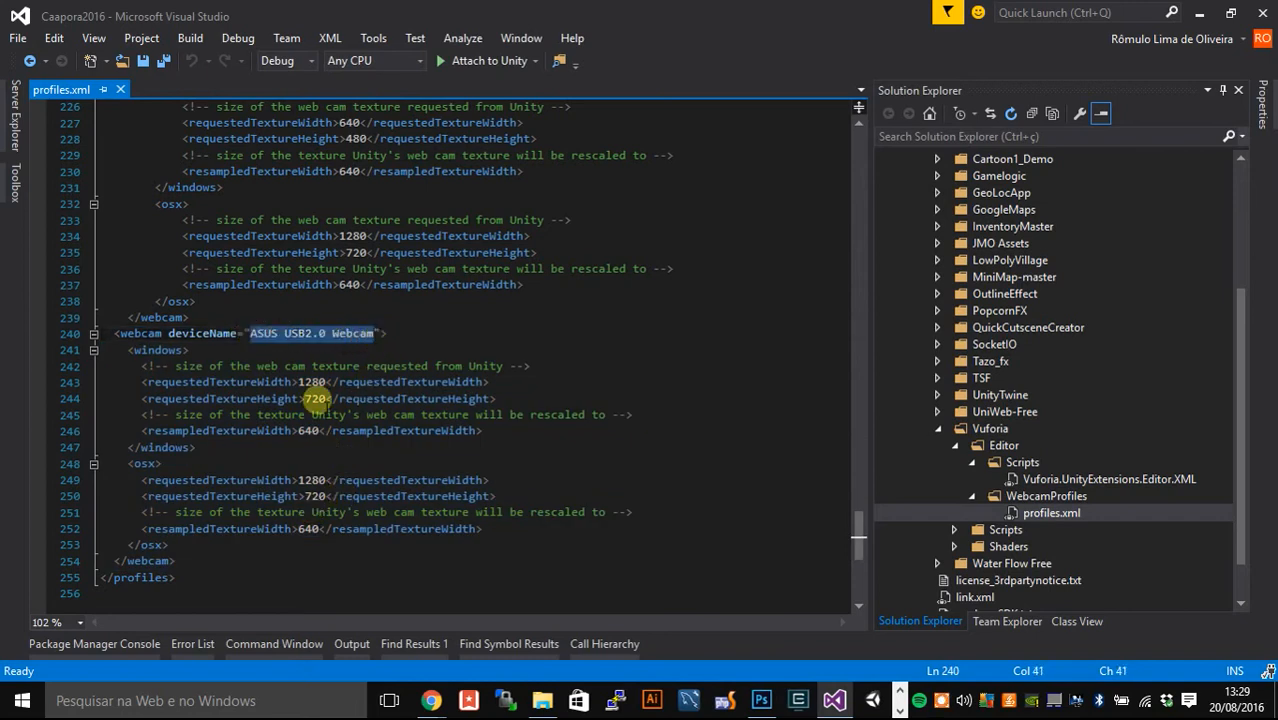
double_click(313, 383)
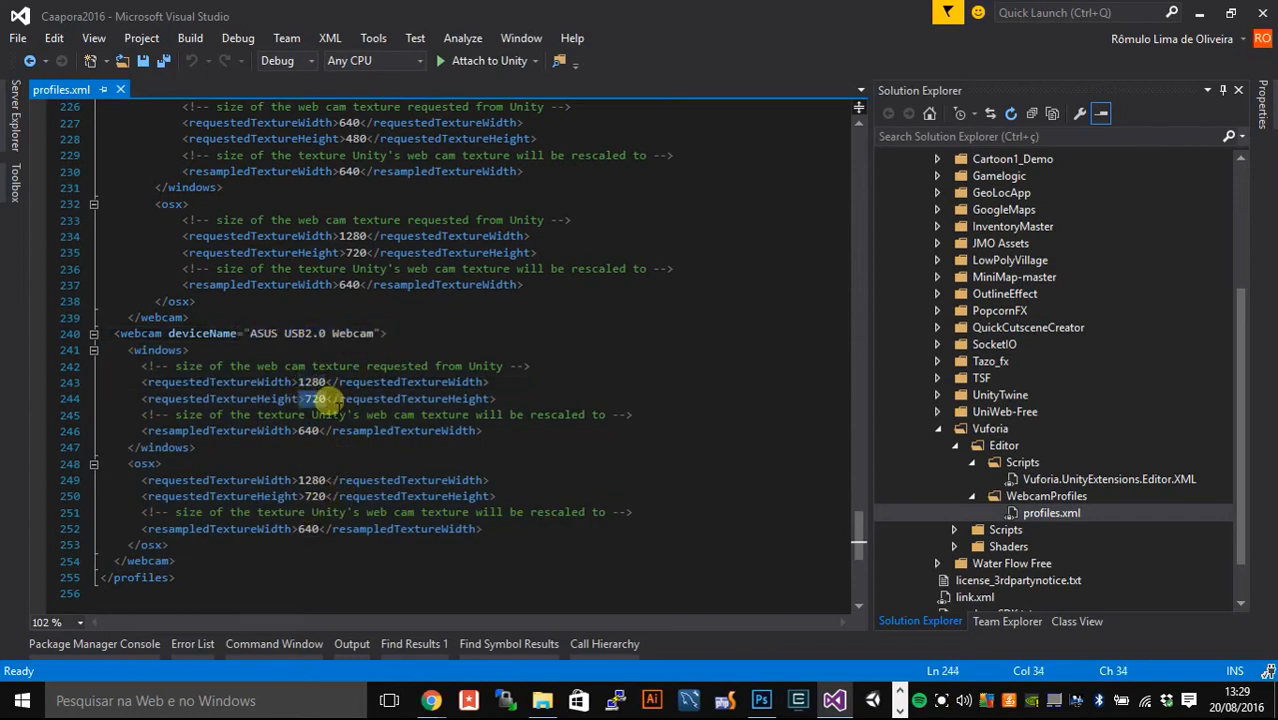
click(310, 430)
click(352, 431)
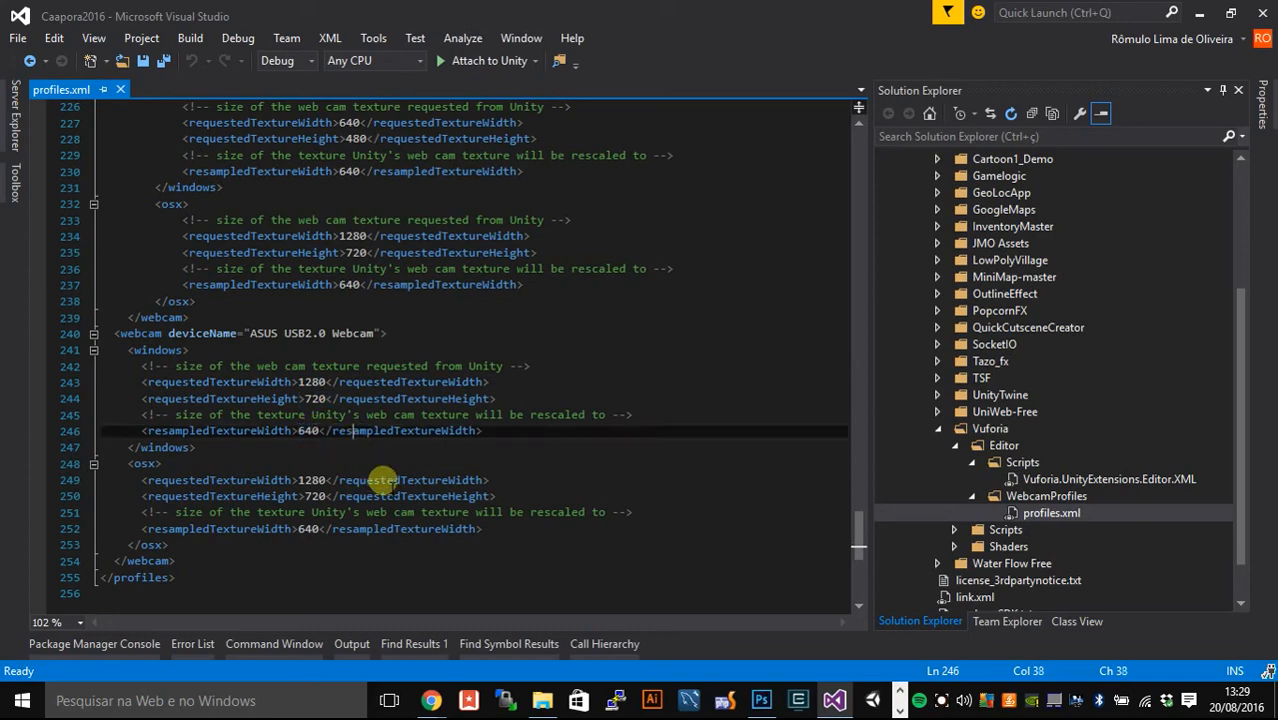
Step: Switch back to Unity and choose ASUS USB2.0 Webcam as the Camera Device in ARCamera's Web Cam Behaviour
key(alt+Tab)
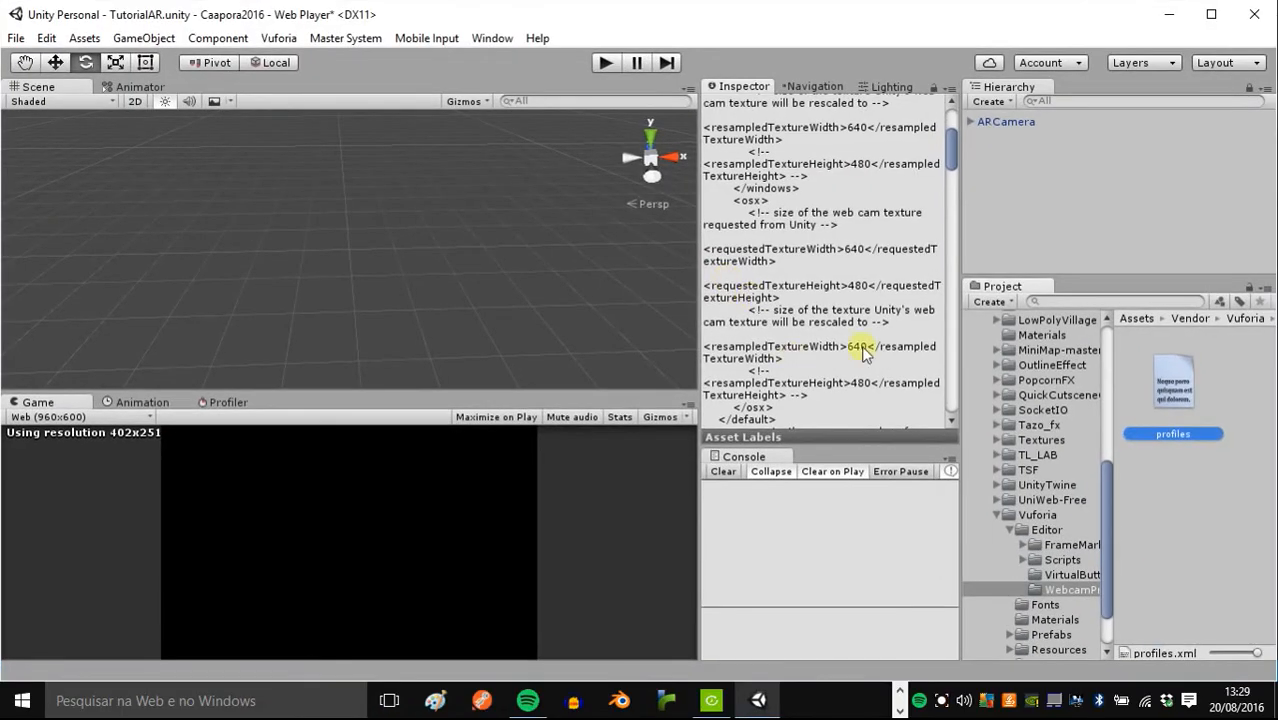
click(1009, 122)
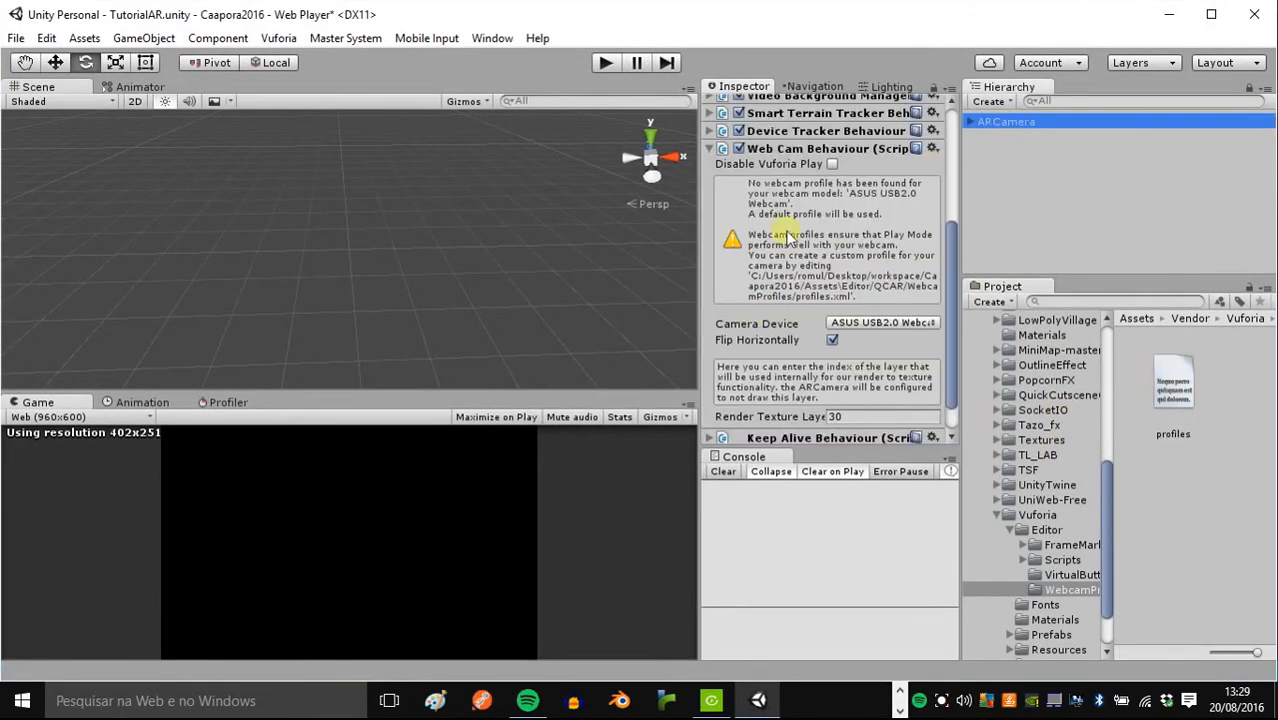
scroll(815, 300, down, 1)
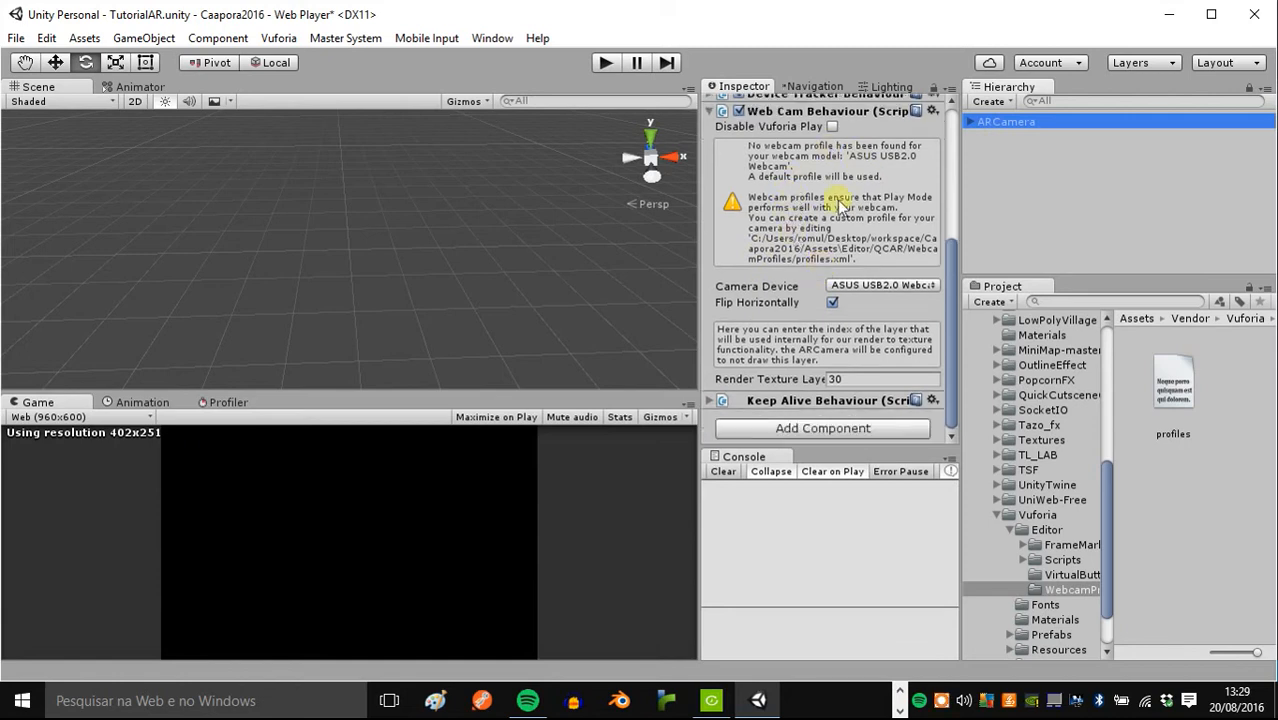
scroll(805, 230, up, 1)
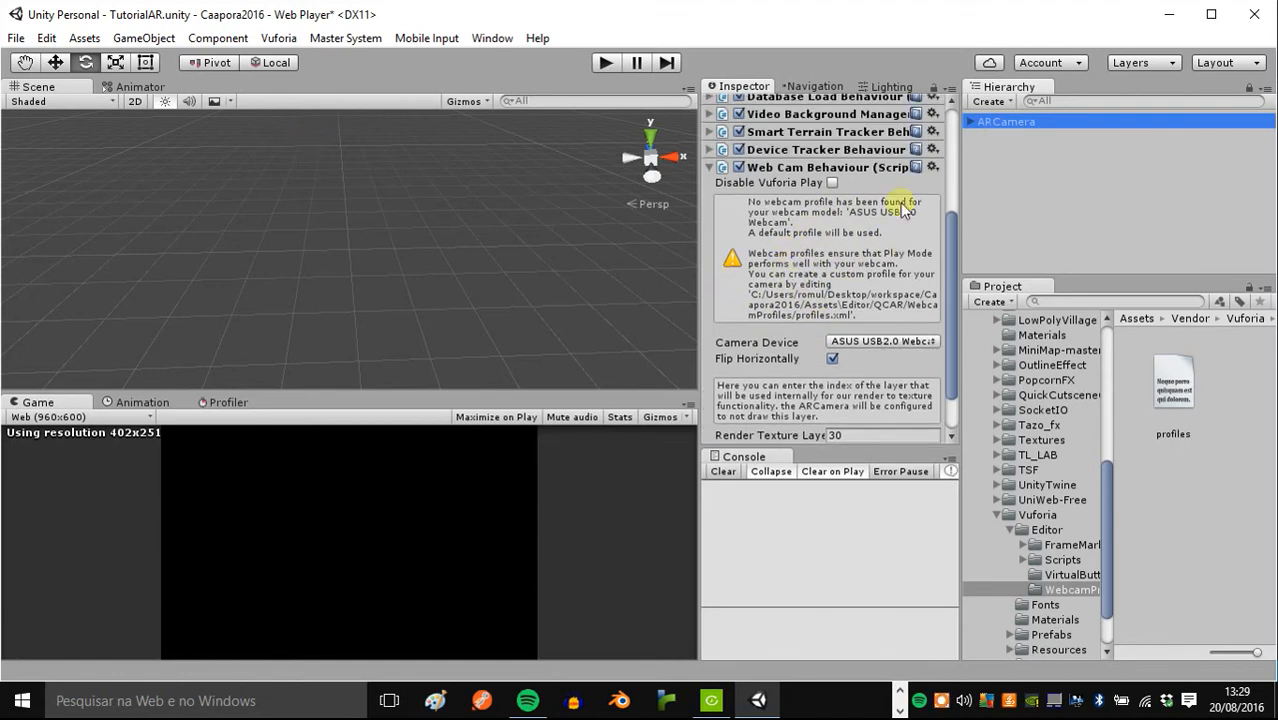
scroll(858, 234, down, 1)
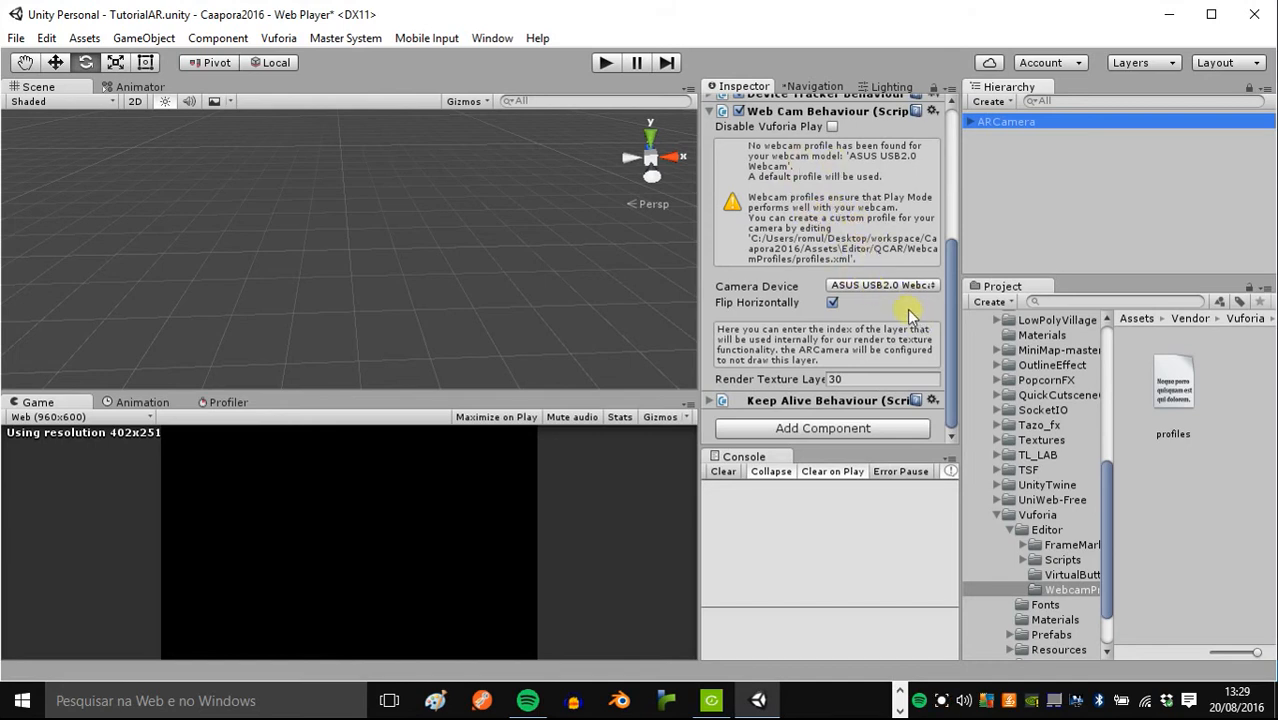
click(862, 287)
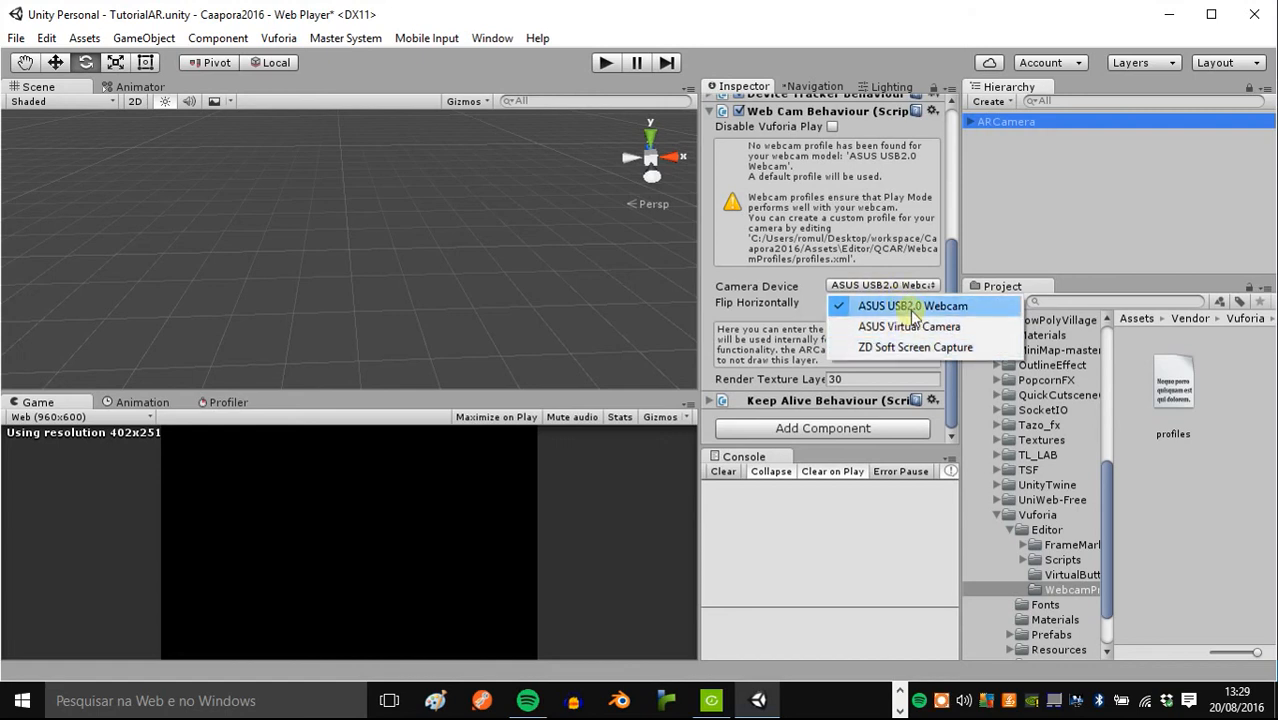
click(915, 306)
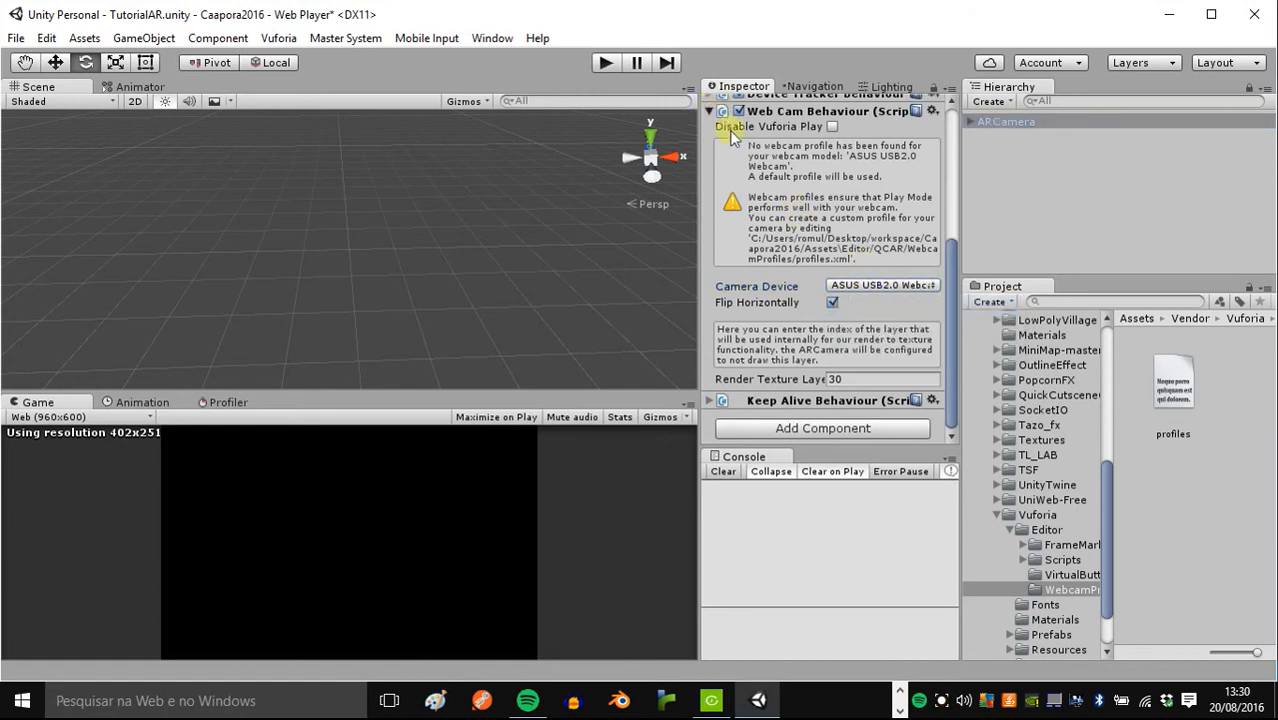
Step: Collapse ARCamera's Web Cam Behaviour component
click(710, 111)
click(710, 161)
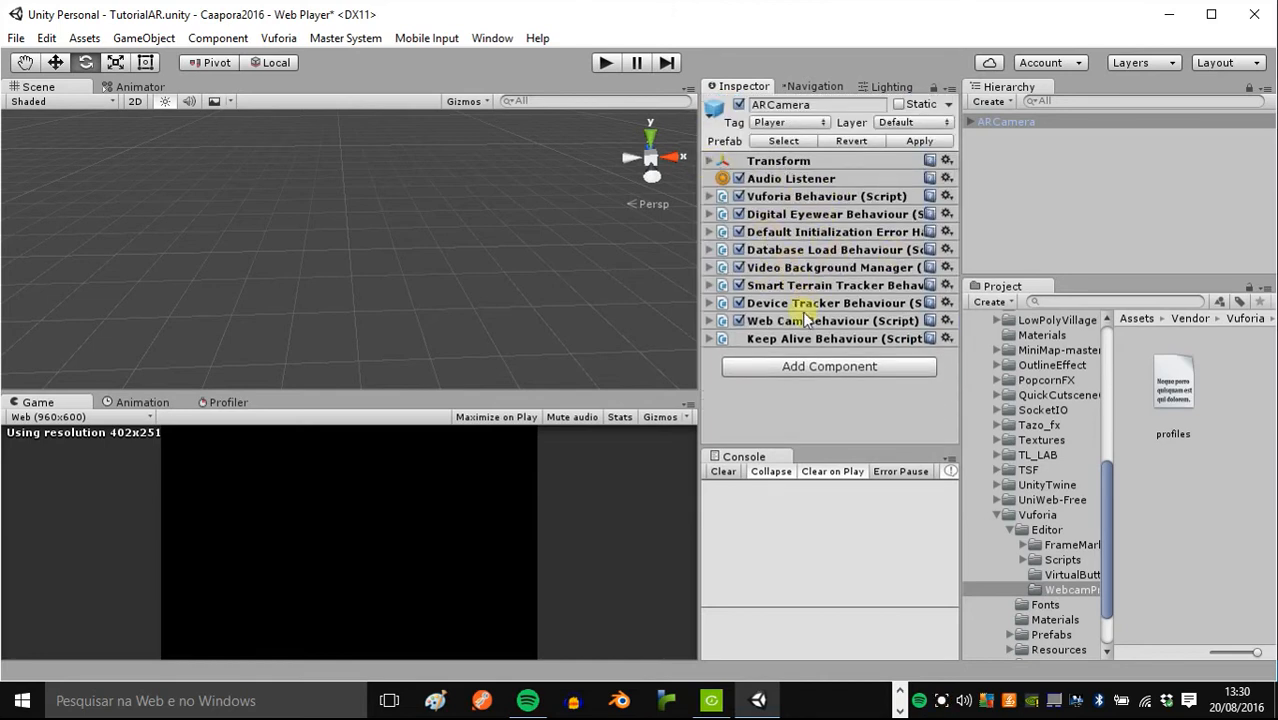
click(709, 321)
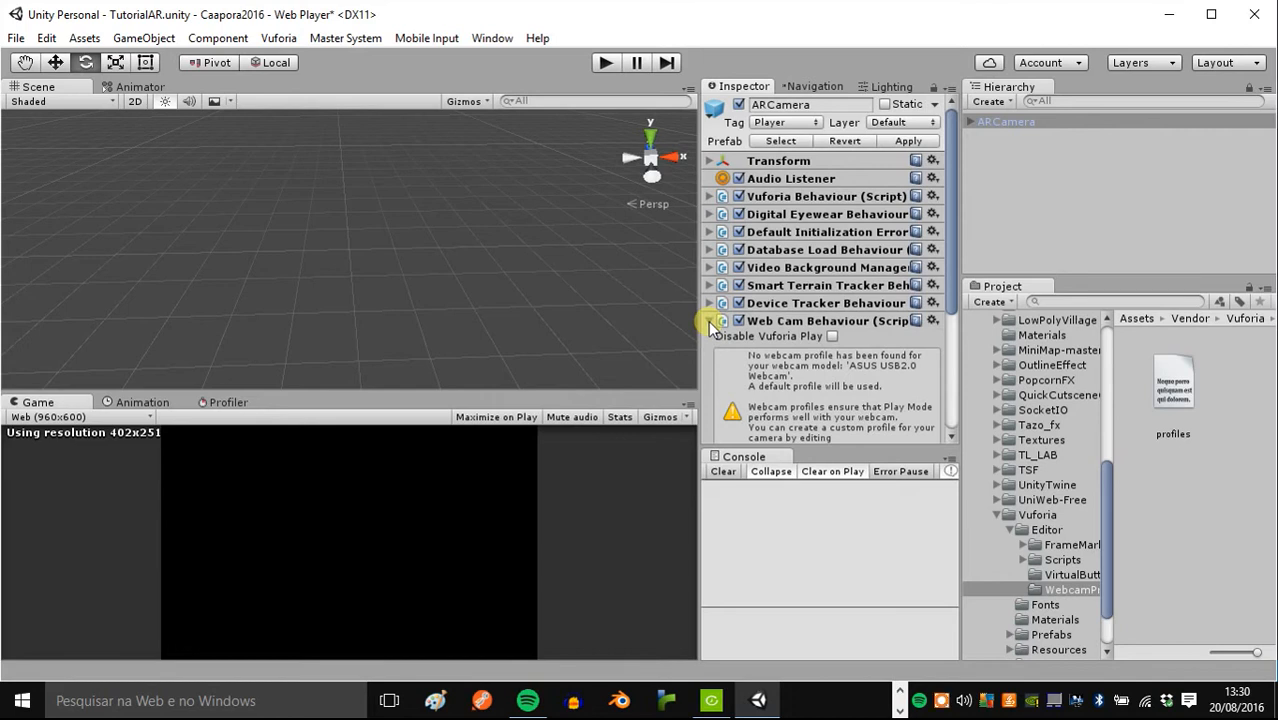
click(821, 324)
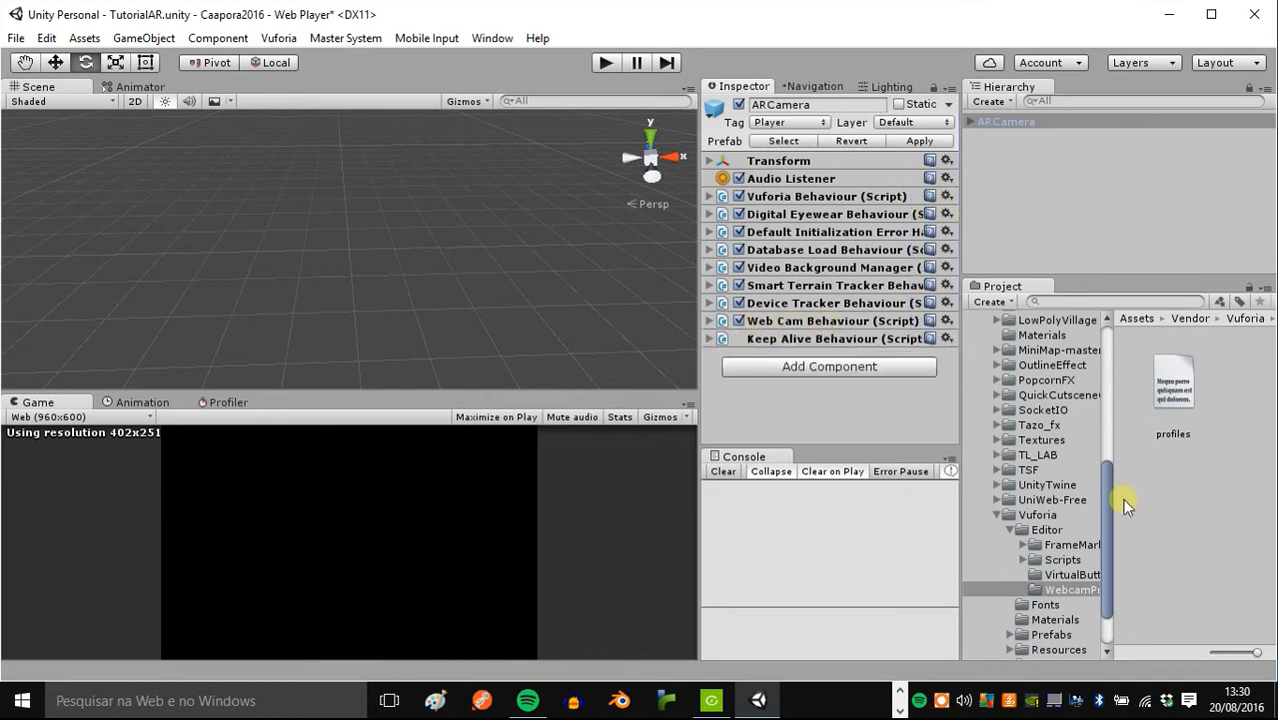
Step: Place the ImageTarget prefab from the Vuforia Prefabs folder into the scene
click(995, 514)
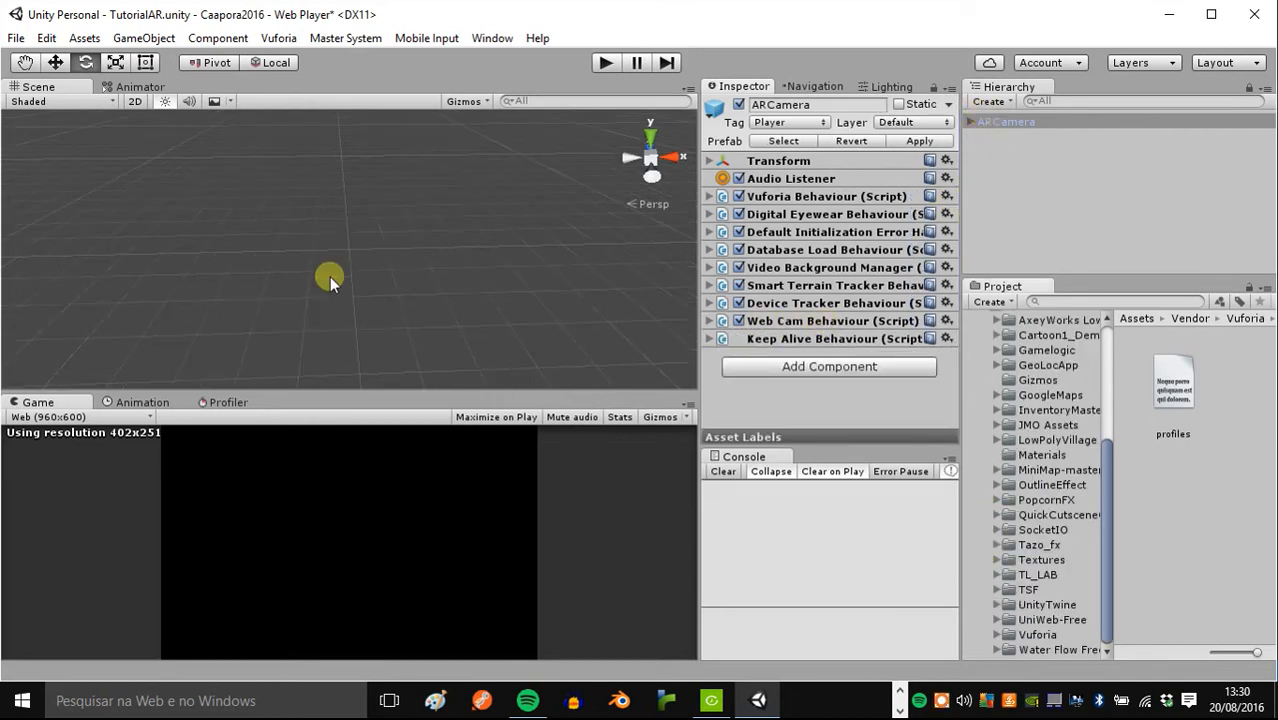
scroll(1045, 472, up, 4)
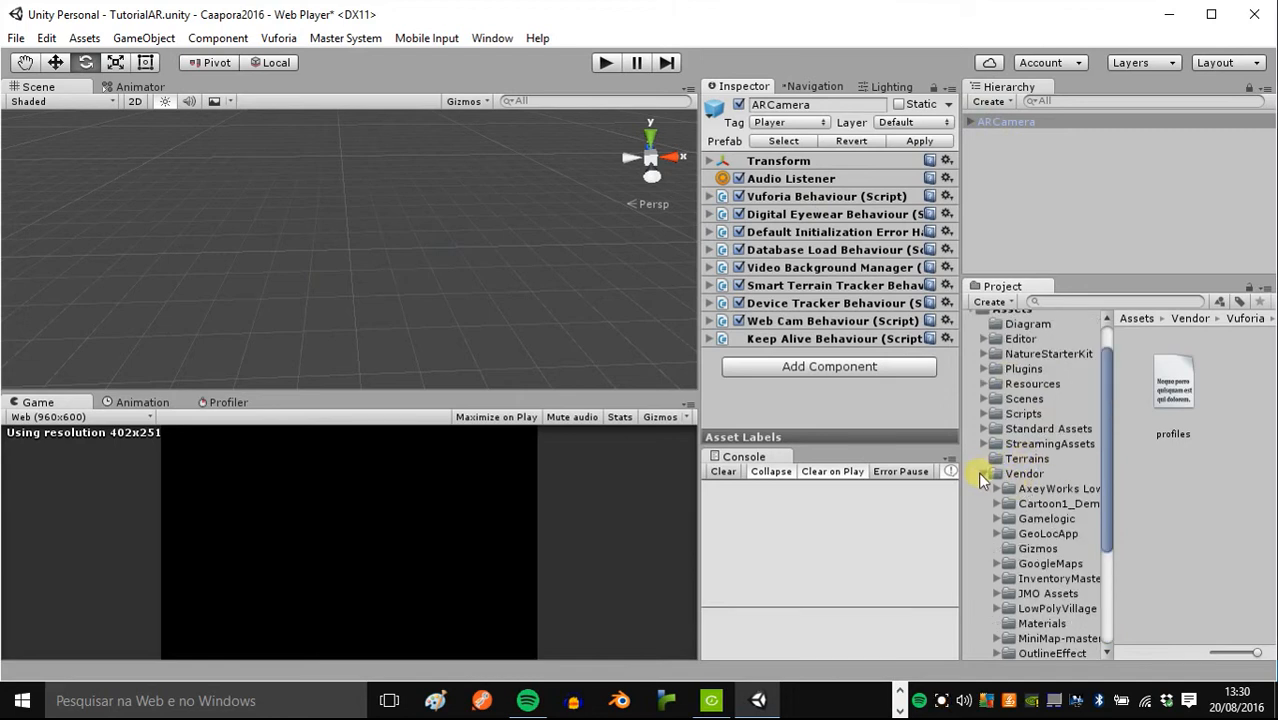
scroll(1013, 565, down, 4)
click(996, 635)
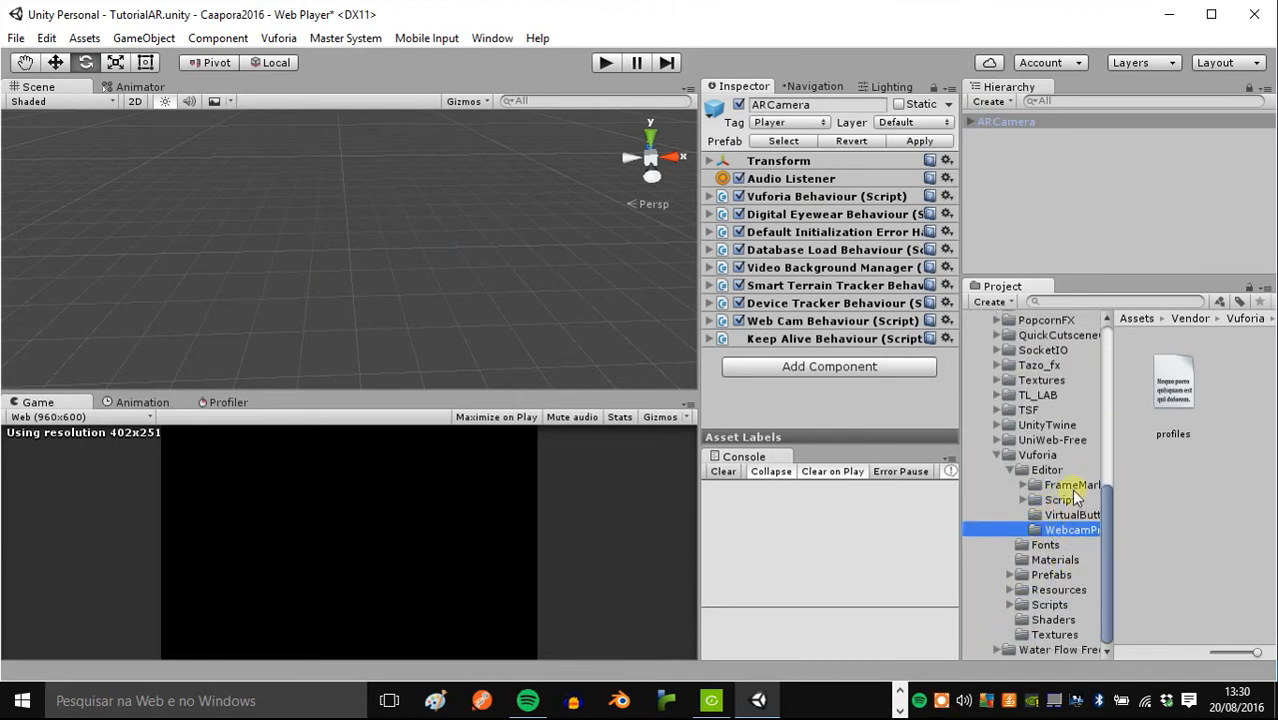
click(1011, 471)
click(1048, 575)
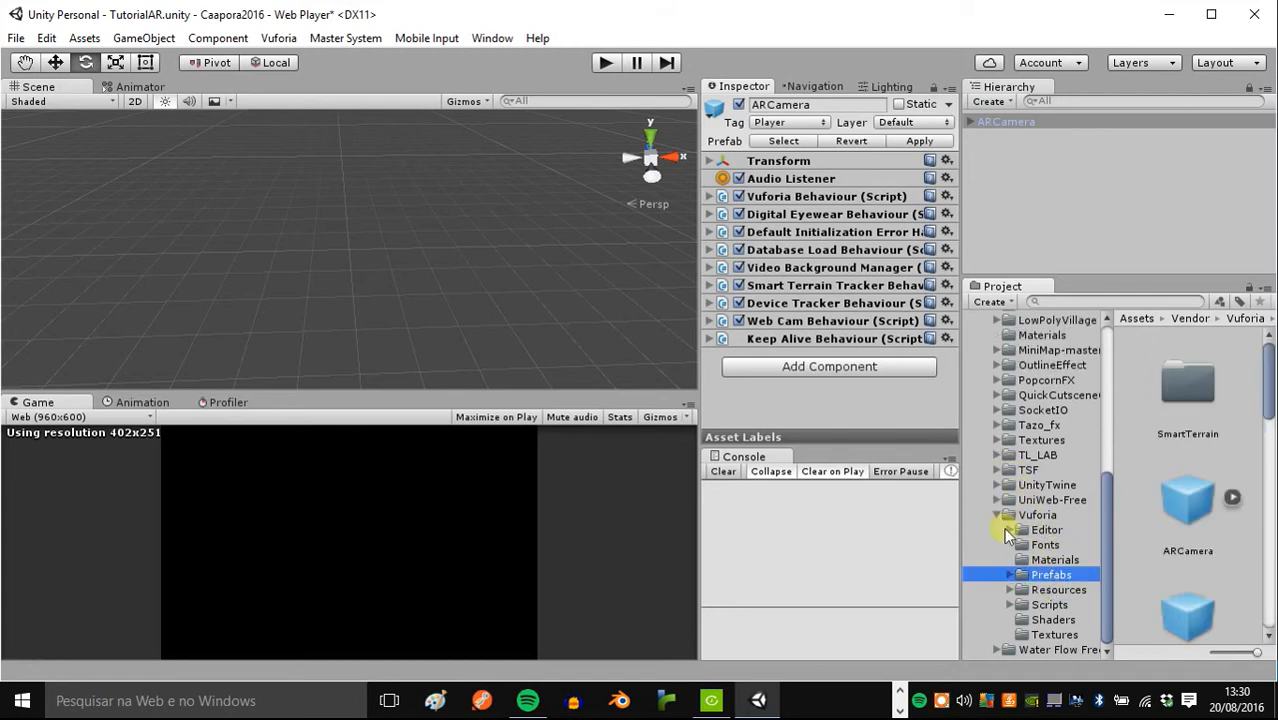
scroll(1193, 512, down, 3)
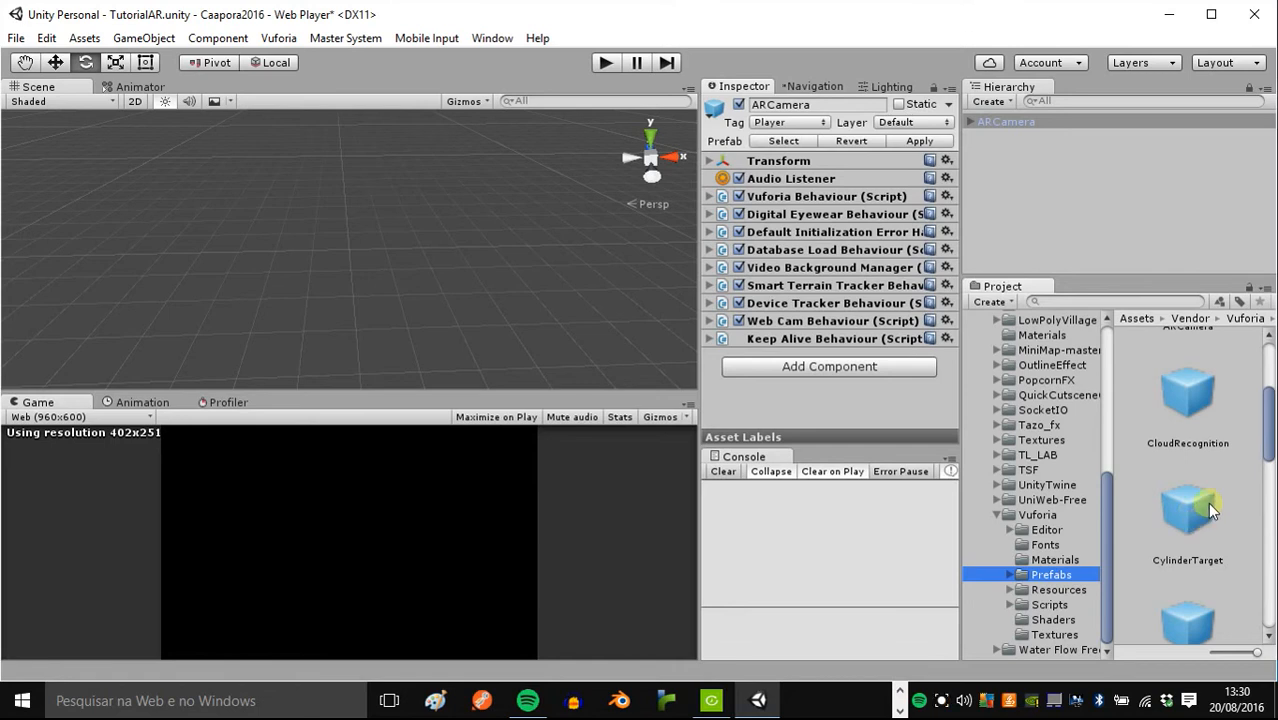
scroll(1210, 511, down, 2)
drag(1197, 526, 442, 280)
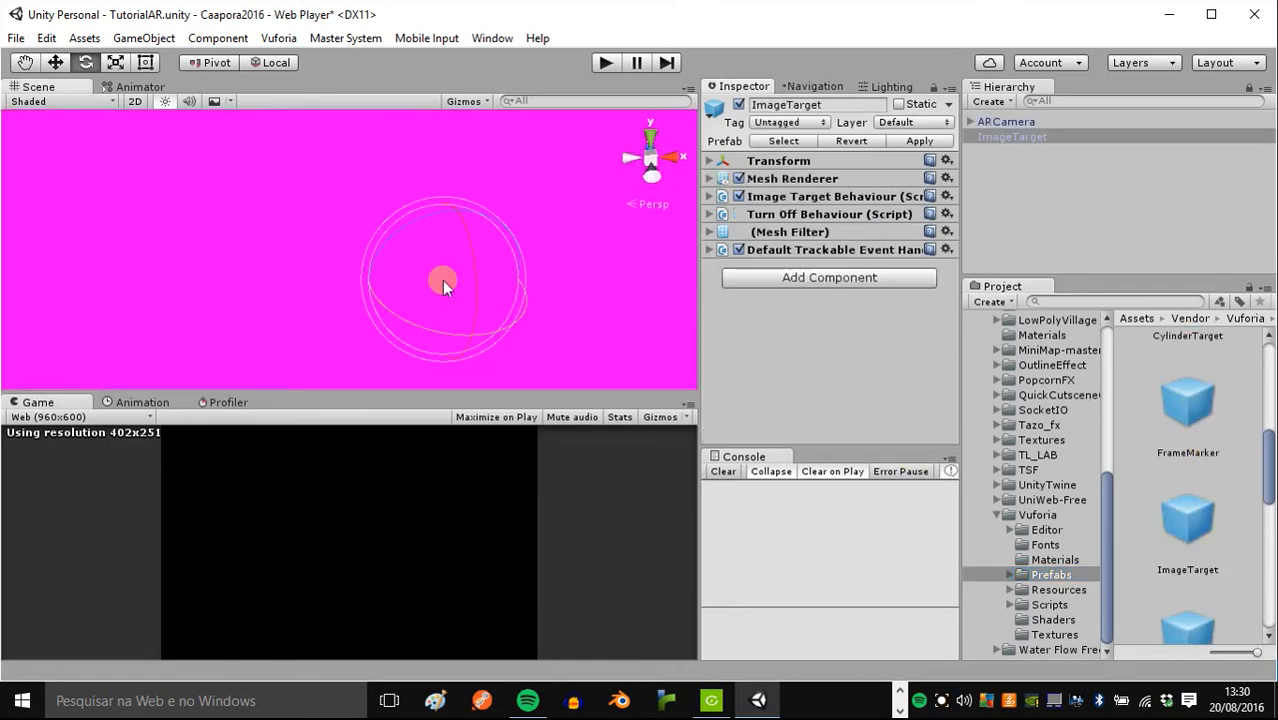
Step: Set the ImageTarget's position to X 0, Y 0, Z 0 and frame it in the scene view
click(707, 160)
click(710, 161)
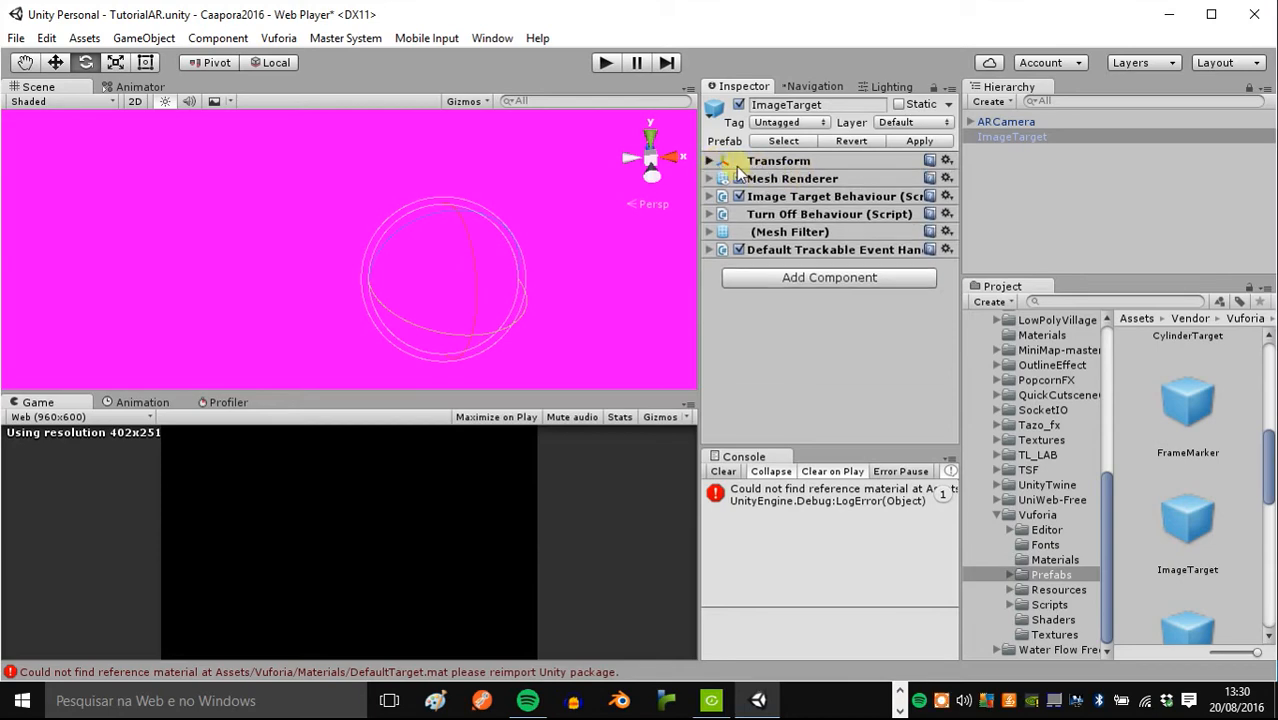
click(710, 161)
double_click(805, 176)
text(0)
double_click(866, 176)
text(0)
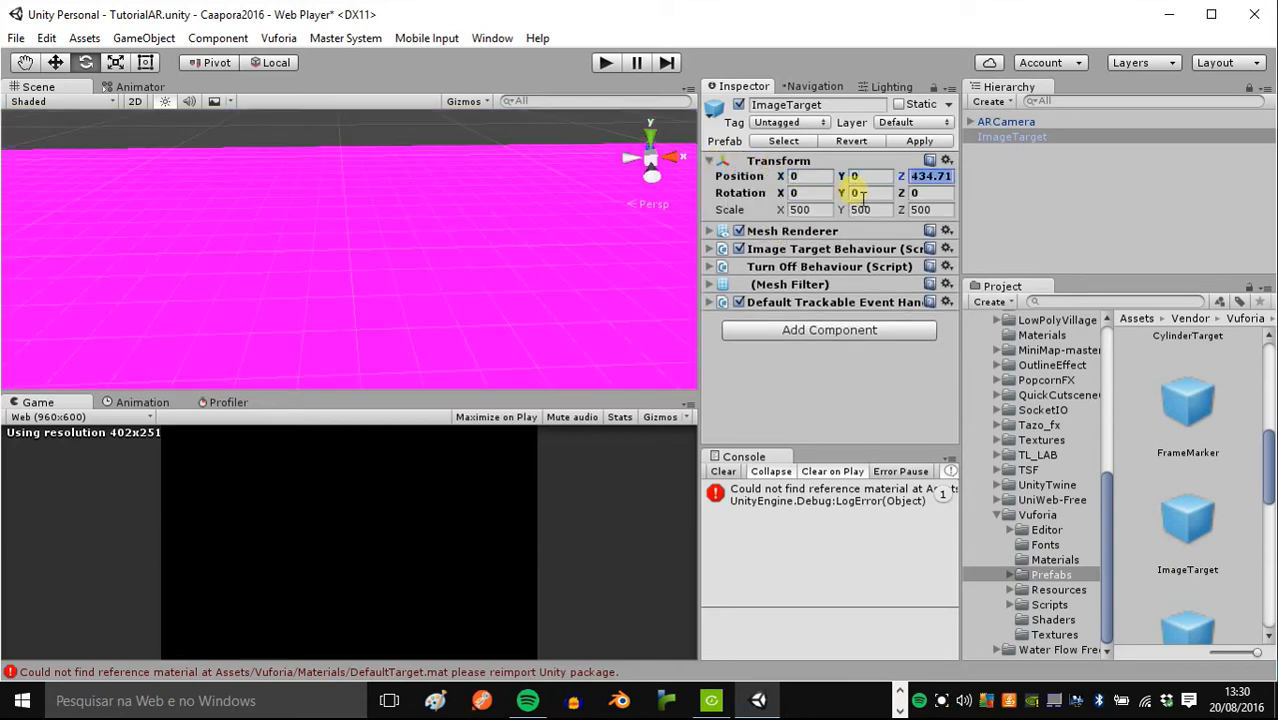
key(Tab)
text(0)
double_click(1079, 139)
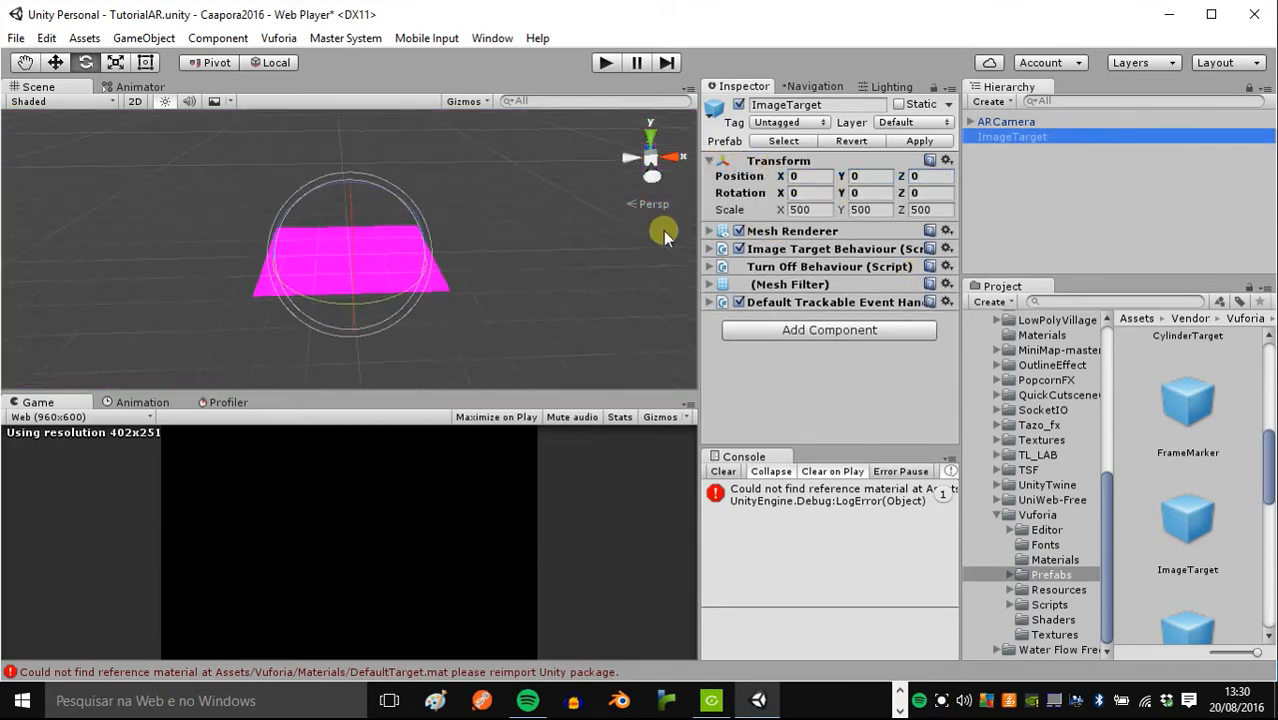
Step: Move the ARCamera along the X axis to about -271 with the Move tool
click(1020, 122)
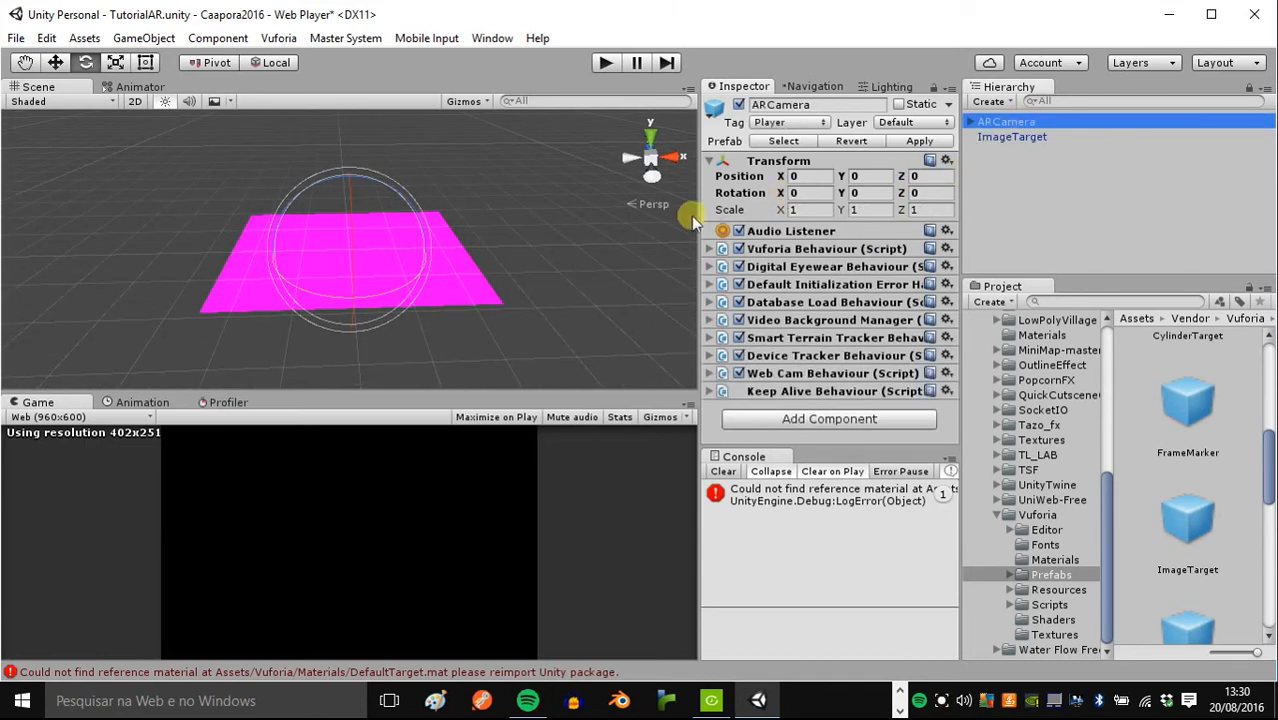
click(55, 62)
drag(416, 248, 302, 337)
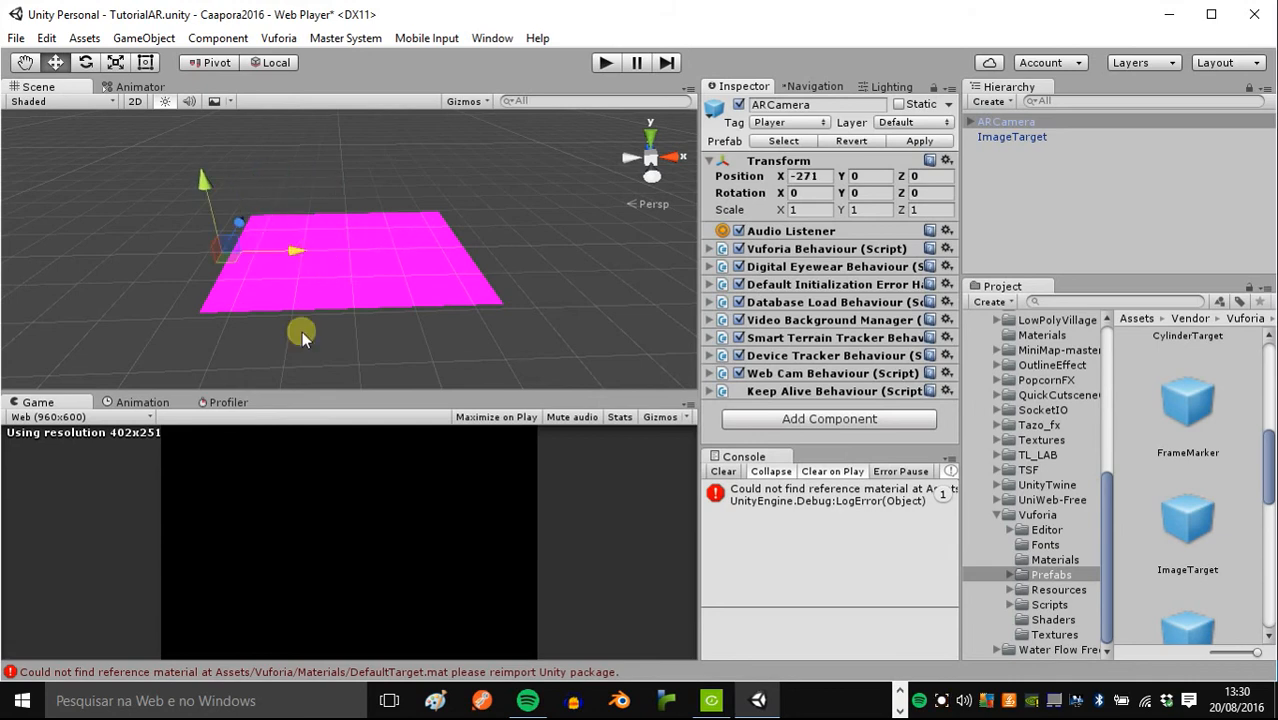
Step: Set the ARCamera's tag to MainCamera
click(1015, 138)
click(1000, 121)
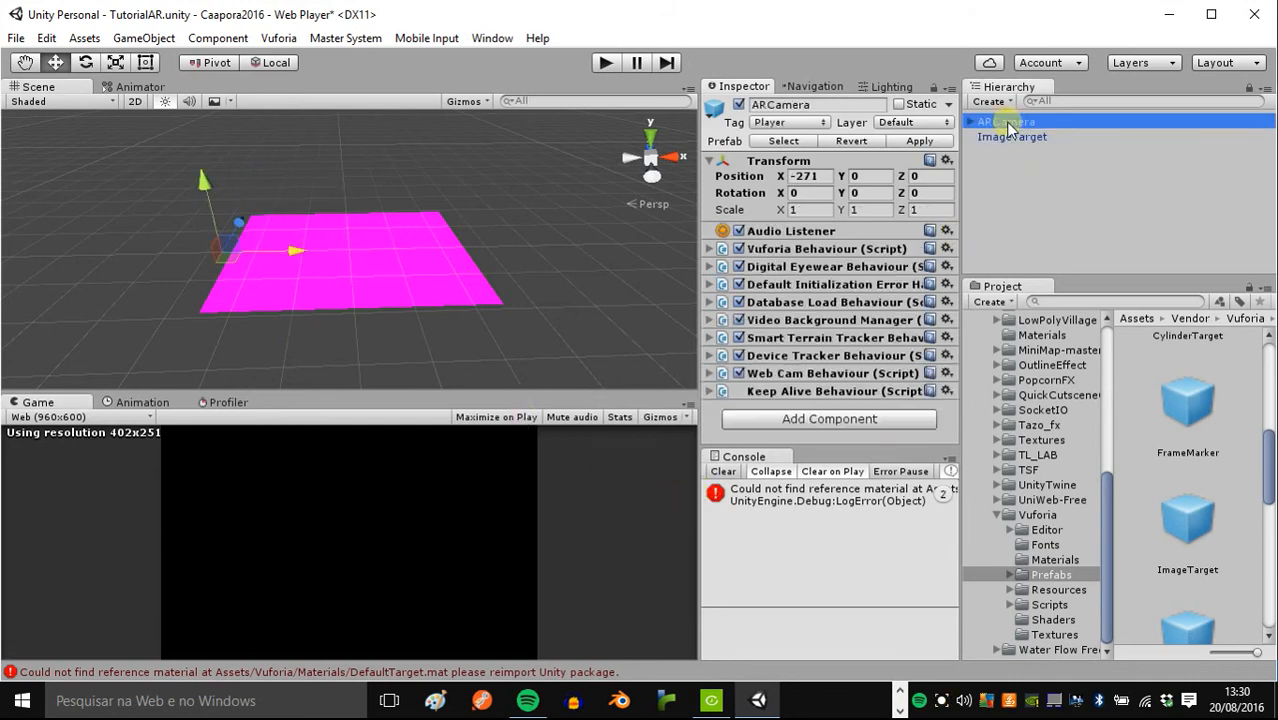
click(804, 123)
click(848, 228)
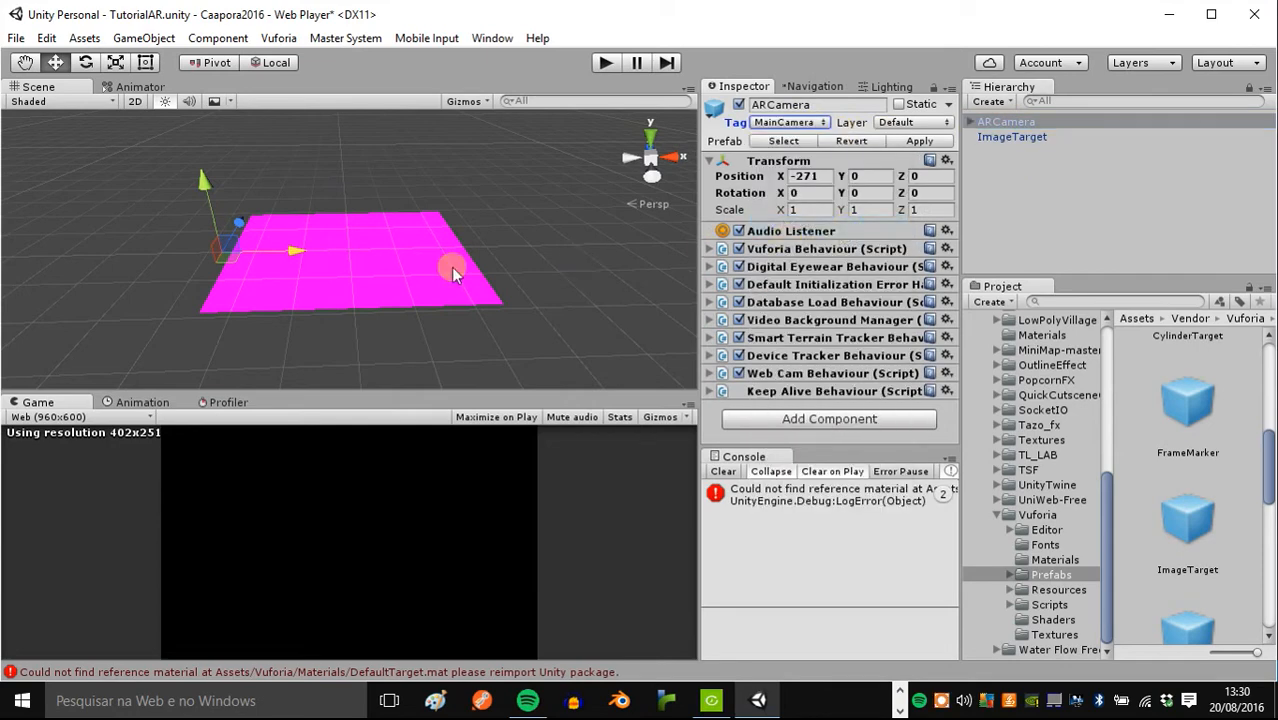
Step: Move the ARCamera along the X axis to about -317 and set its tag to Respawn
mouse_move(290, 258)
mouse_down()
mouse_move(257, 259)
mouse_move(273, 258)
mouse_up()
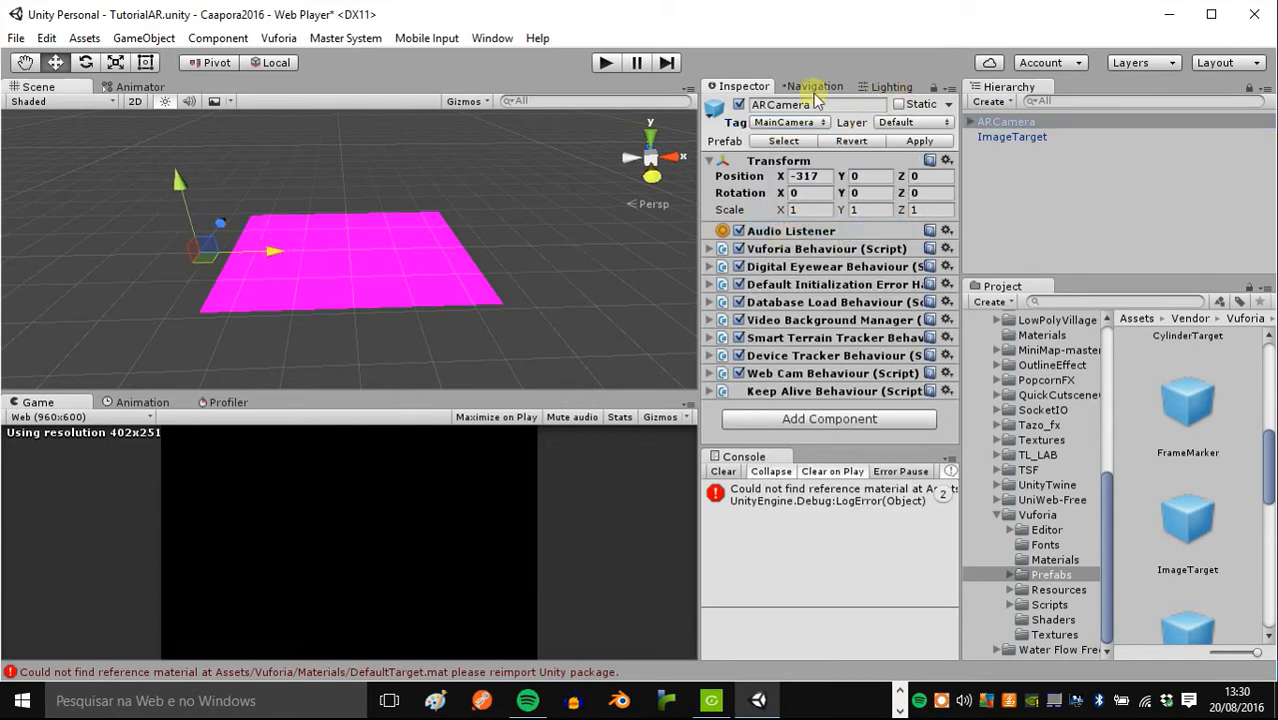
click(783, 121)
click(803, 162)
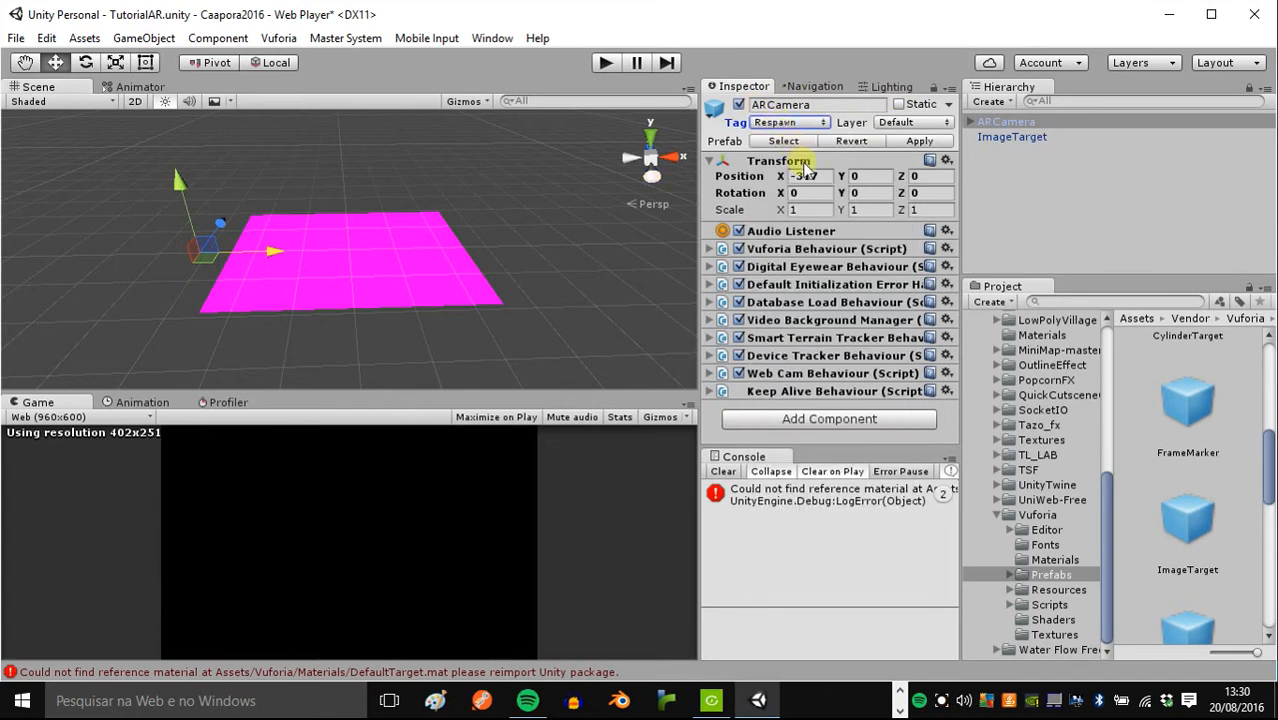
click(802, 126)
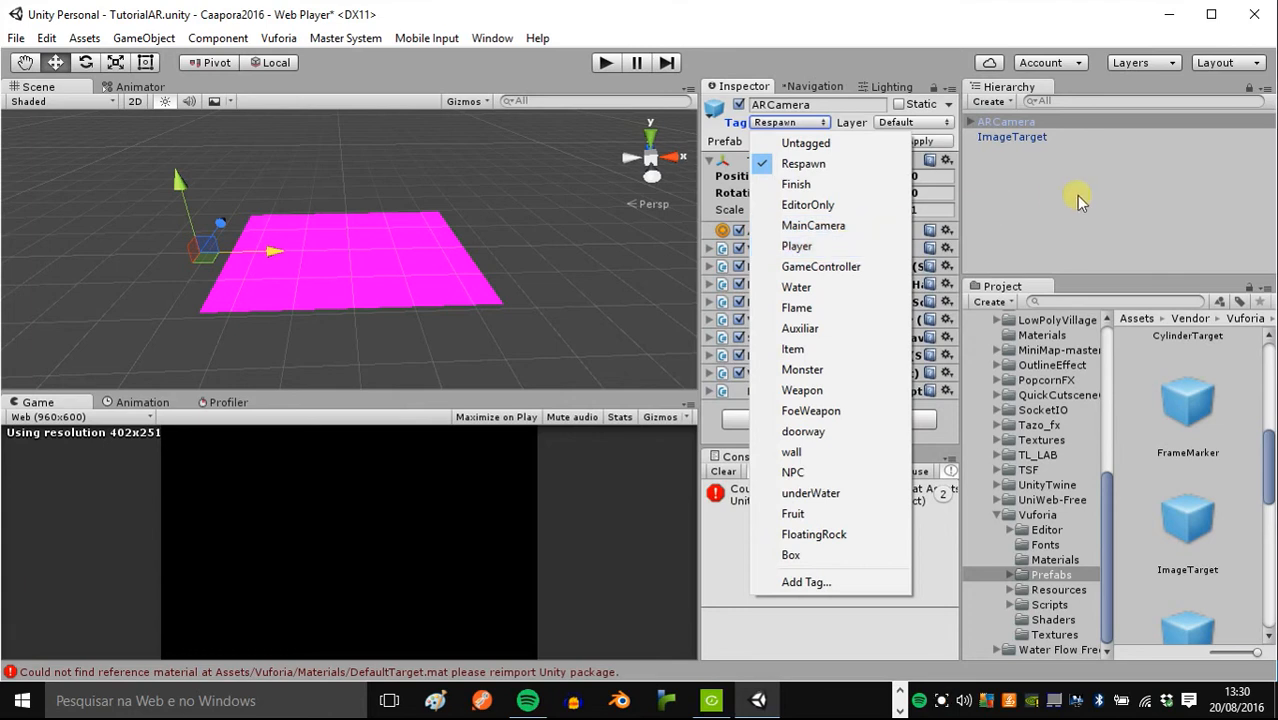
click(1026, 150)
Step: Move the ImageTarget along the X axis to about 251, then select the ARCamera and view the console error's details
click(1028, 140)
drag(431, 254, 546, 241)
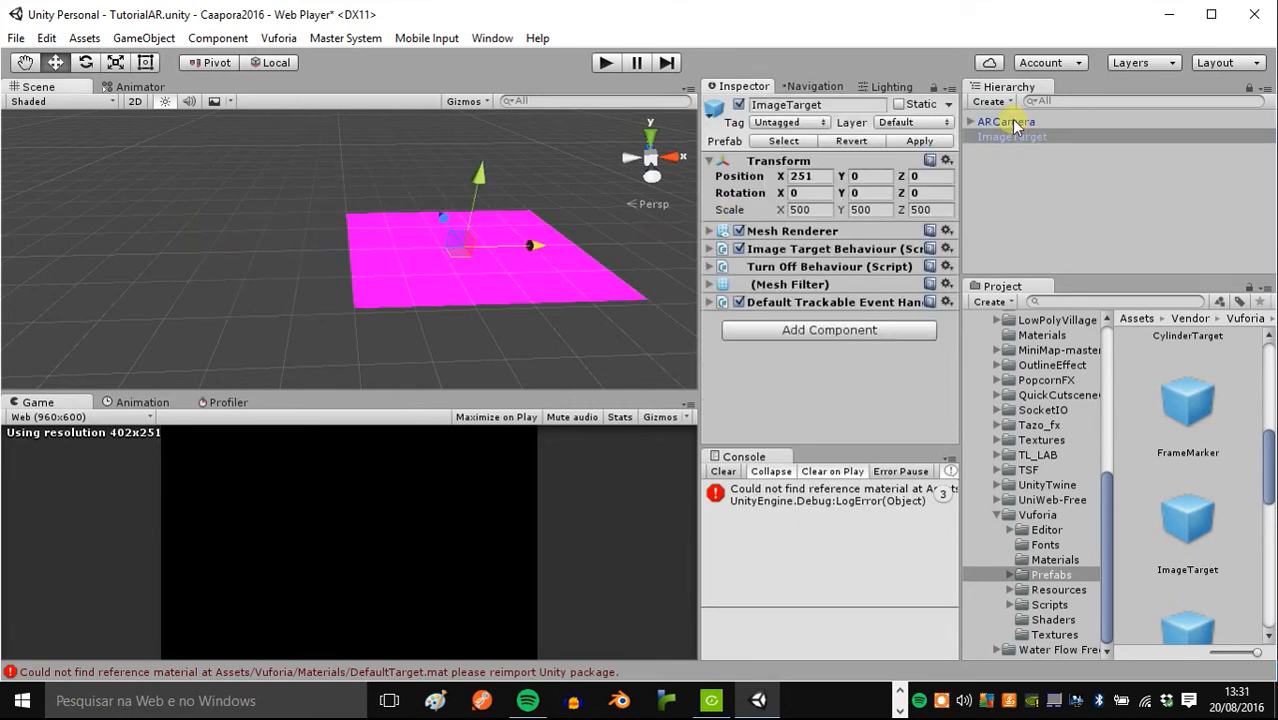
click(1012, 122)
click(894, 494)
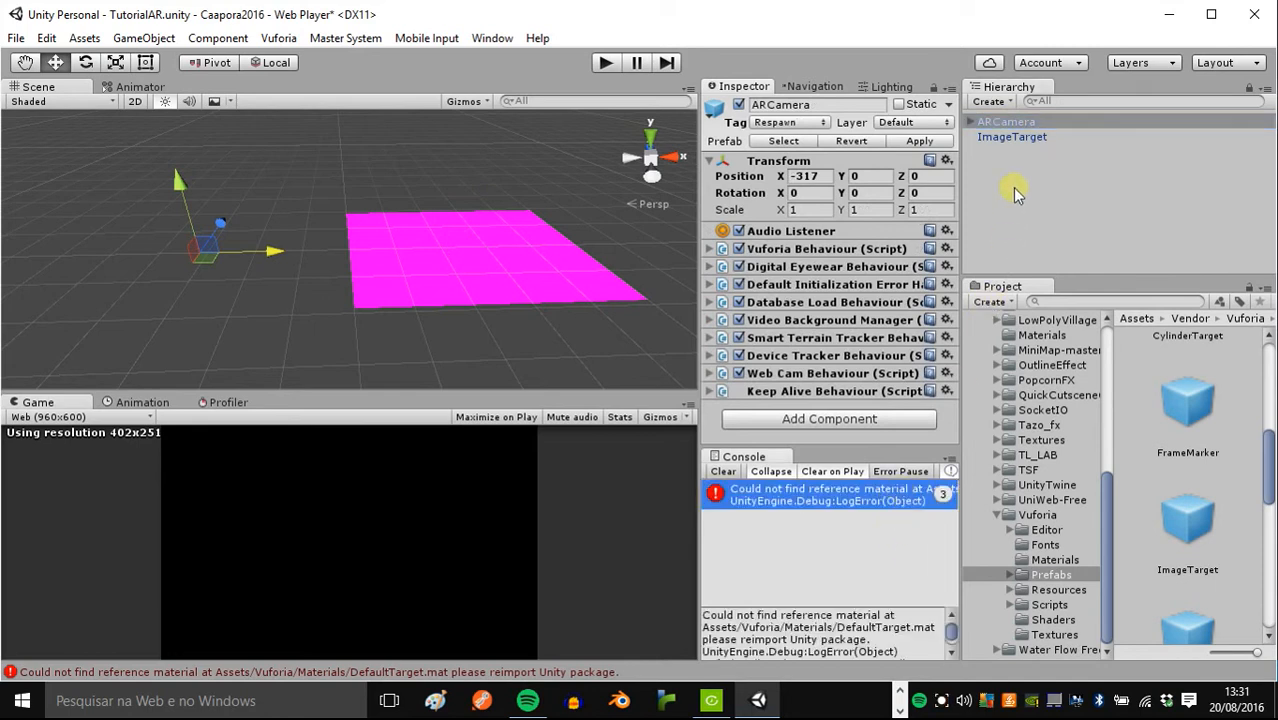
Step: In the ImageTarget's Image Target Behaviour, set Database to Tutorial and Image Target to IdadeOlhosII, then collapse the component
click(1062, 139)
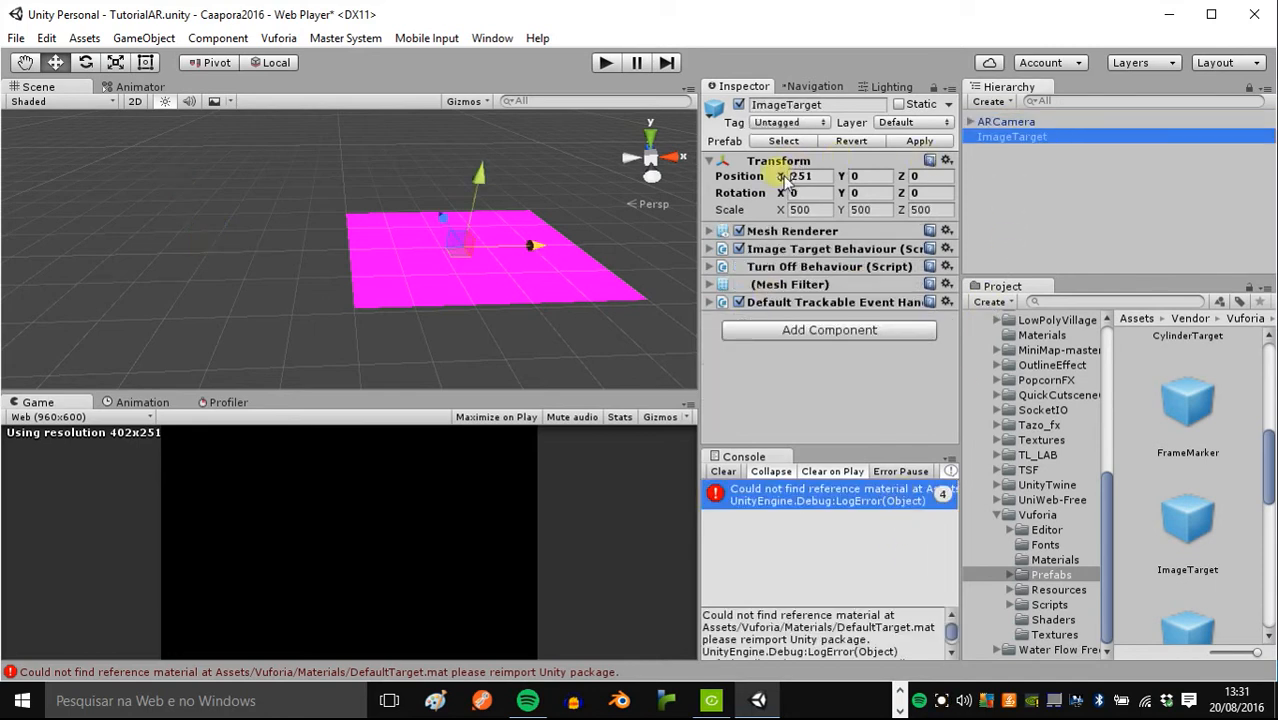
click(711, 160)
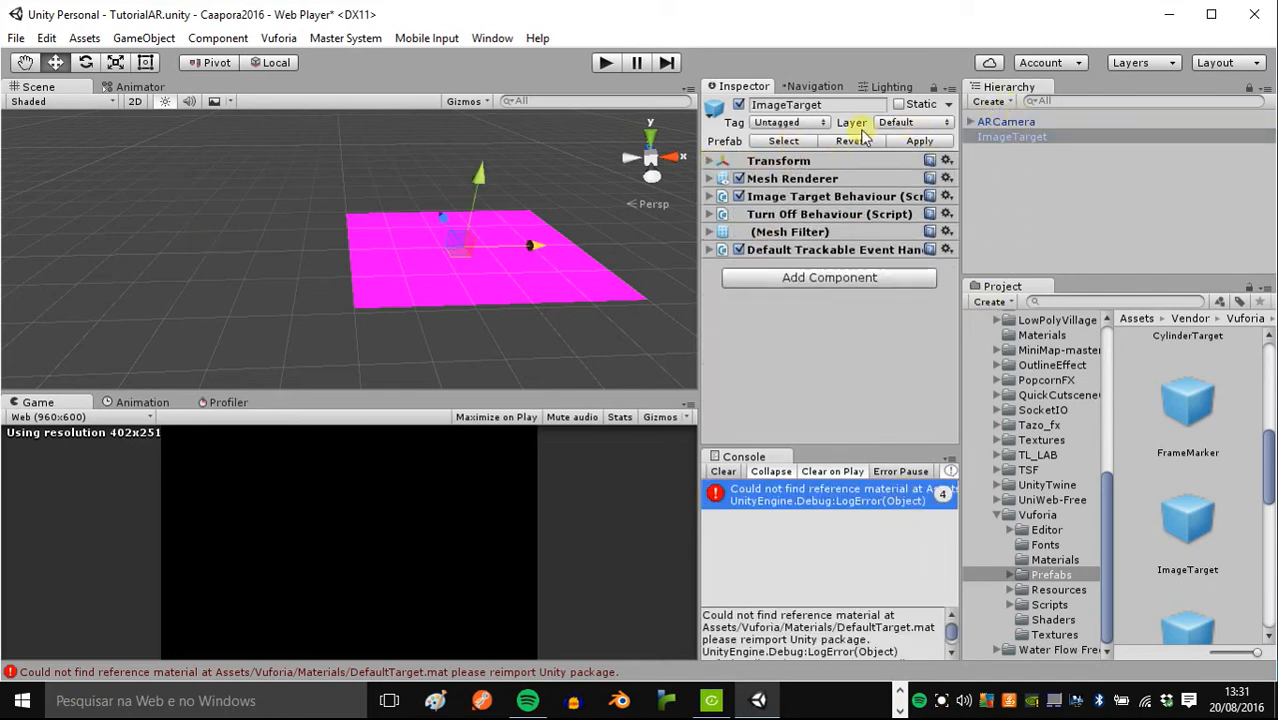
drag(512, 247, 465, 287)
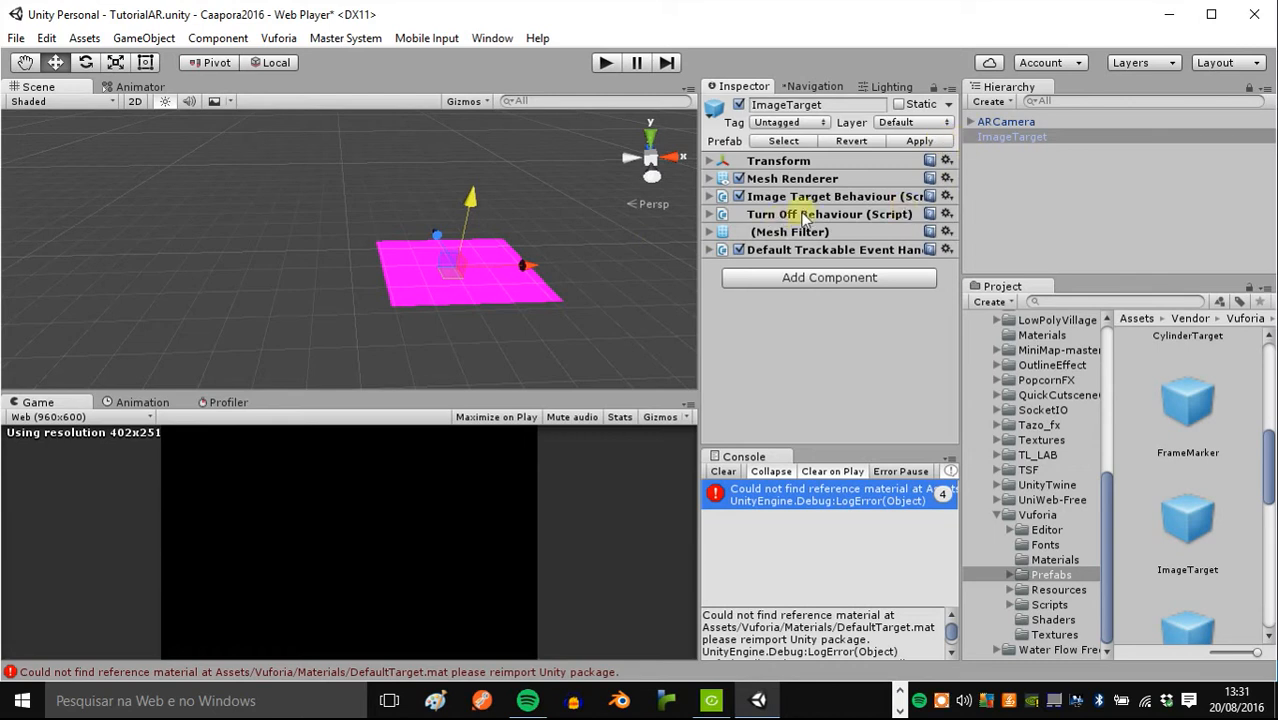
click(709, 197)
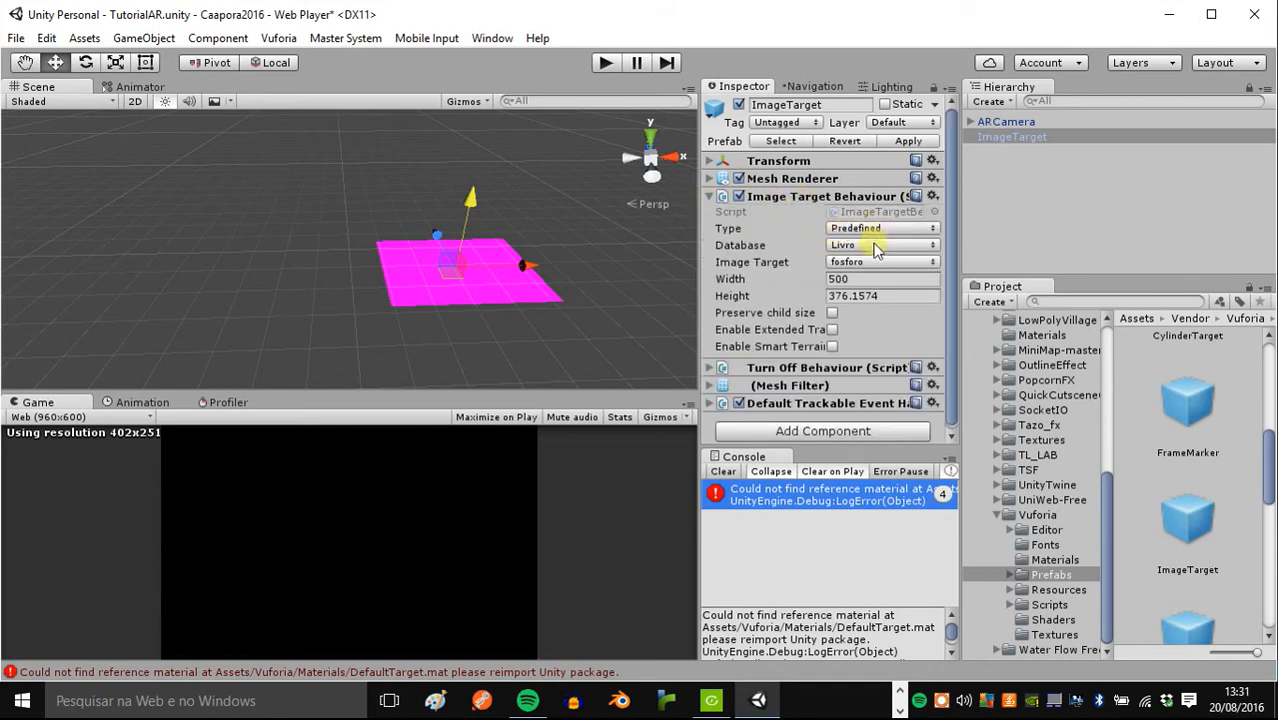
click(875, 248)
click(895, 332)
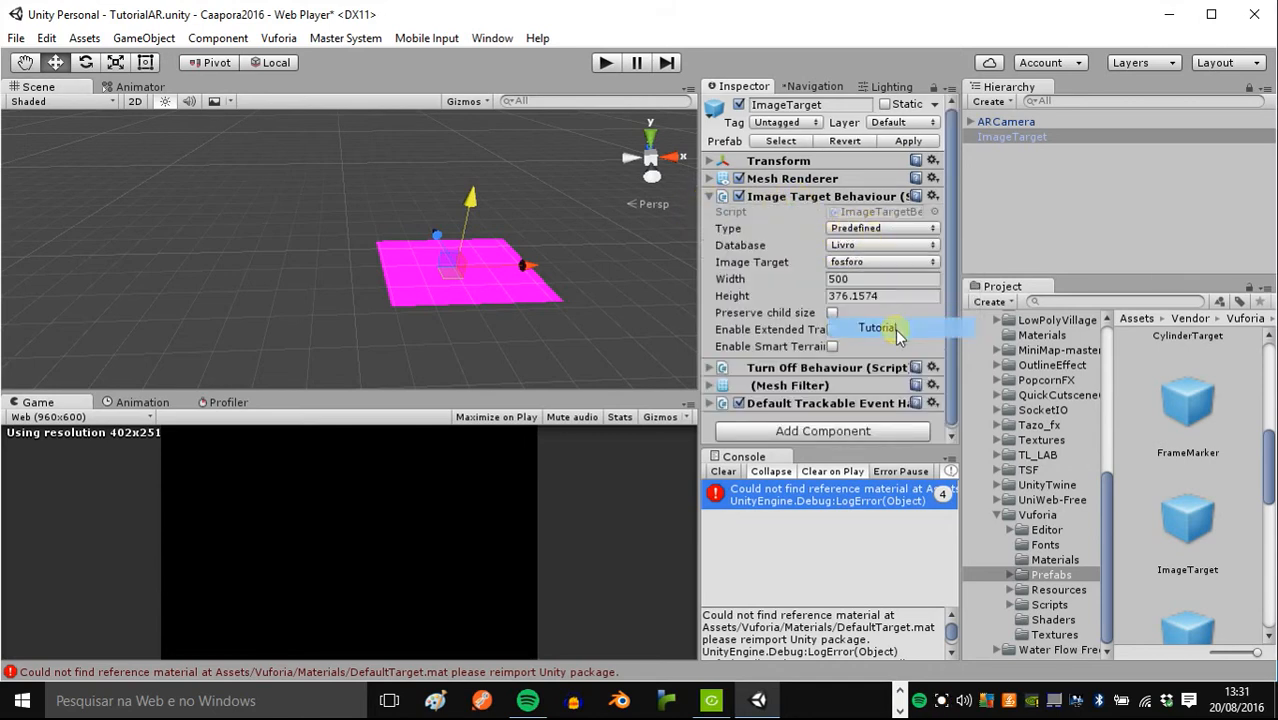
click(862, 262)
click(886, 284)
click(861, 282)
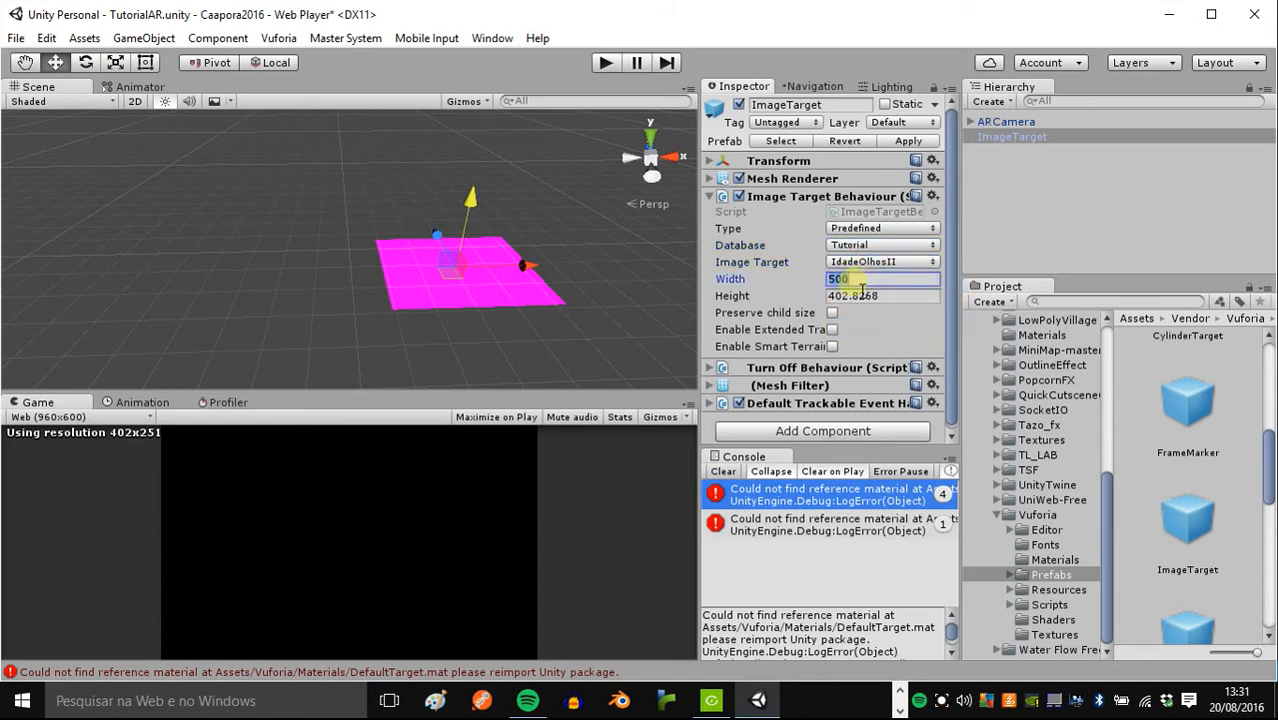
click(710, 196)
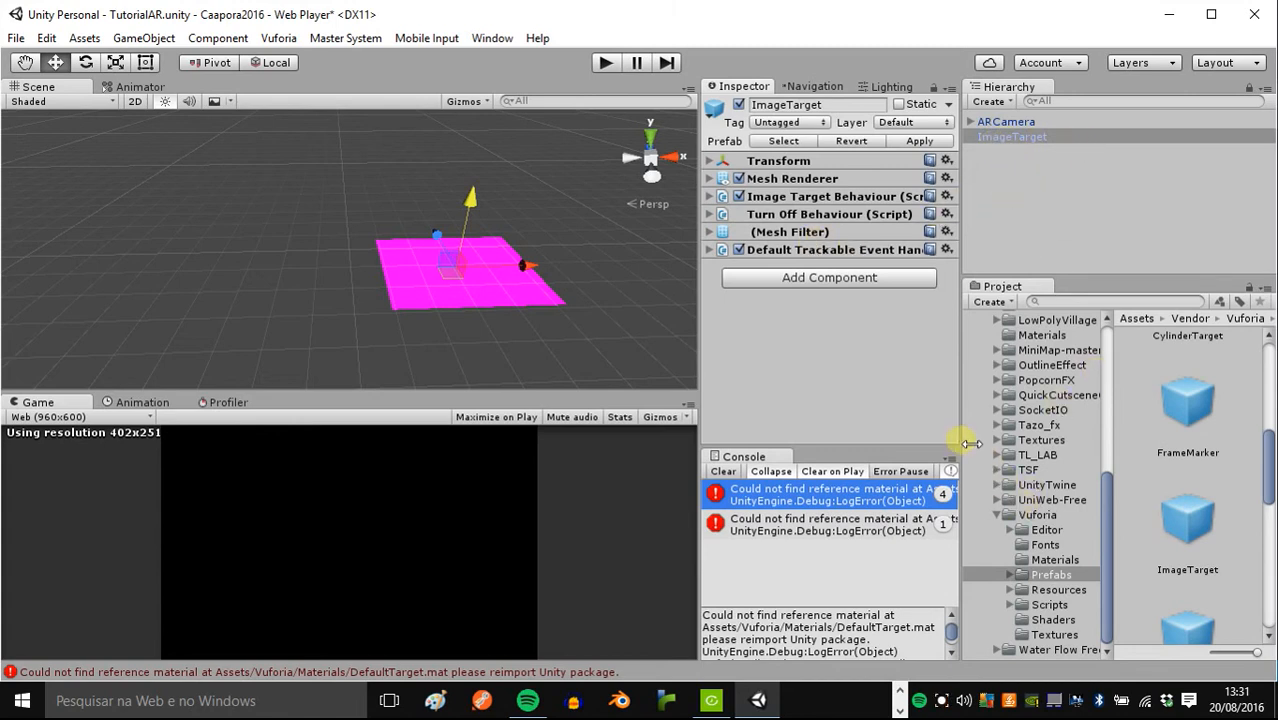
Step: Open the Animals folder inside the project's Assets/Resources/Prefabs
scroll(1115, 395, up, 5)
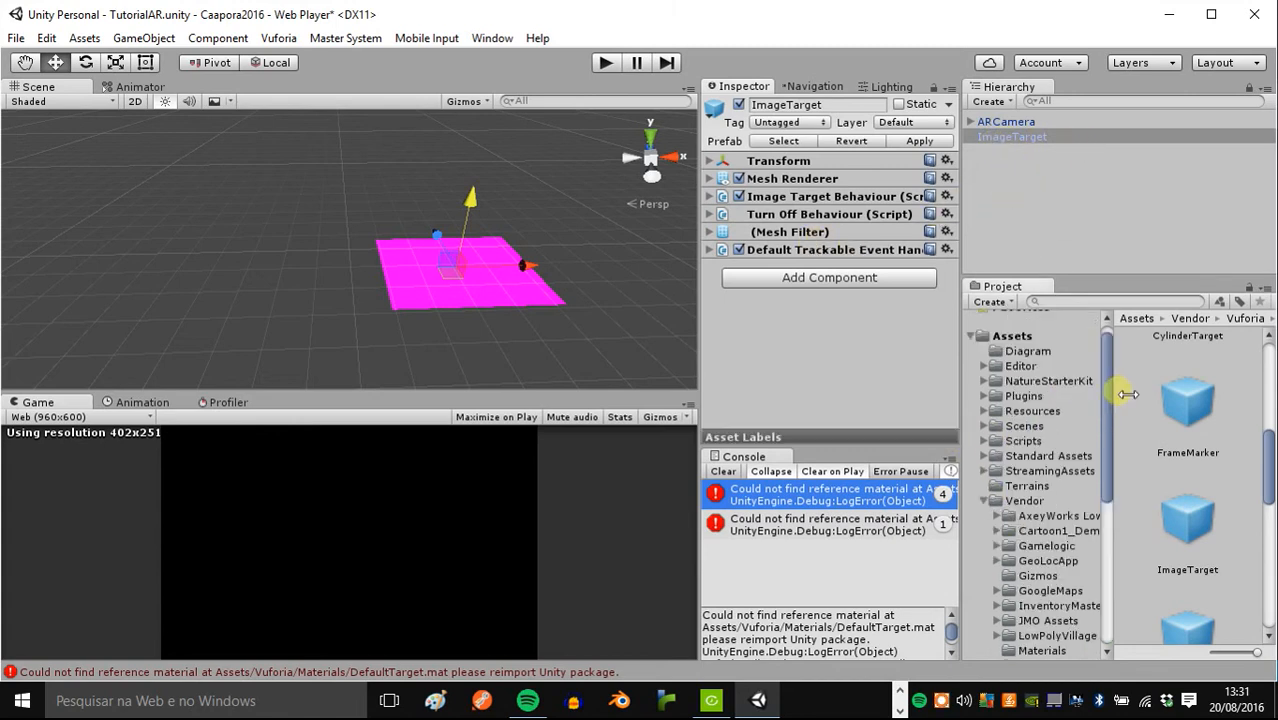
click(982, 500)
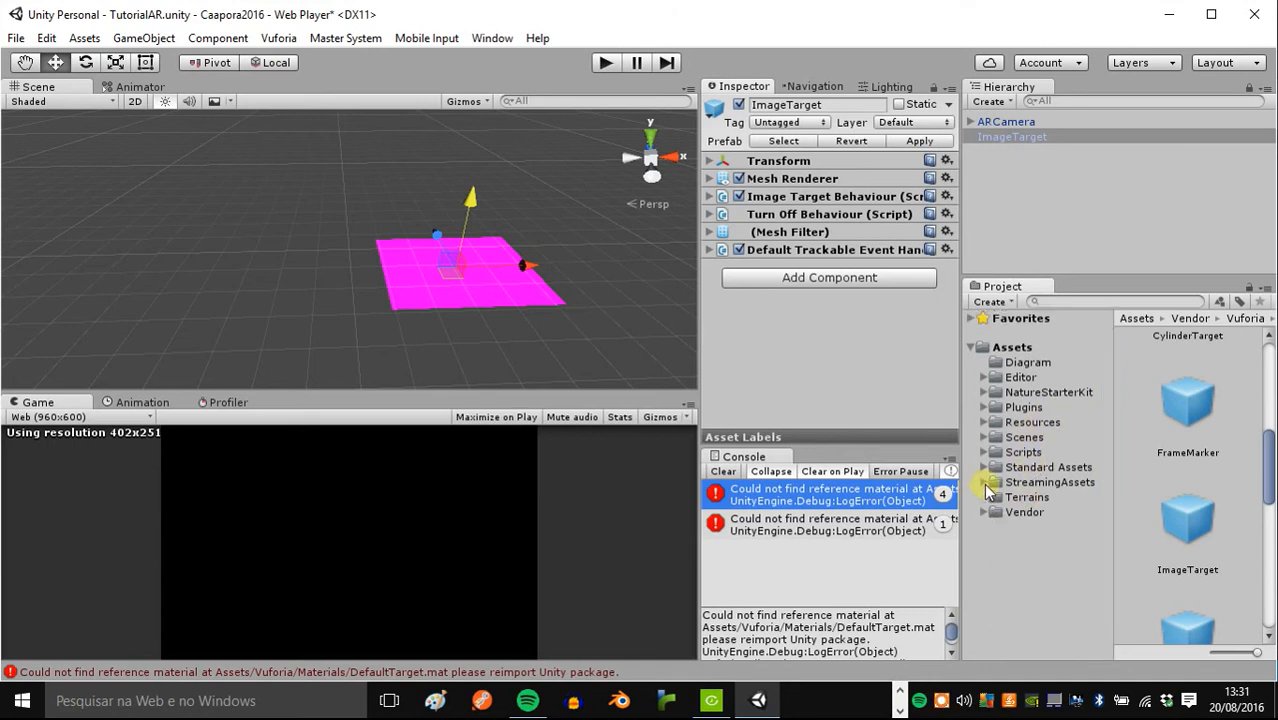
click(985, 424)
scroll(1024, 531, down, 3)
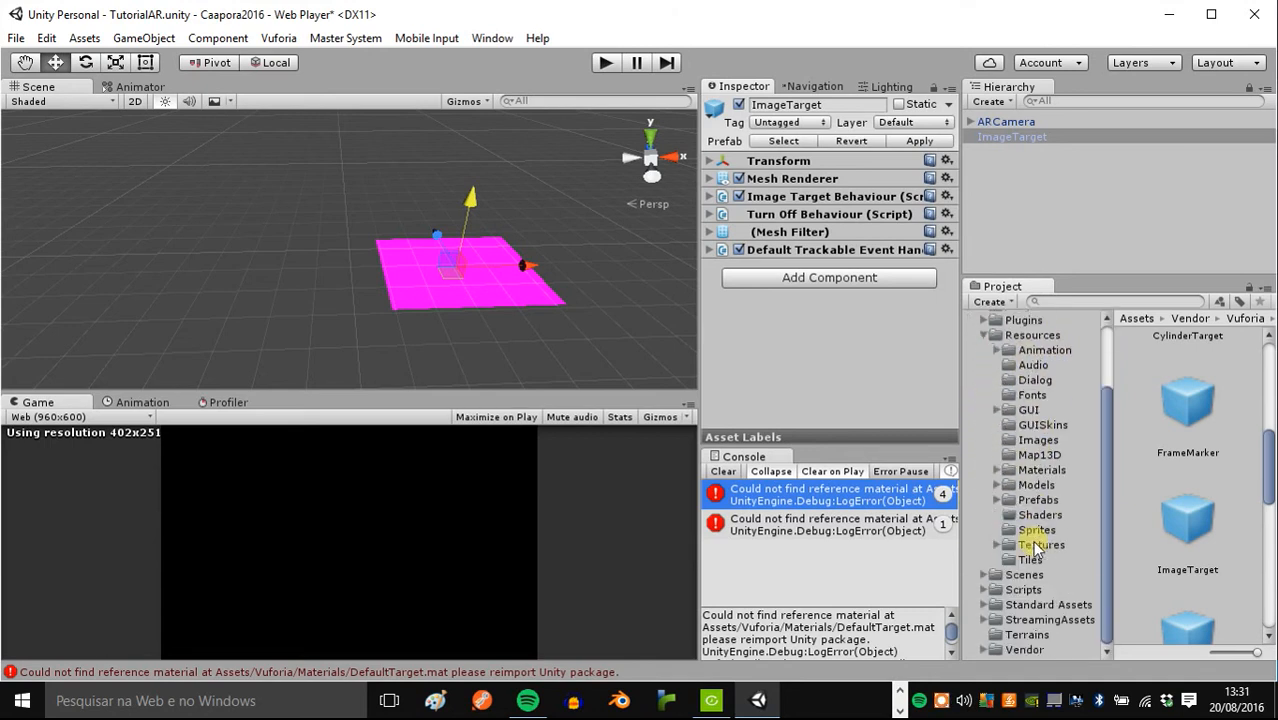
click(1040, 500)
scroll(1195, 510, down, 2)
scroll(1200, 480, up, 3)
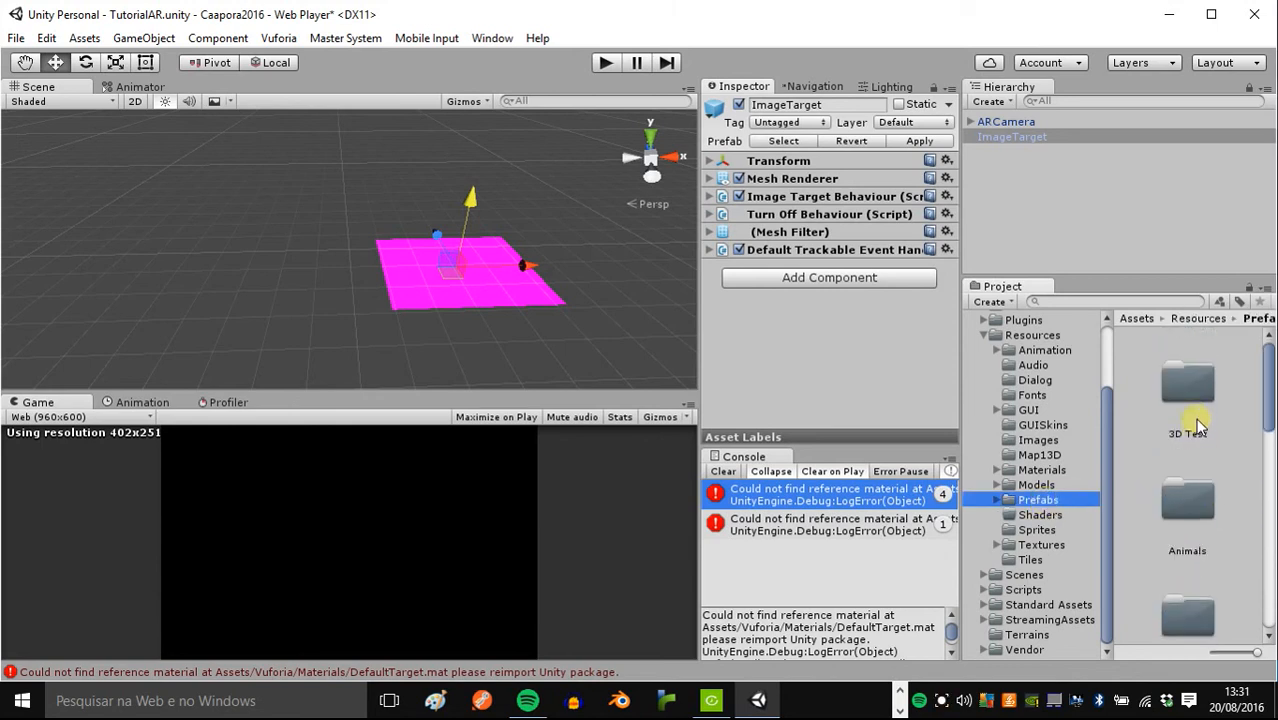
double_click(1194, 420)
drag(1178, 380, 565, 272)
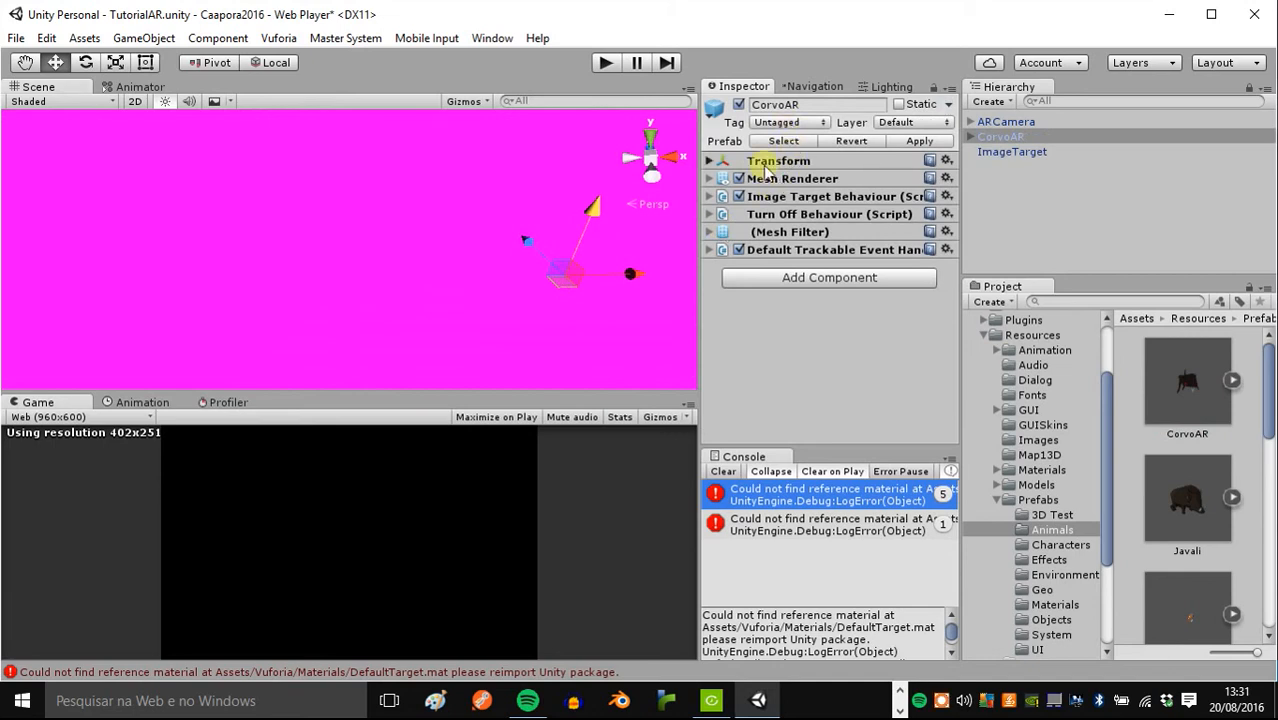
click(780, 160)
text(0)
key(Tab)
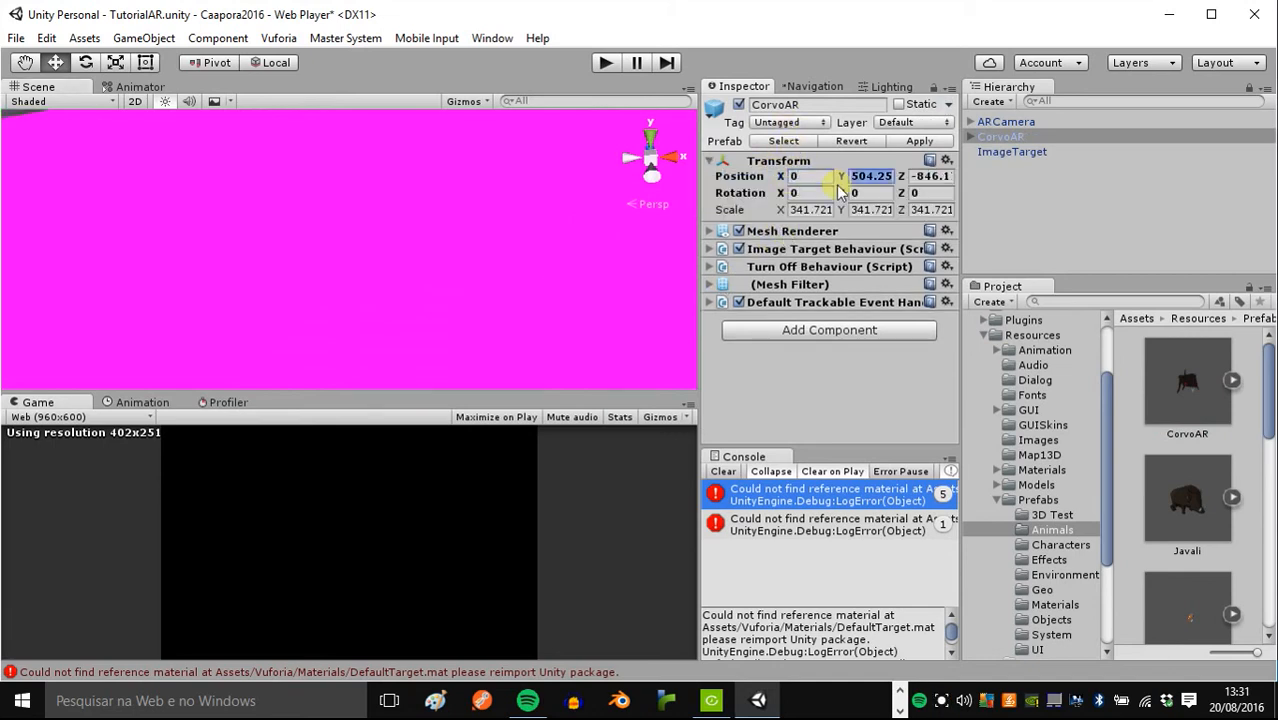
text(0)
key(Tab)
text(0)
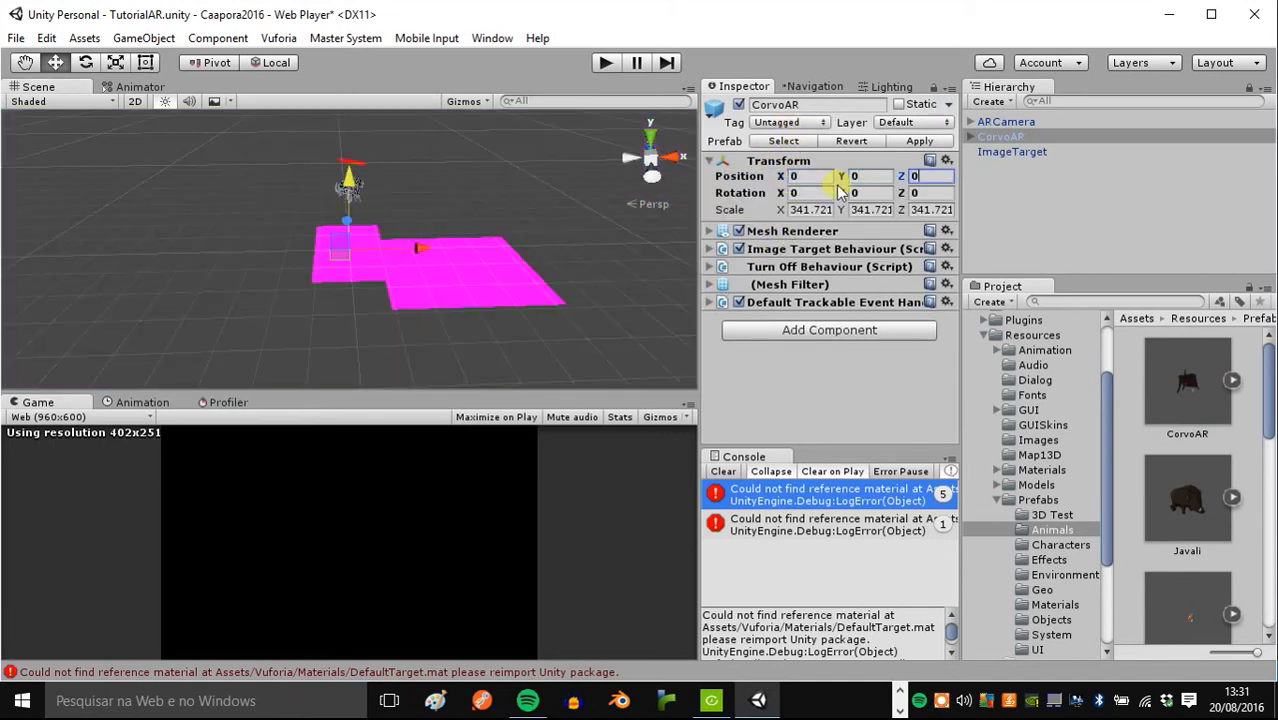
click(1003, 137)
key(Delete)
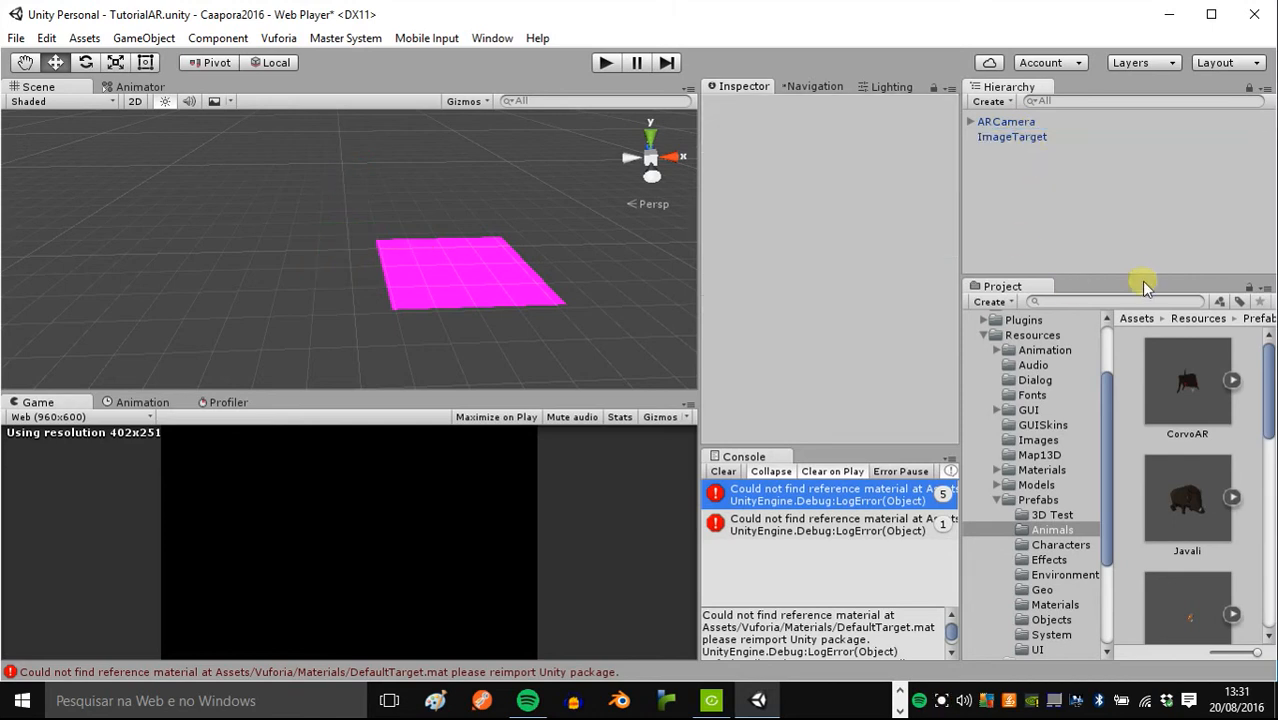
Step: Add the passaro prefab to the scene and set its position to X 0, Y 0, Z 0
scroll(1217, 536, down, 5)
drag(1194, 544, 590, 320)
click(806, 177)
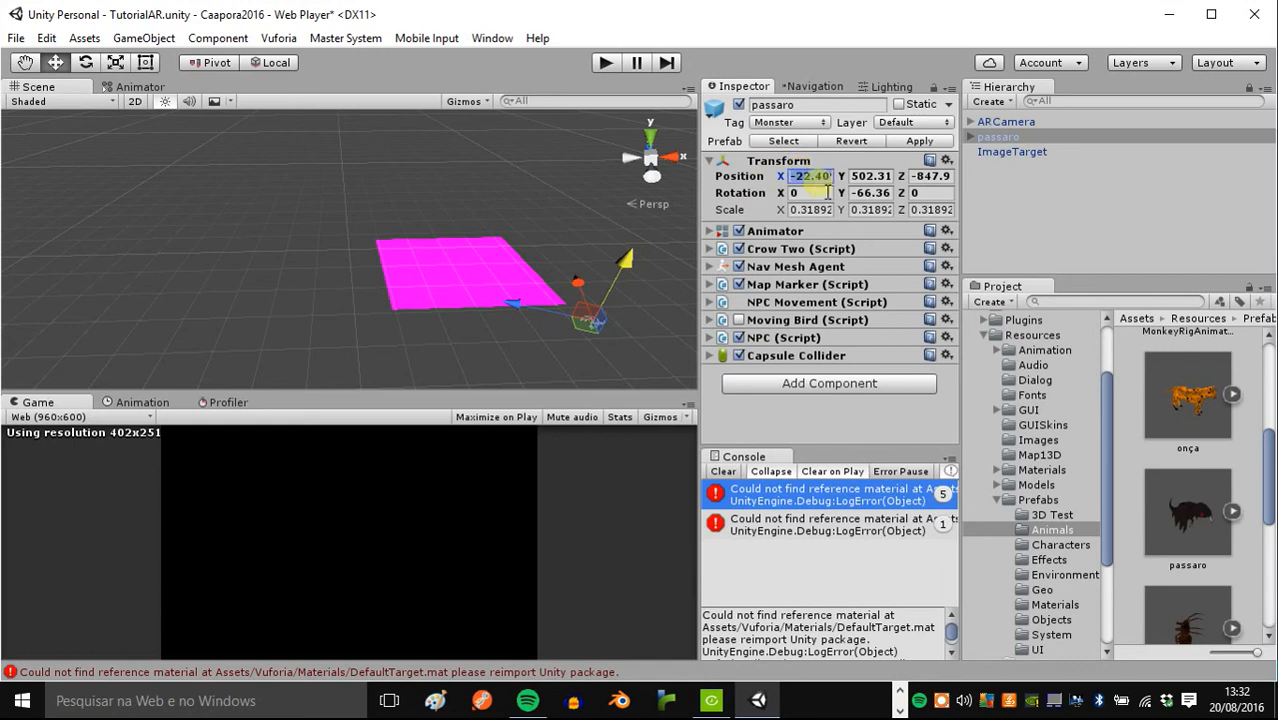
text(0)
key(Tab)
text(0)
key(Tab)
text(0)
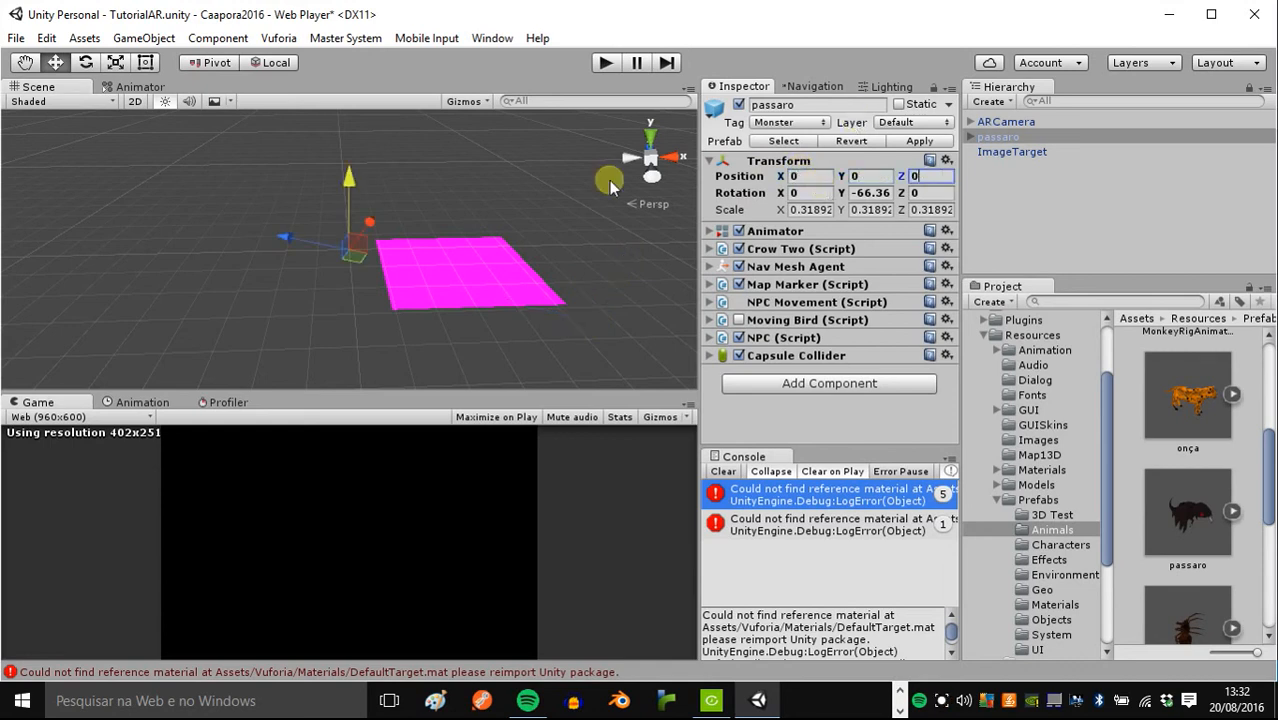
Step: Scale the passaro uniformly to about 25.6 and move it over the ImageTarget plane, at about X 301, Y 71, Z -88
scroll(367, 240, up, 2)
drag(310, 245, 474, 221)
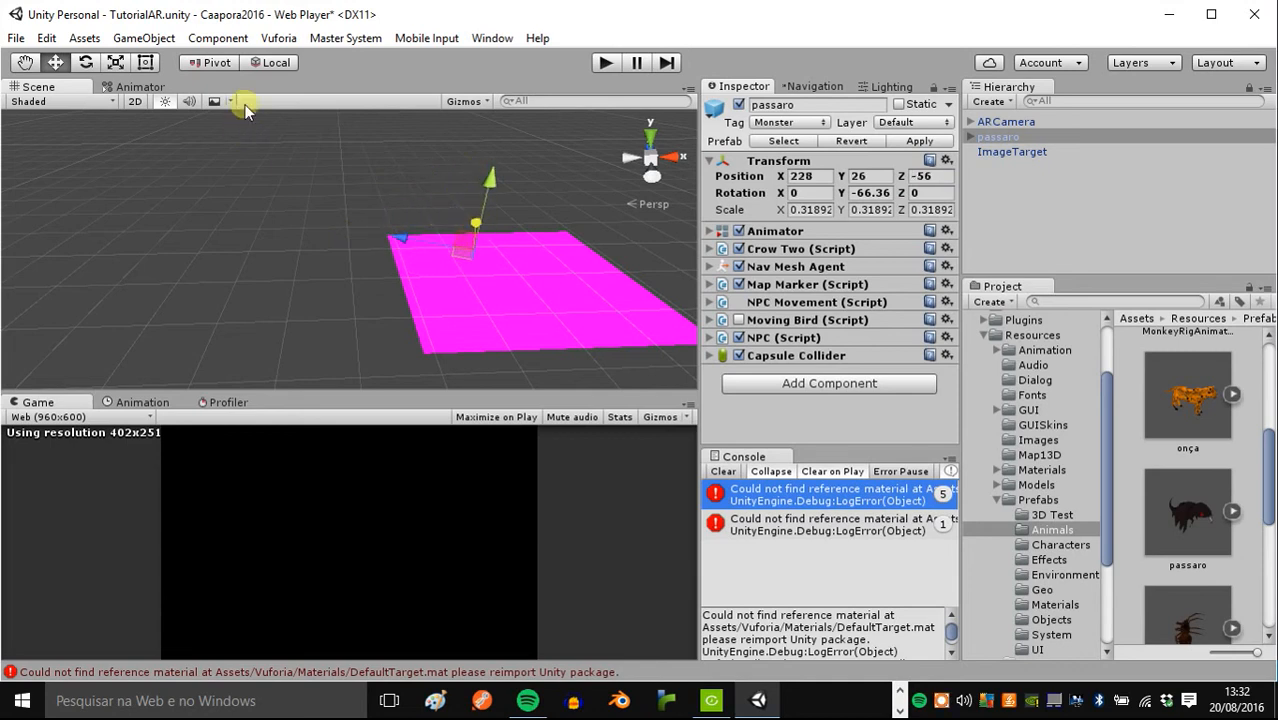
click(113, 61)
drag(473, 250, 507, 253)
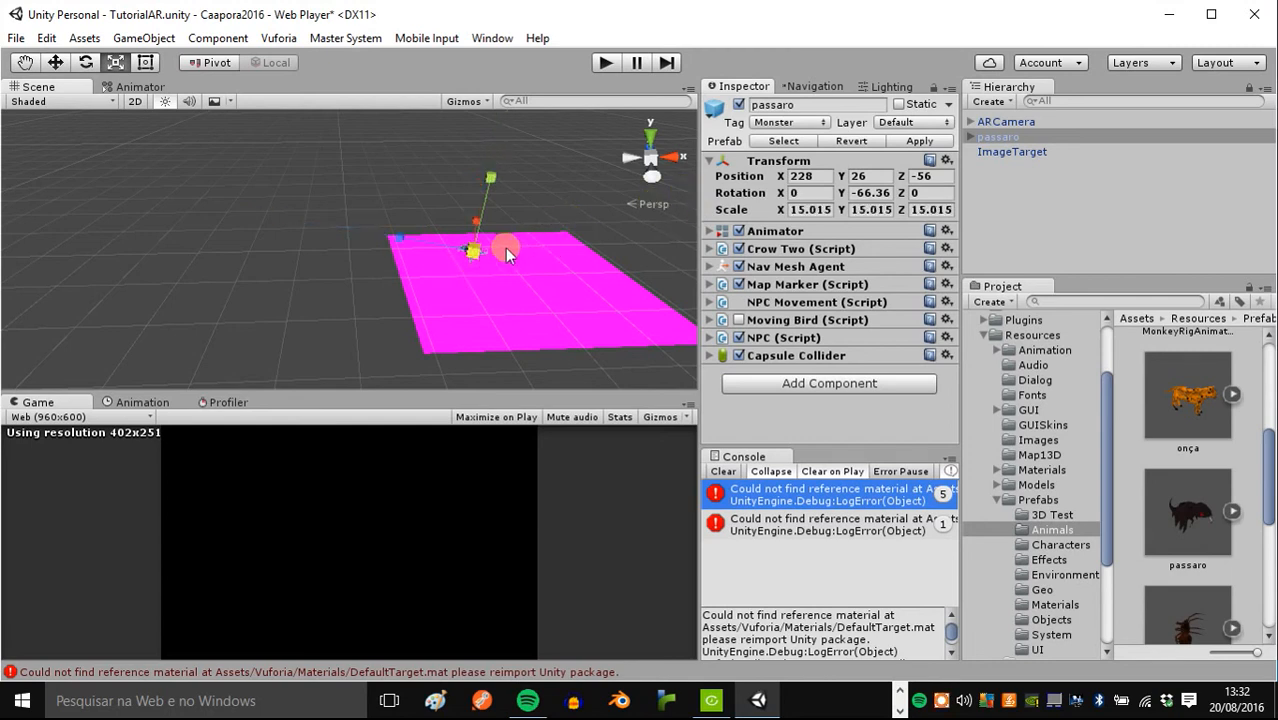
click(56, 62)
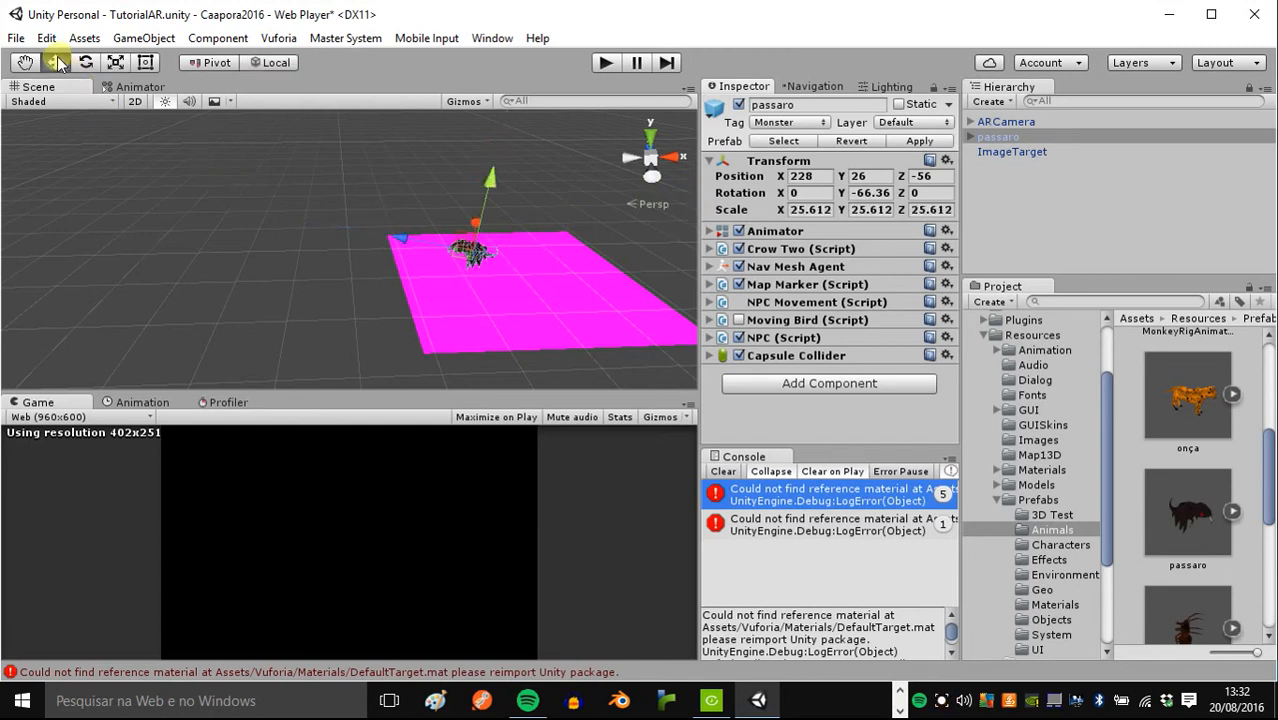
drag(405, 239, 555, 162)
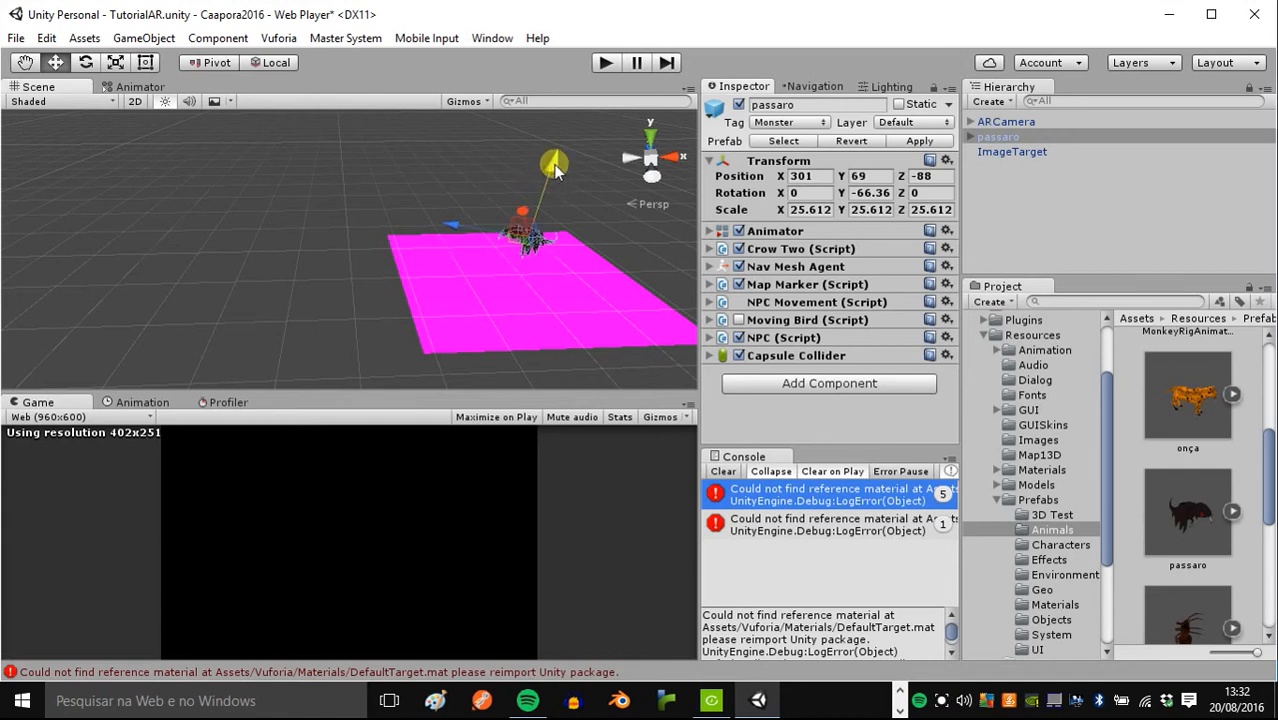
scroll(412, 253, down, 2)
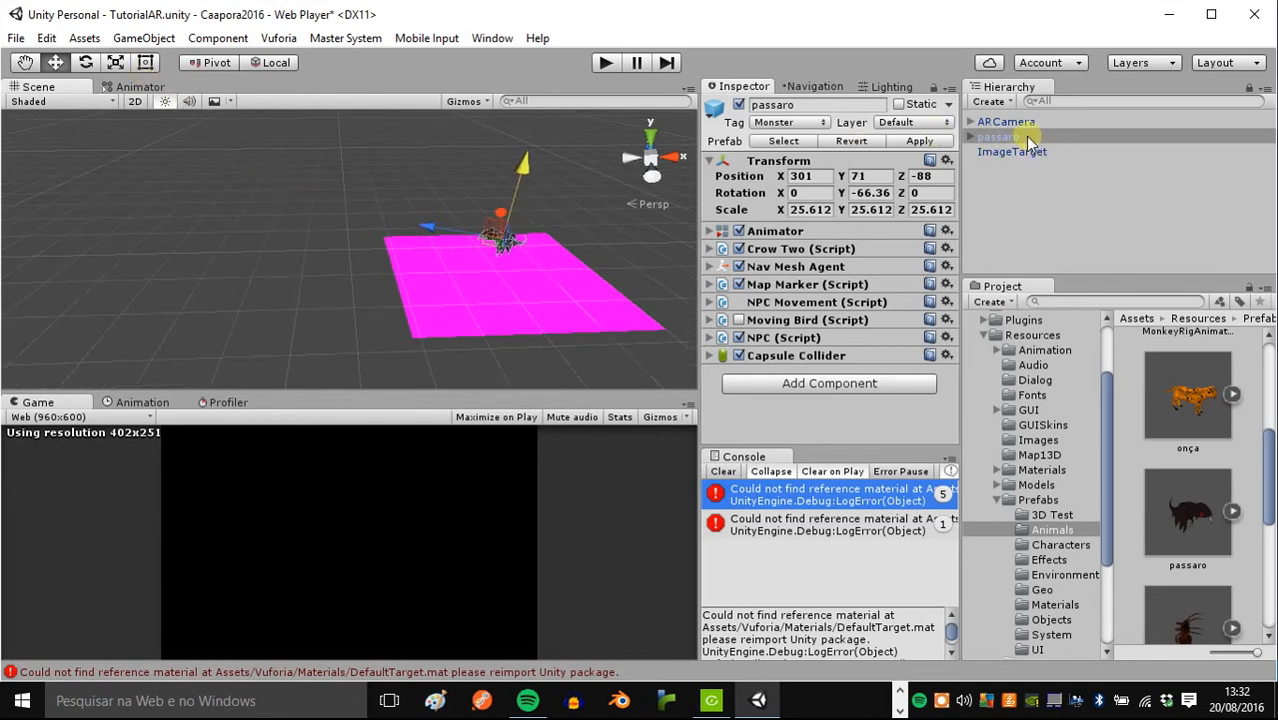
Step: Make the passaro a child of the ImageTarget and disable its Nav Mesh Agent, Map Marker and NPC components
drag(1023, 136, 1030, 153)
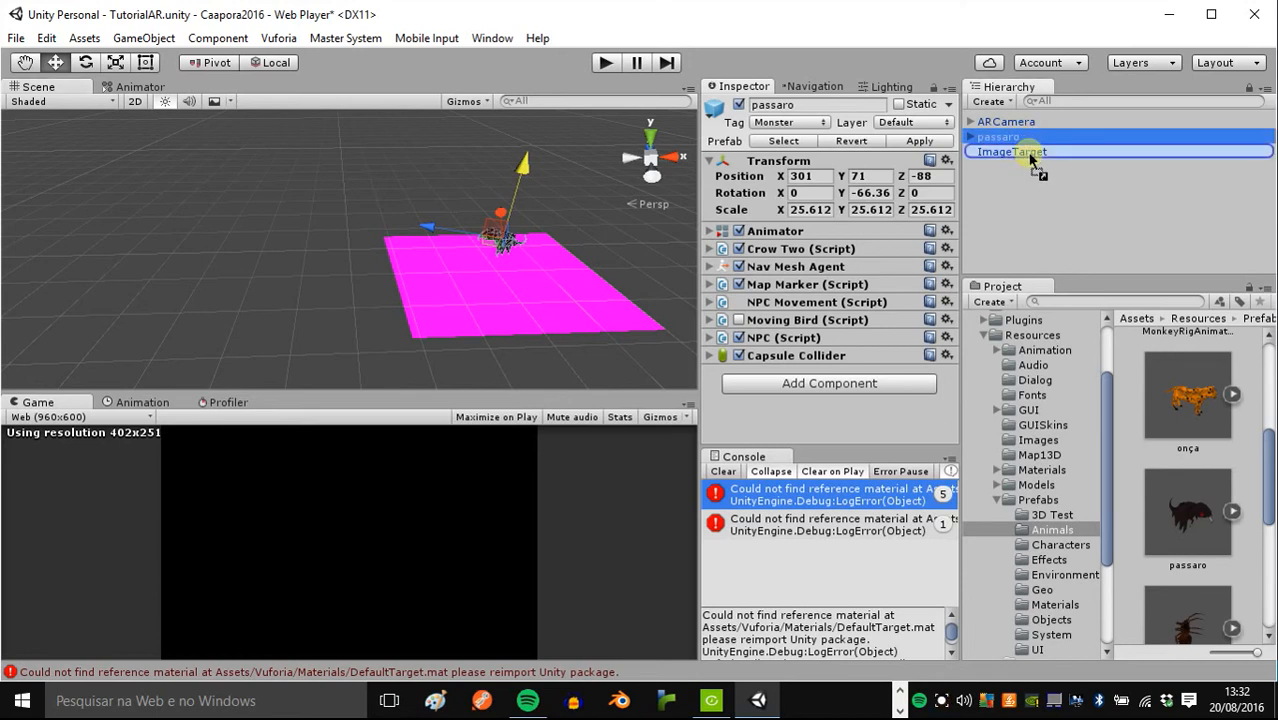
drag(1030, 157, 1031, 160)
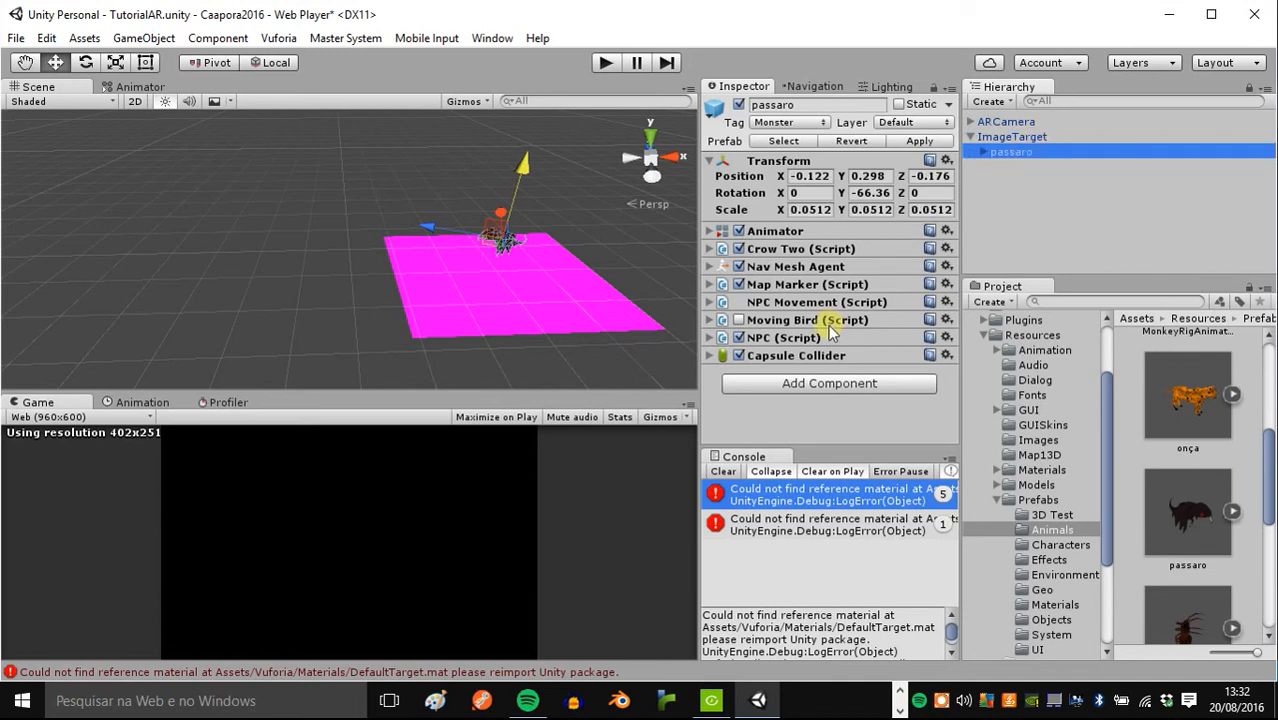
click(740, 267)
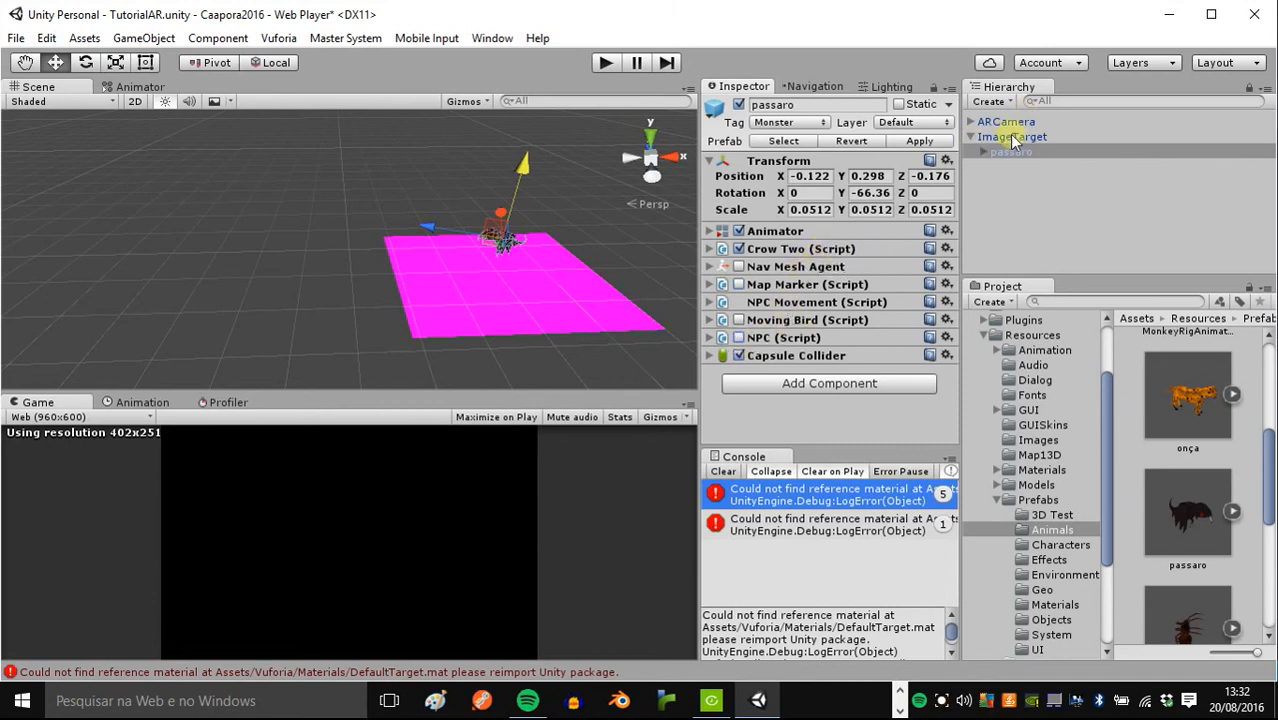
click(1013, 137)
click(970, 136)
Step: Move the ARCamera closer to the ImageTarget and raise it, to about X -222, Y 75
click(1006, 121)
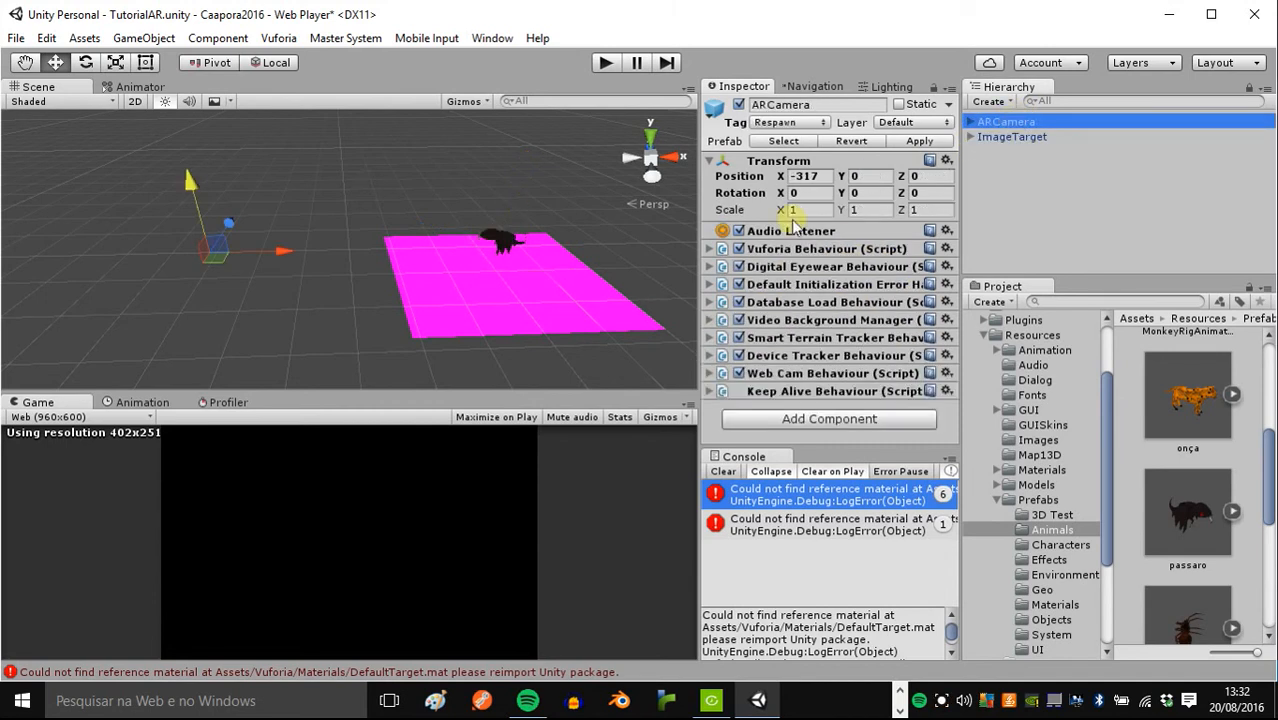
scroll(336, 277, down, 2)
drag(309, 250, 344, 252)
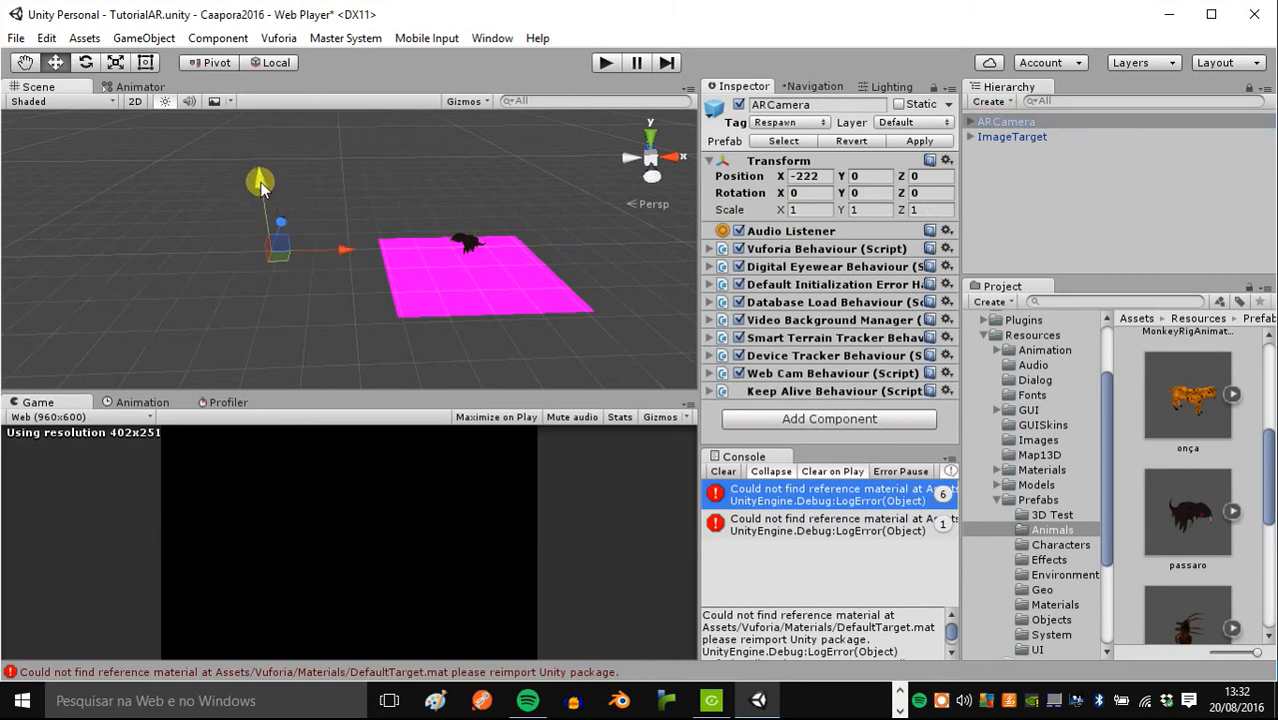
drag(260, 187, 257, 160)
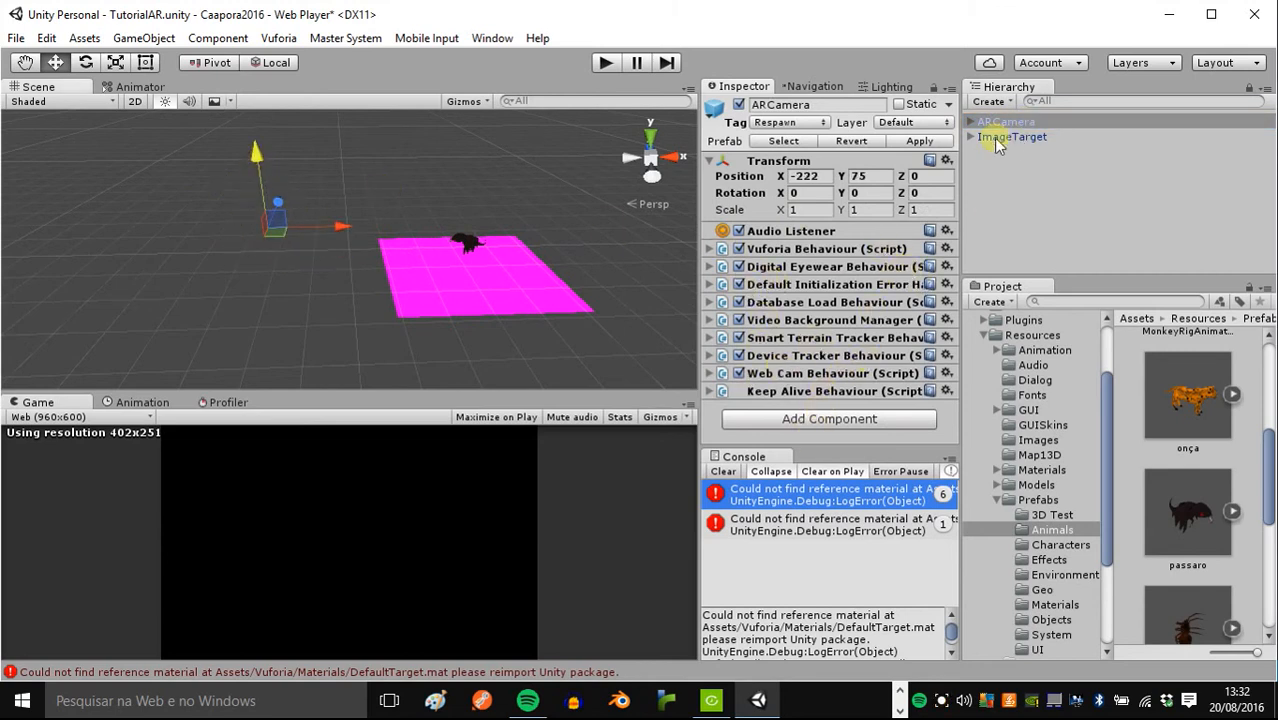
Step: Turn the ARCamera's child Camera toward the ImageTarget with a Y rotation of about 90.67 and move it to about X 124, Z -3
click(970, 121)
click(1010, 137)
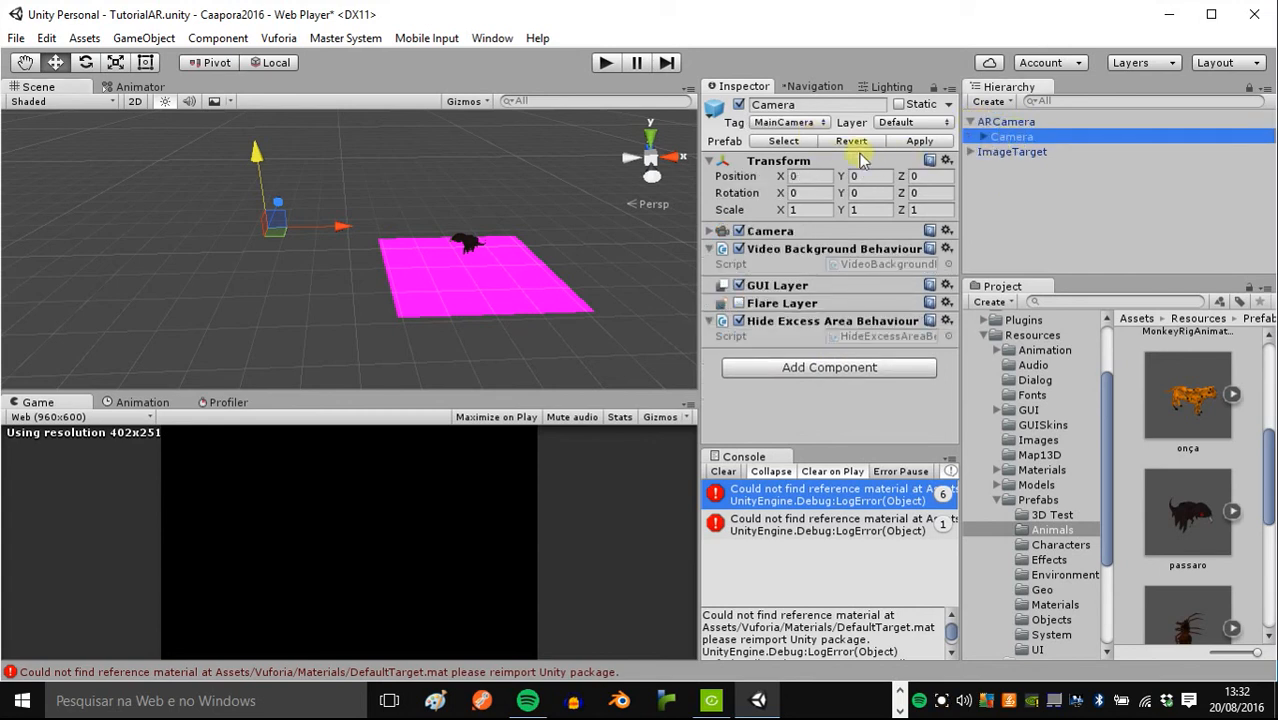
click(712, 230)
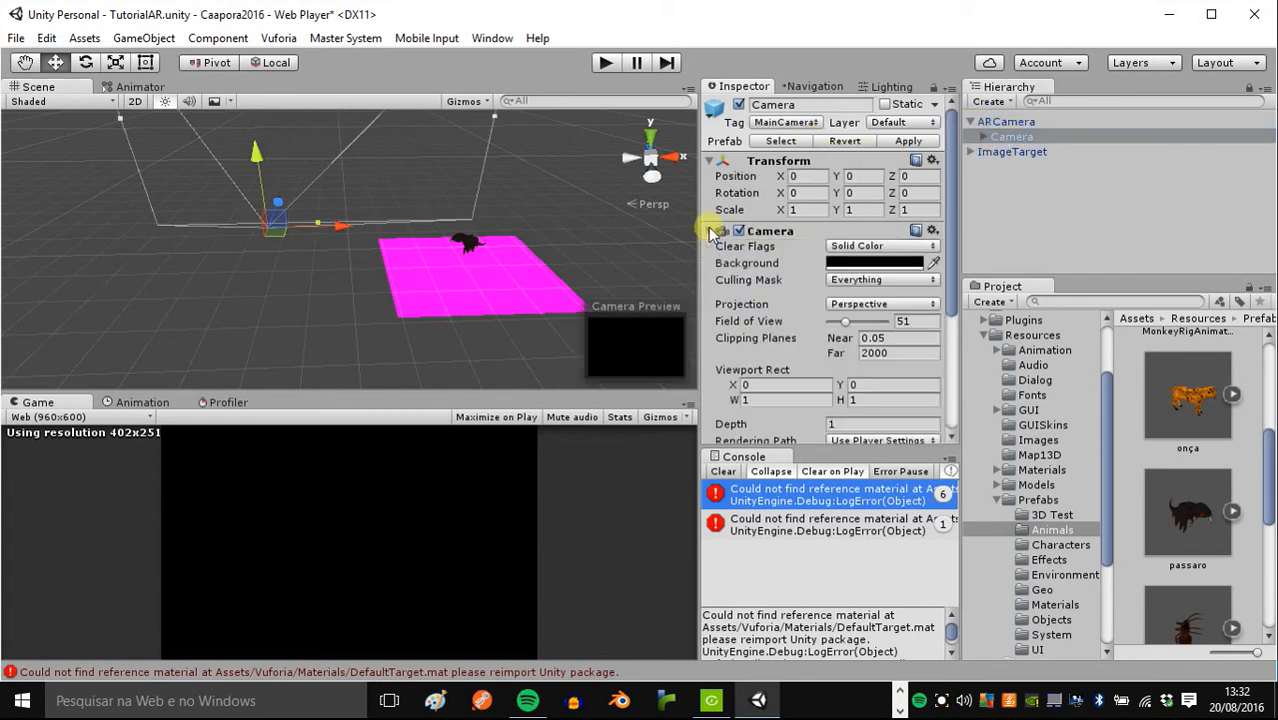
drag(335, 226, 205, 258)
click(86, 62)
click(55, 63)
drag(361, 222, 306, 268)
click(86, 62)
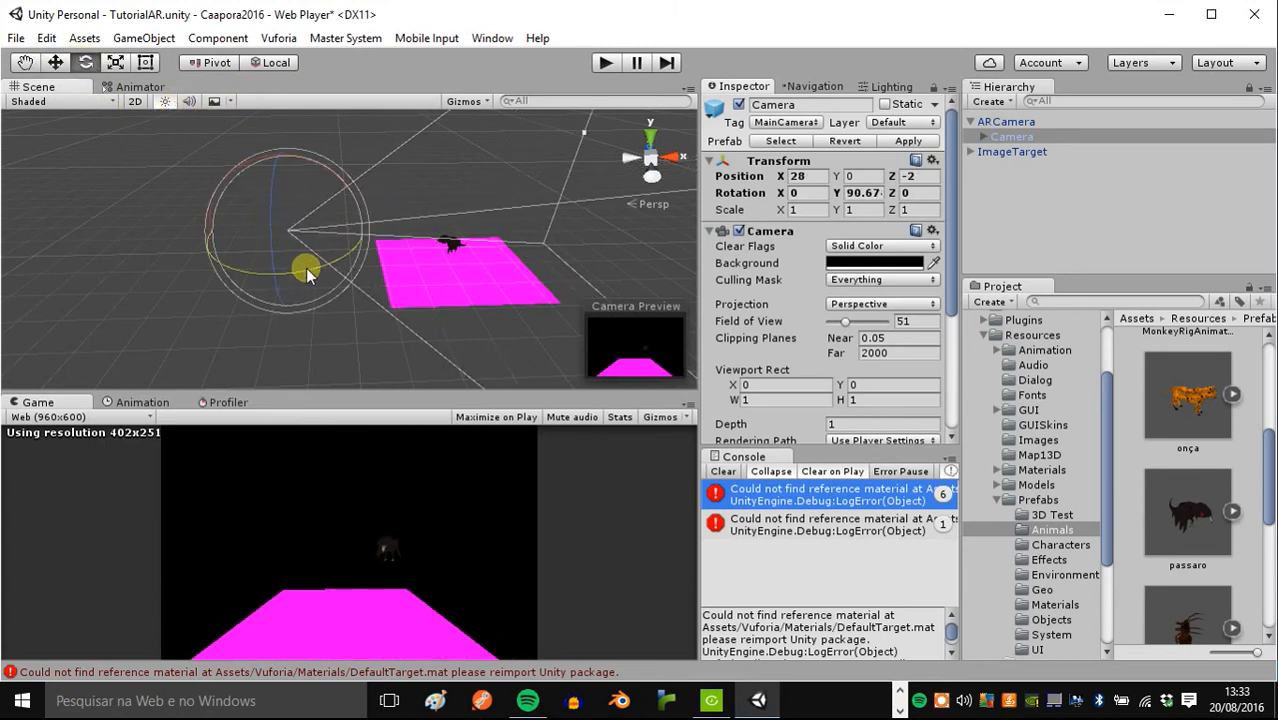
key(w)
drag(347, 243, 409, 352)
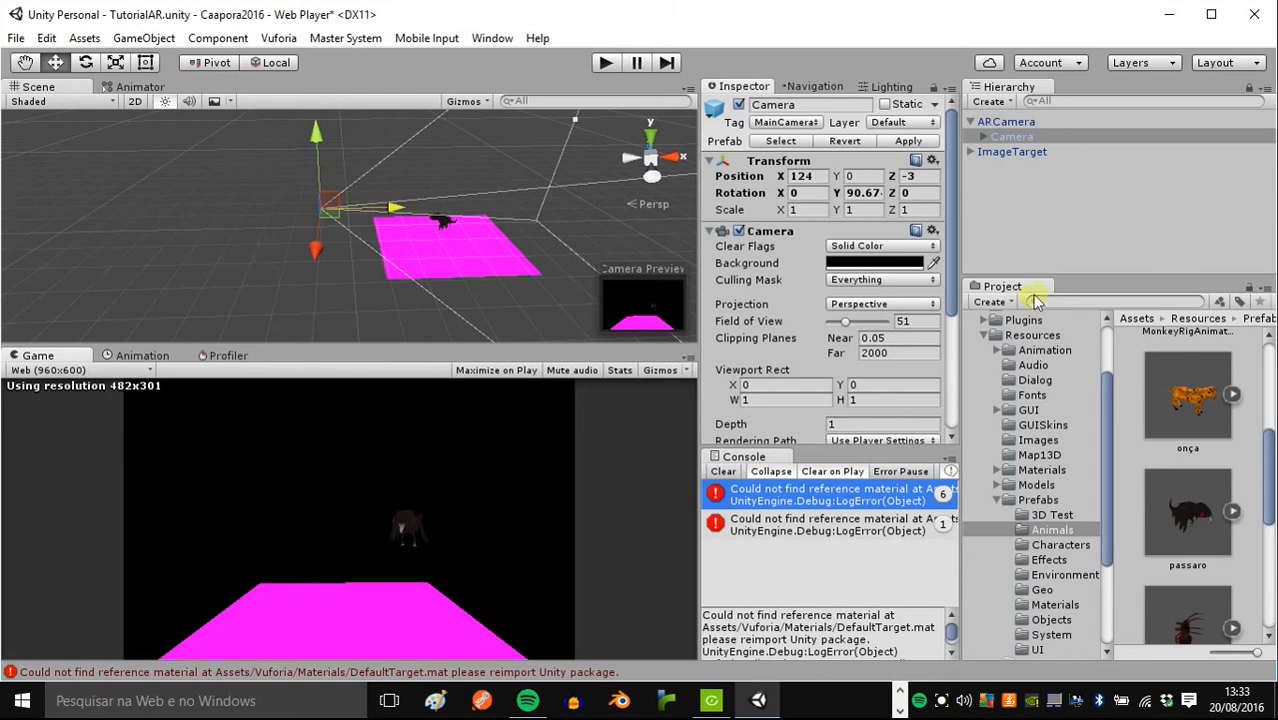
click(970, 121)
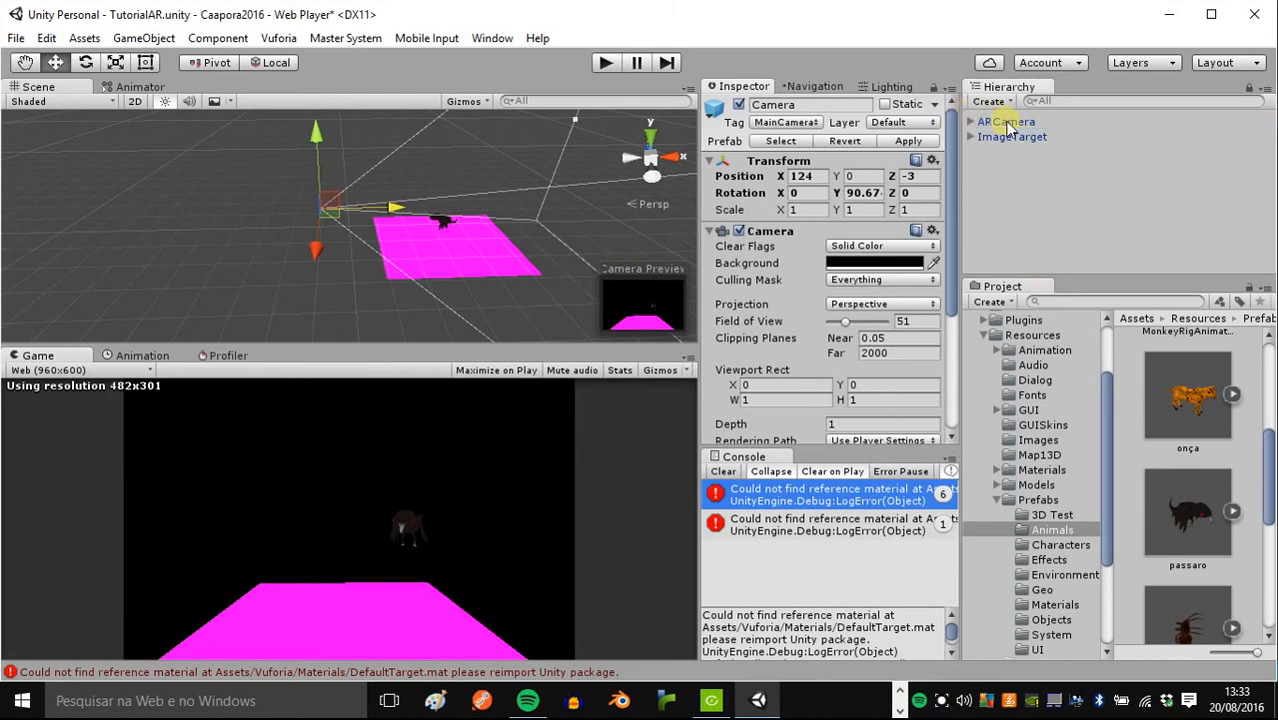
Step: Test the scene in Play mode with webcam access allowed and the IdadeOlhosII book cover shown, then stop it
click(1004, 121)
click(1015, 138)
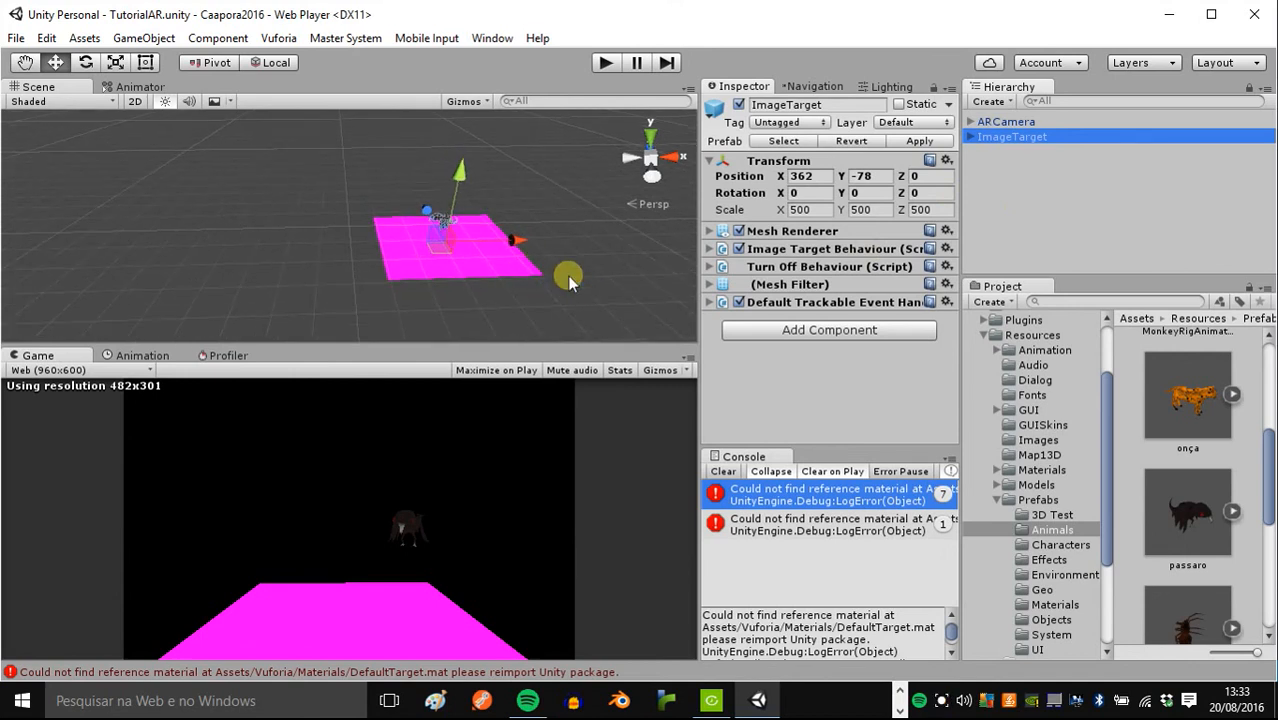
click(608, 62)
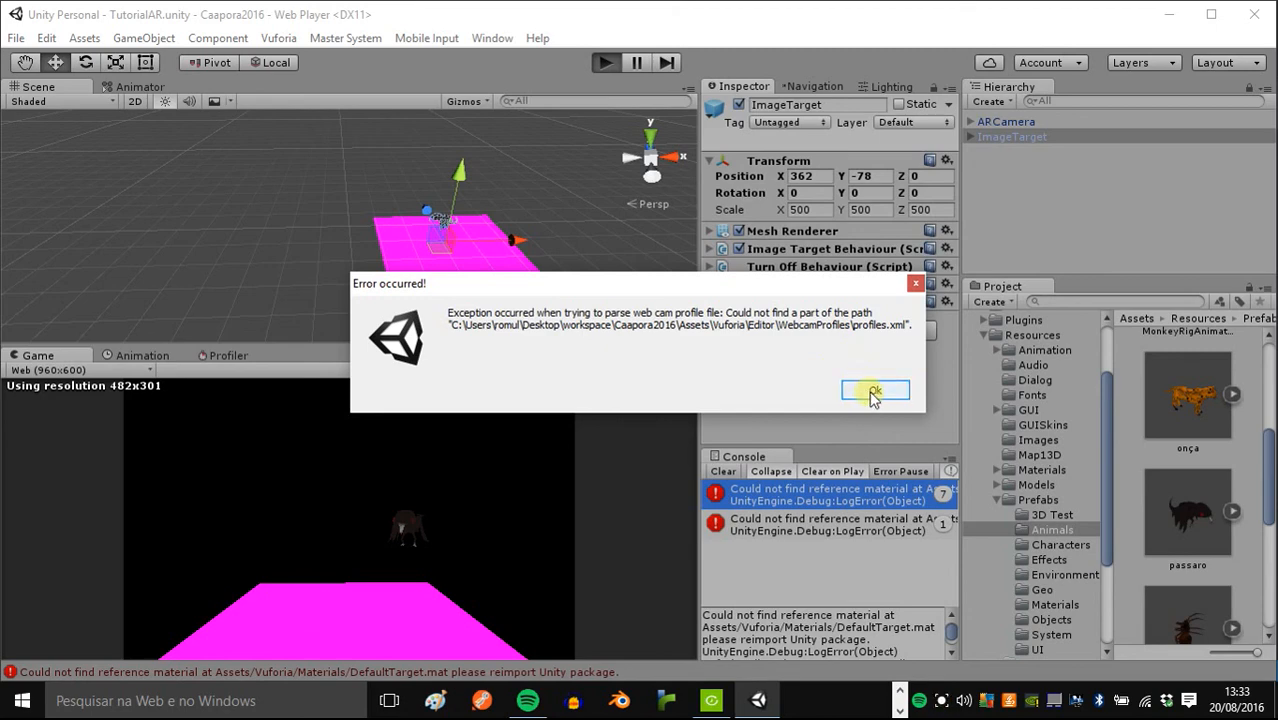
click(873, 392)
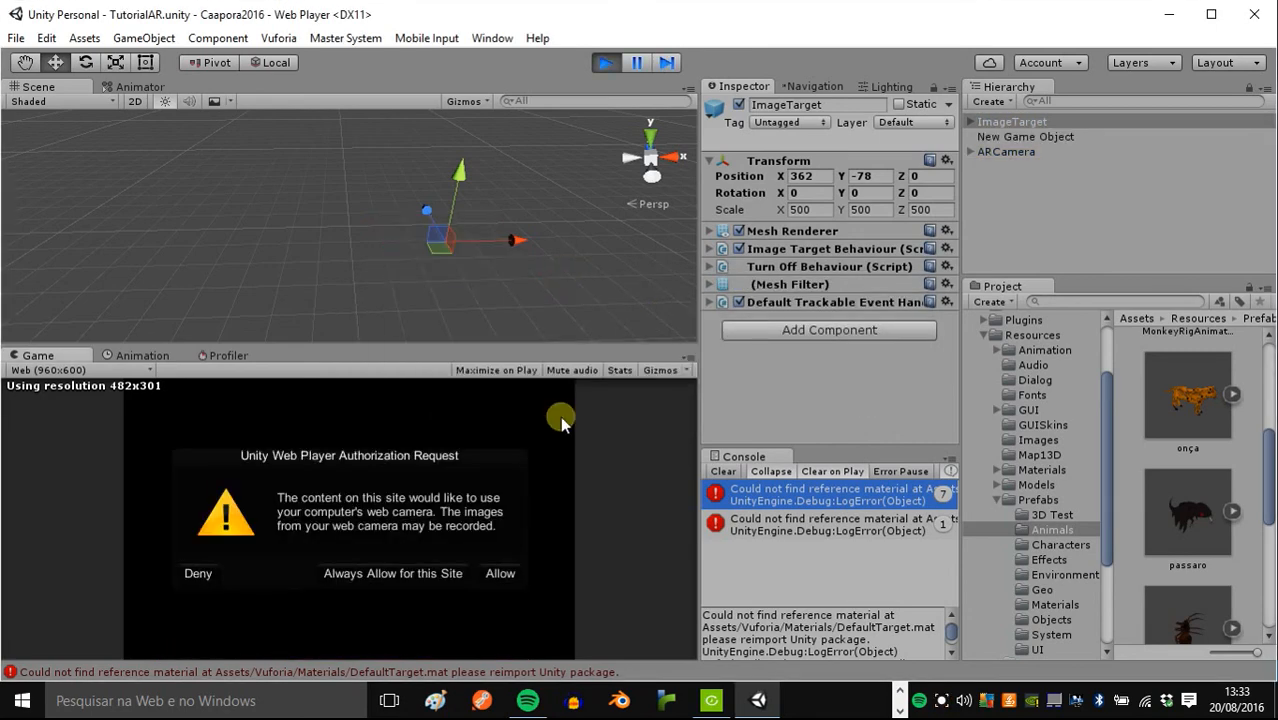
click(508, 568)
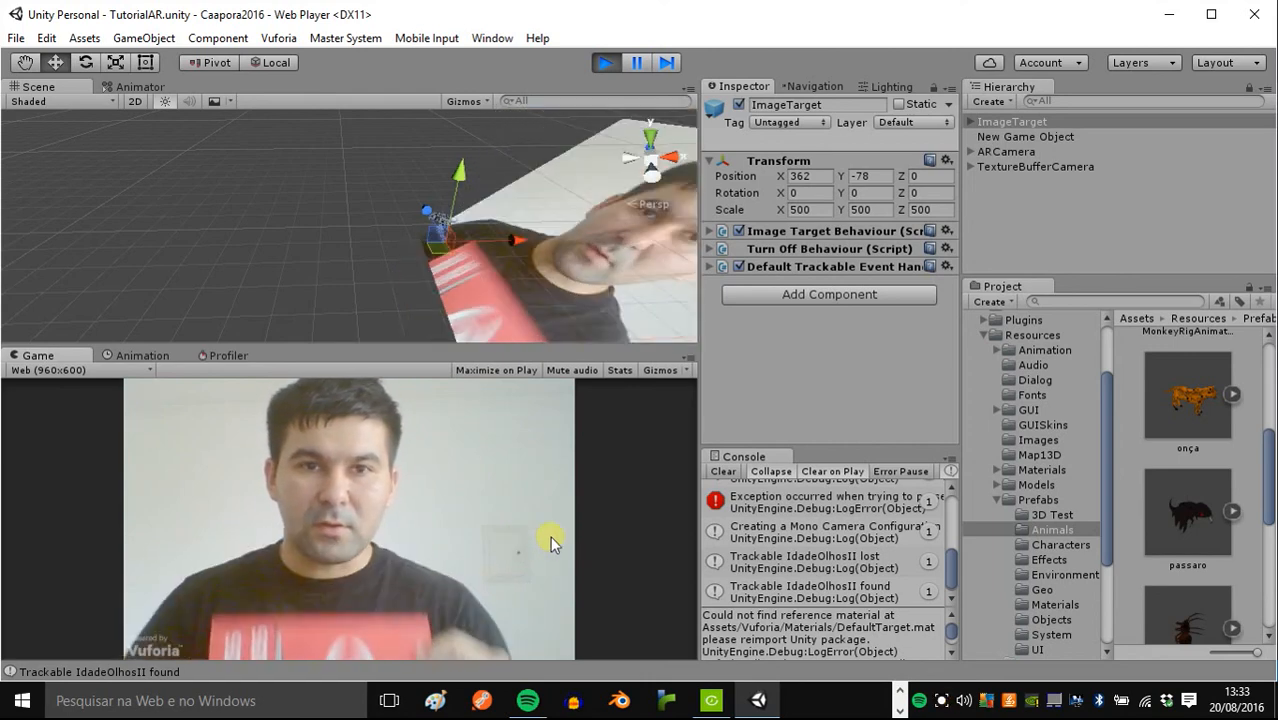
click(596, 58)
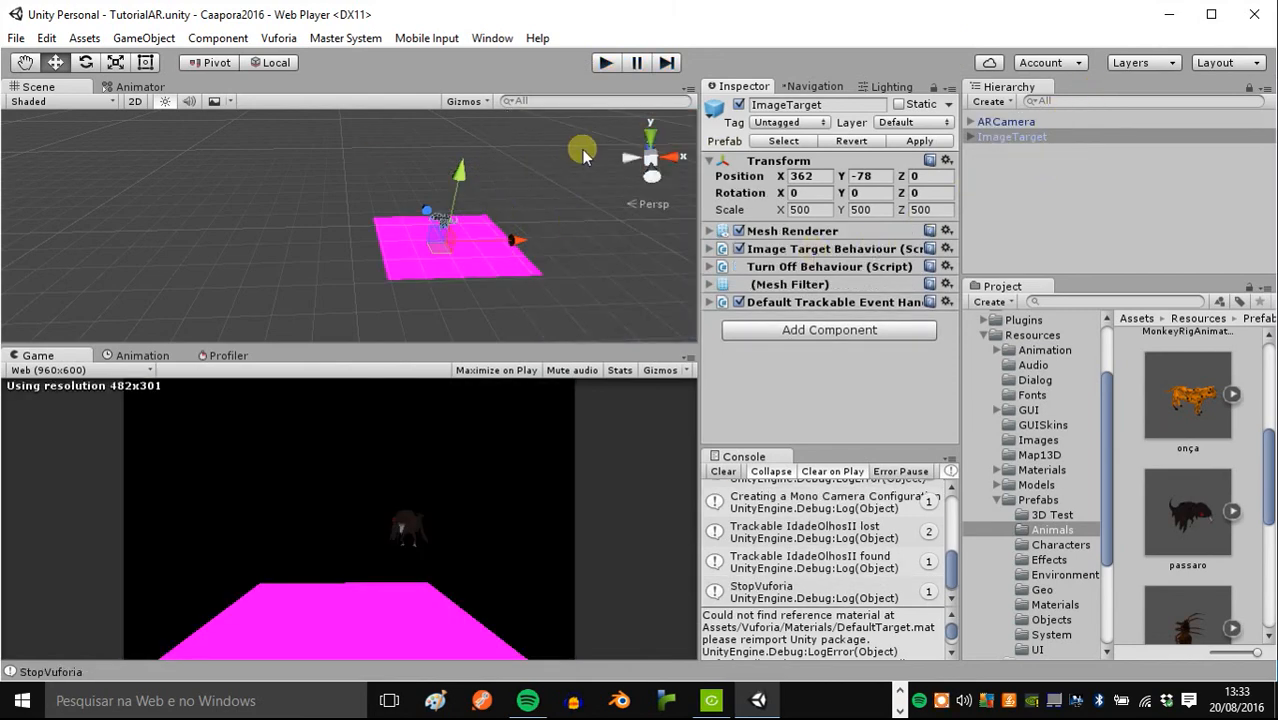
Step: Enlarge the passaro under the ImageTarget uniformly to a scale of about 0.148
click(970, 136)
click(1010, 152)
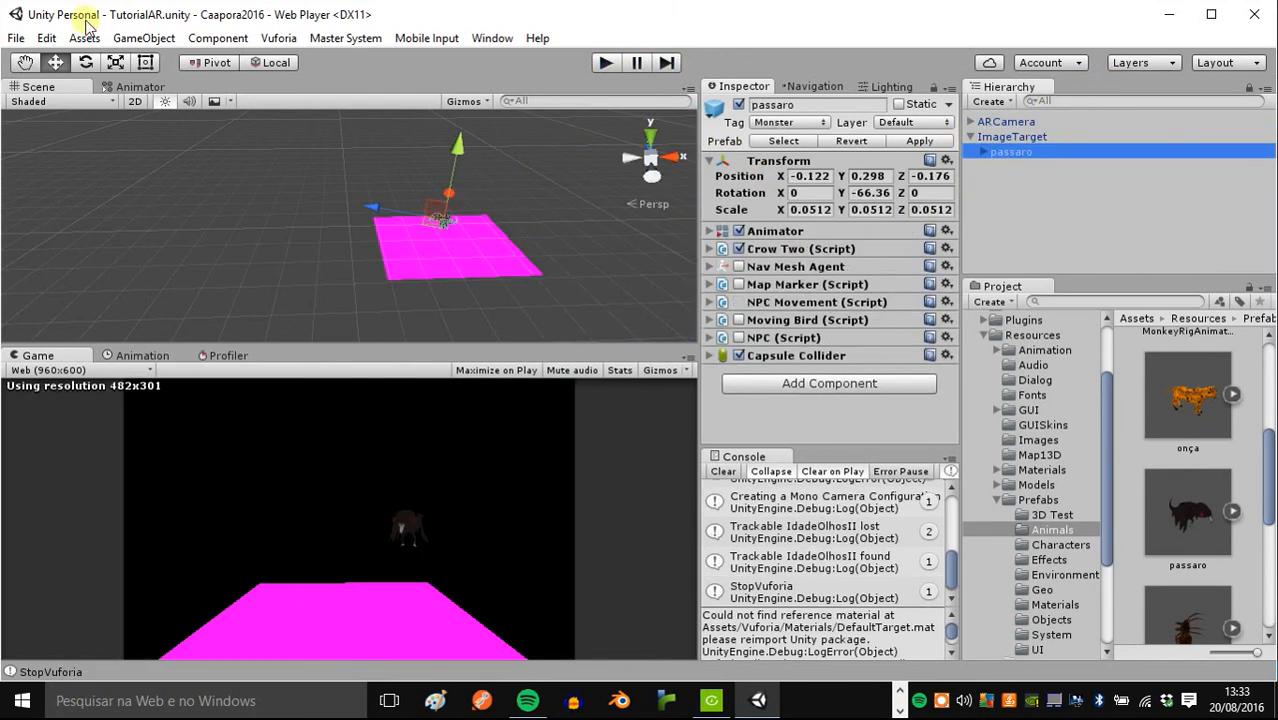
click(116, 62)
mouse_move(436, 210)
mouse_down()
mouse_move(560, 204)
mouse_move(513, 224)
mouse_move(434, 220)
mouse_move(445, 211)
mouse_up()
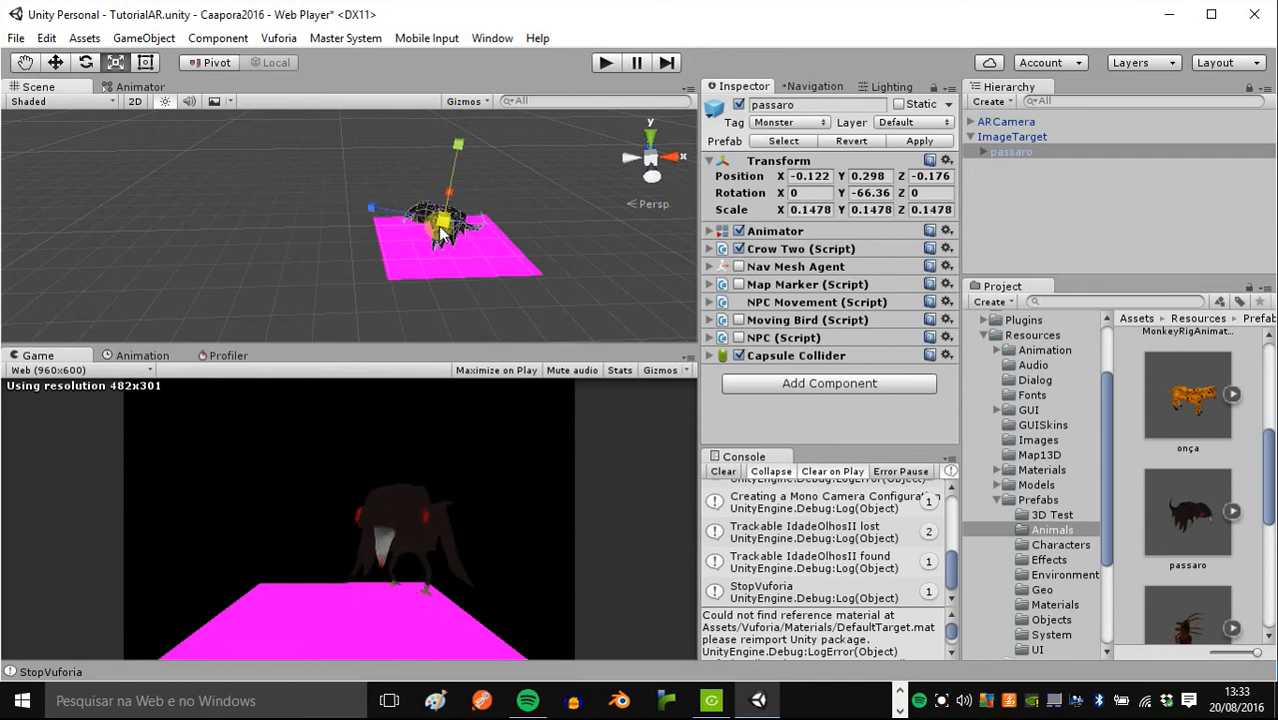
Step: Run the scene again with webcam access allowed to check the enlarged passaro on the book cover, then stop playback
click(601, 63)
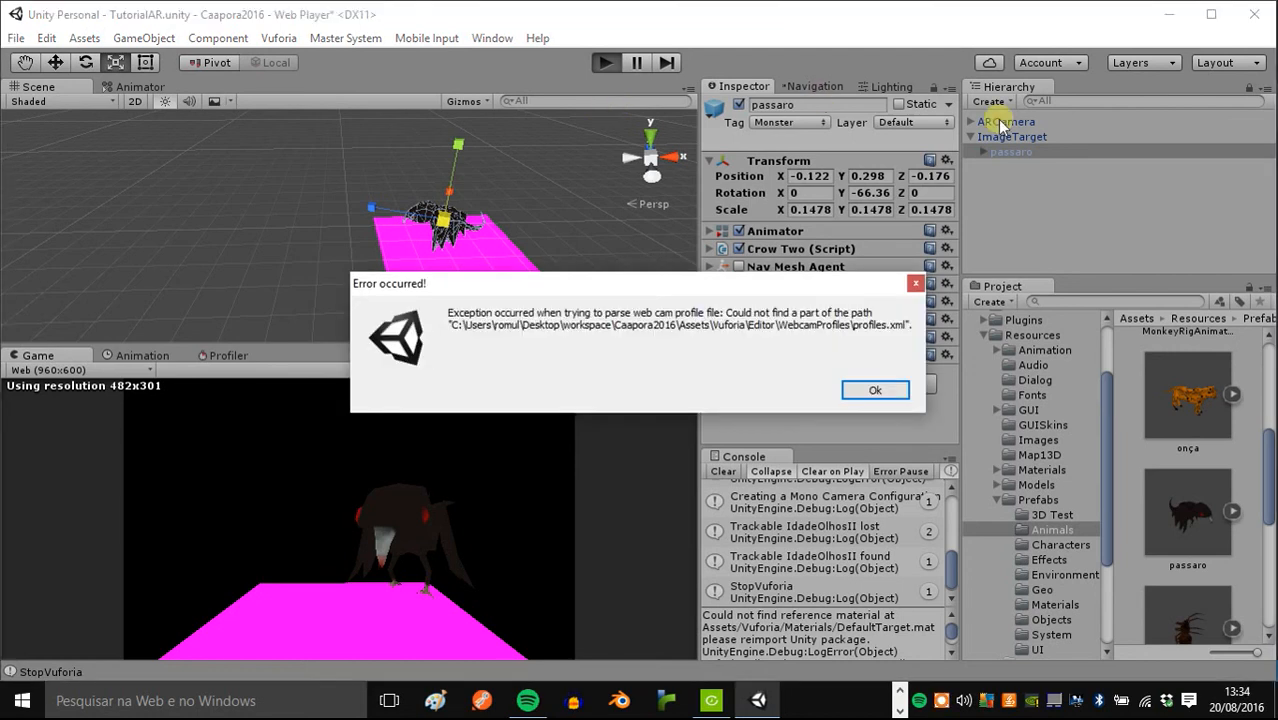
click(874, 388)
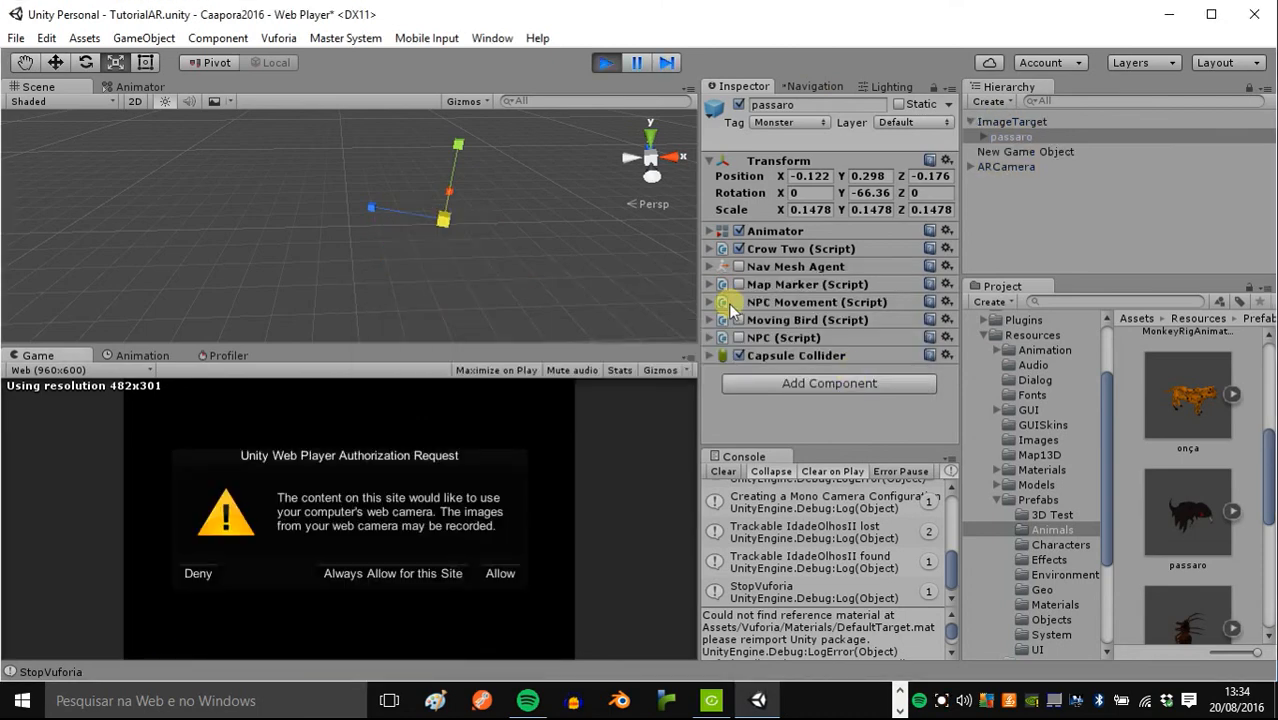
click(505, 566)
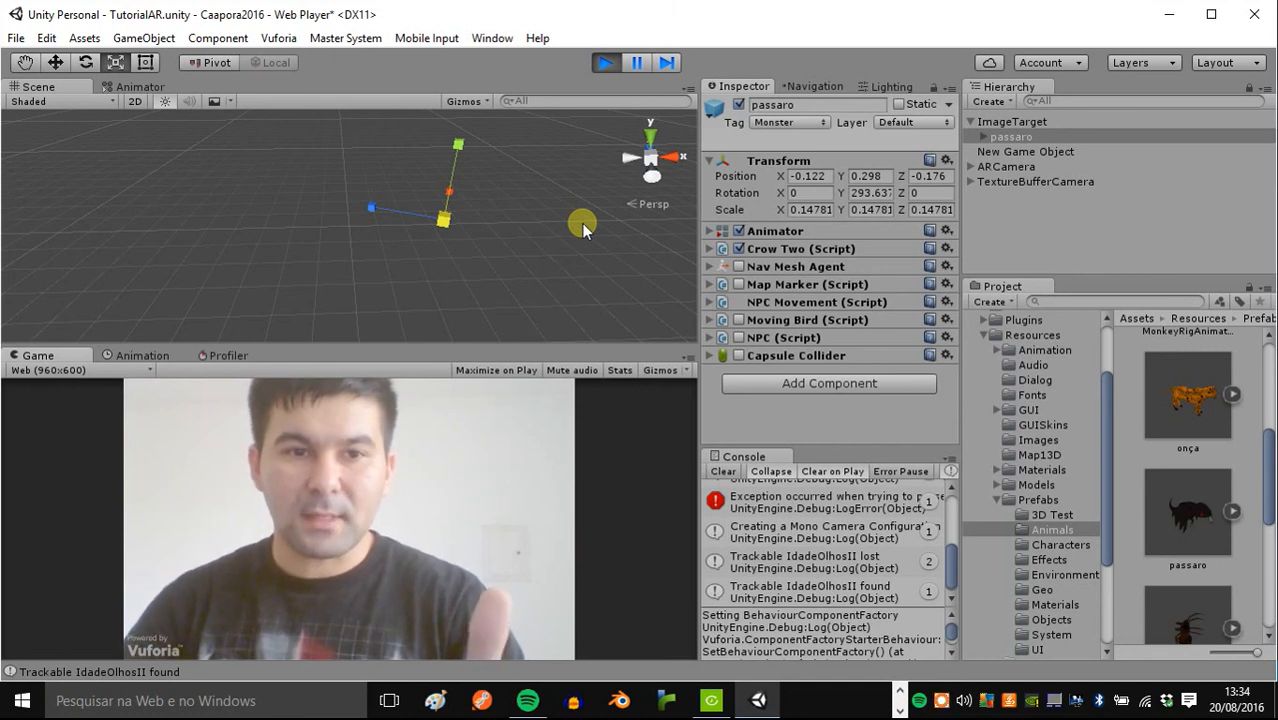
click(608, 64)
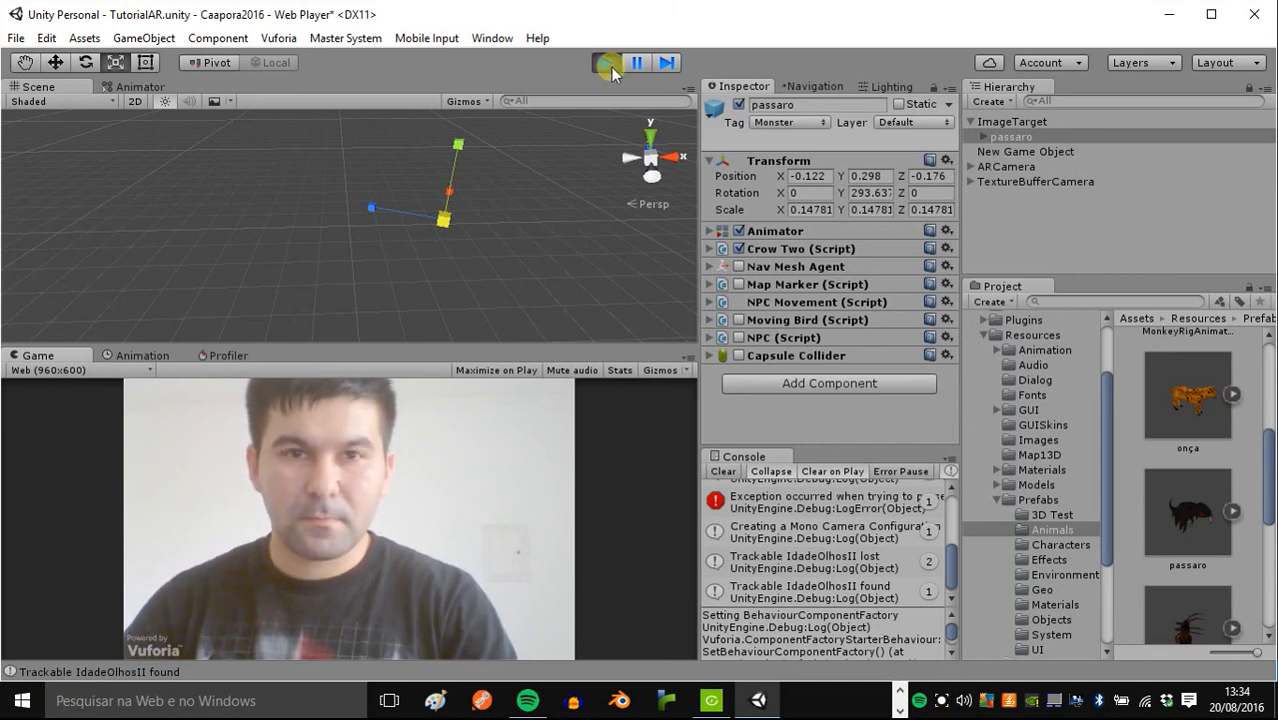